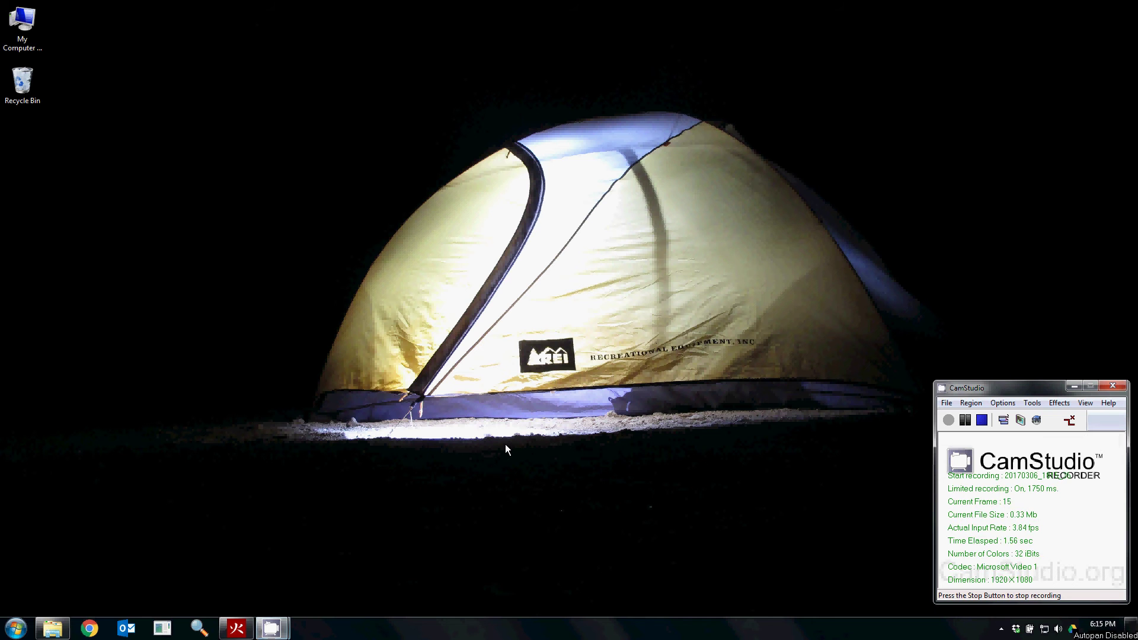
# Restore the PyroSim hotel project and orbit the 3D view to a tilted perspective of the tower
pyautogui.click(236, 628)
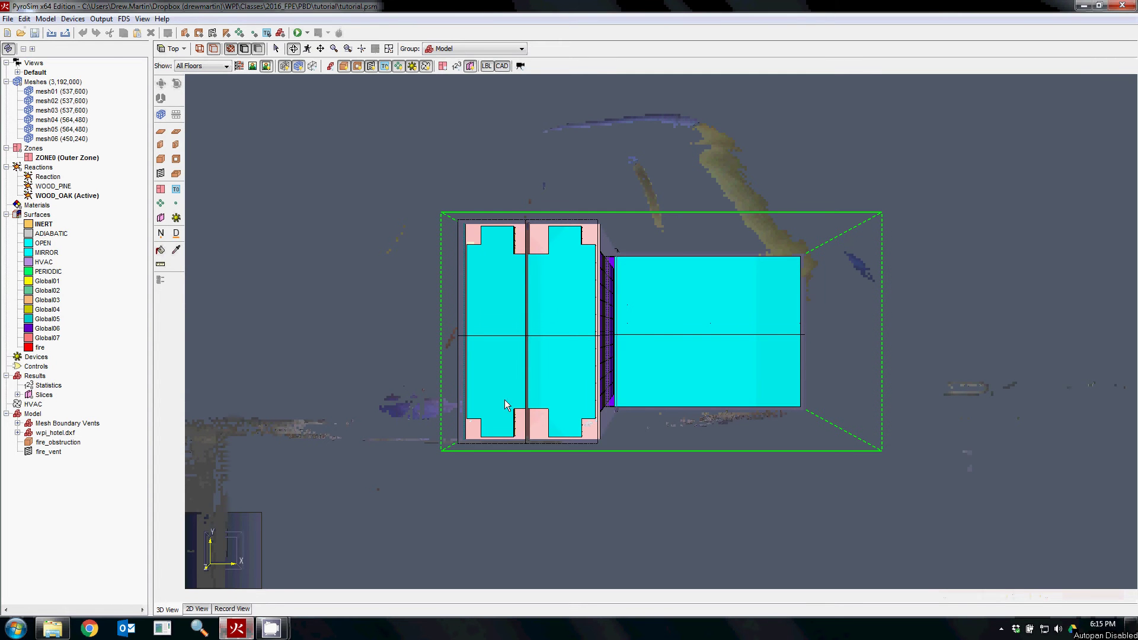
pyautogui.moveTo(504, 399); pyautogui.dragTo(392, 171)
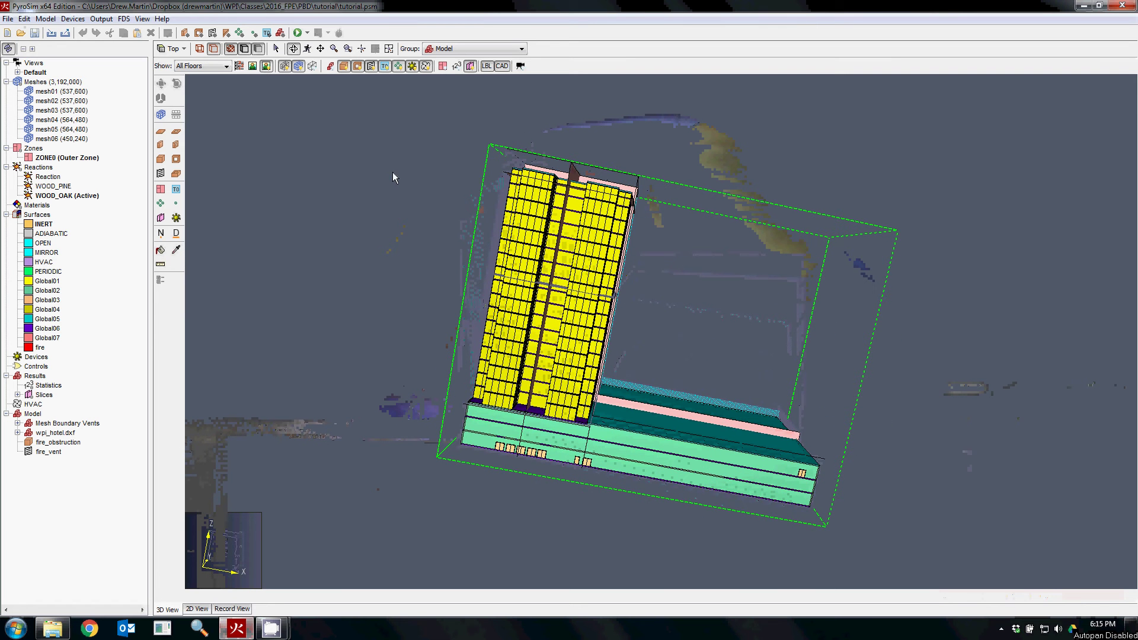
pyautogui.moveTo(675, 380); pyautogui.dragTo(664, 415)
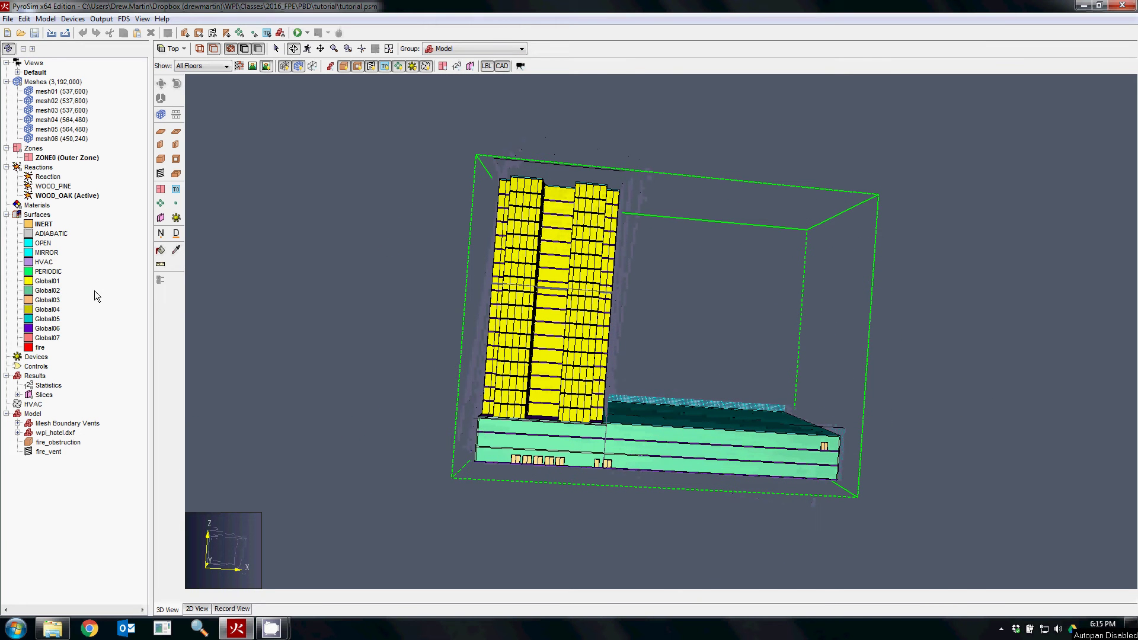
pyautogui.click(50, 337)
# Select the Global01, Global07, PERIODIC and Global05 surfaces, then expand wpi_hotel.dxf to show its layers
pyautogui.click(46, 282)
pyautogui.click(47, 338)
pyautogui.click(52, 272)
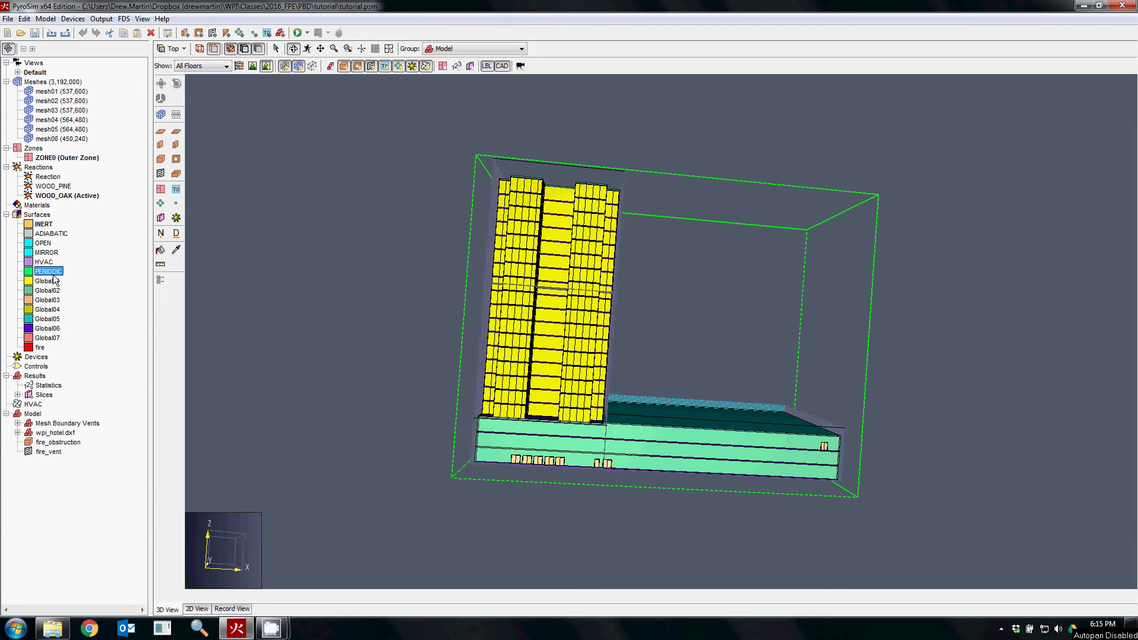
pyautogui.click(47, 319)
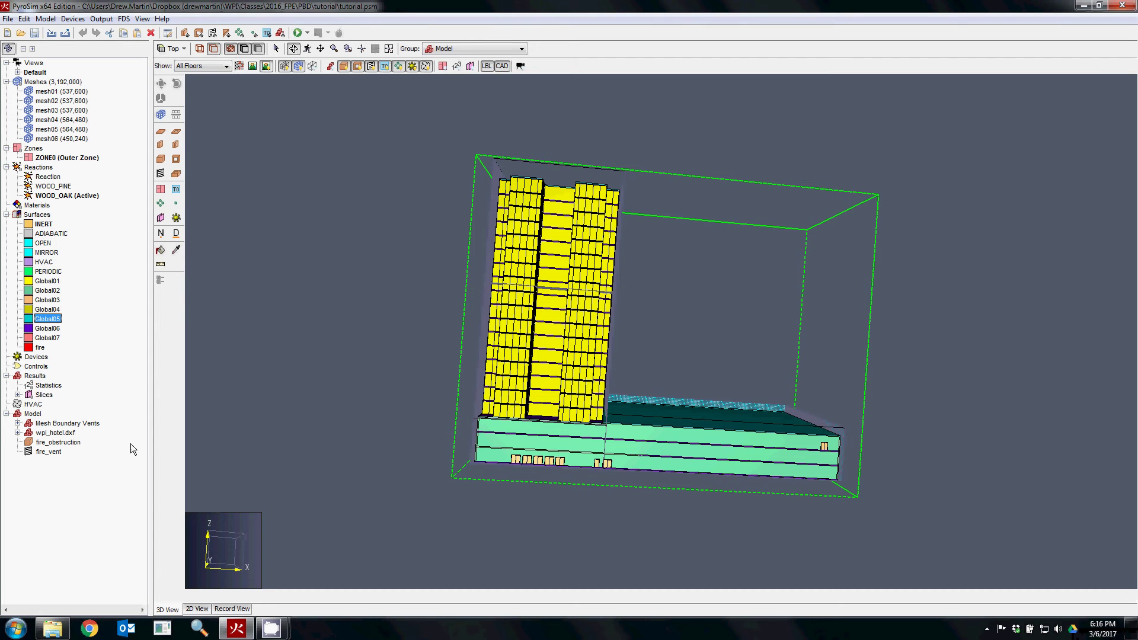
pyautogui.click(18, 434)
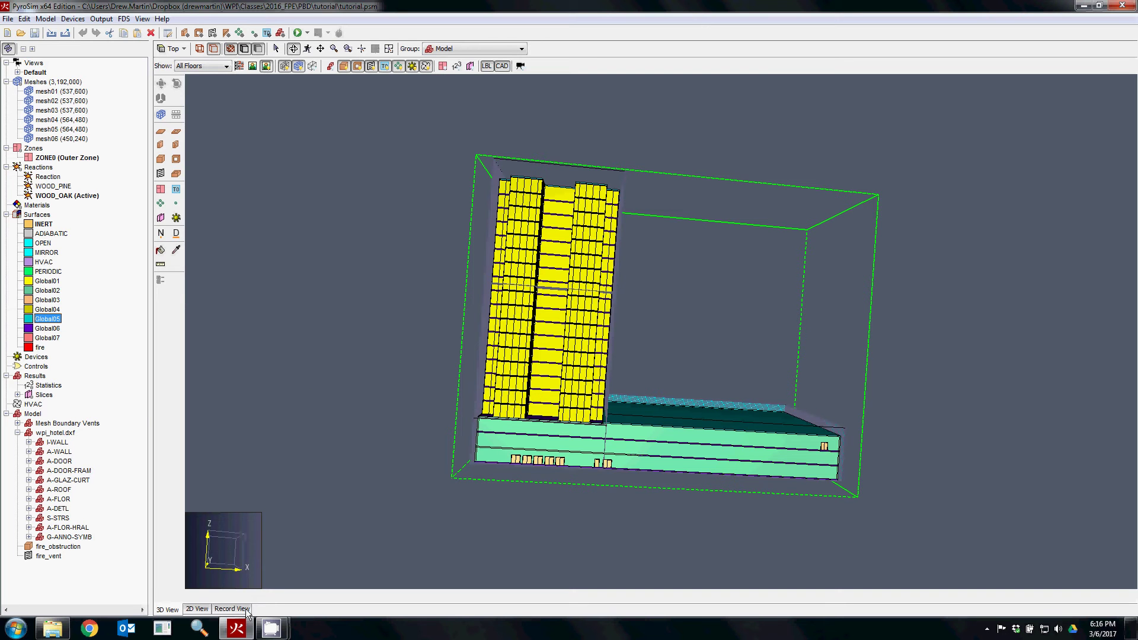
pyautogui.moveTo(272, 628)
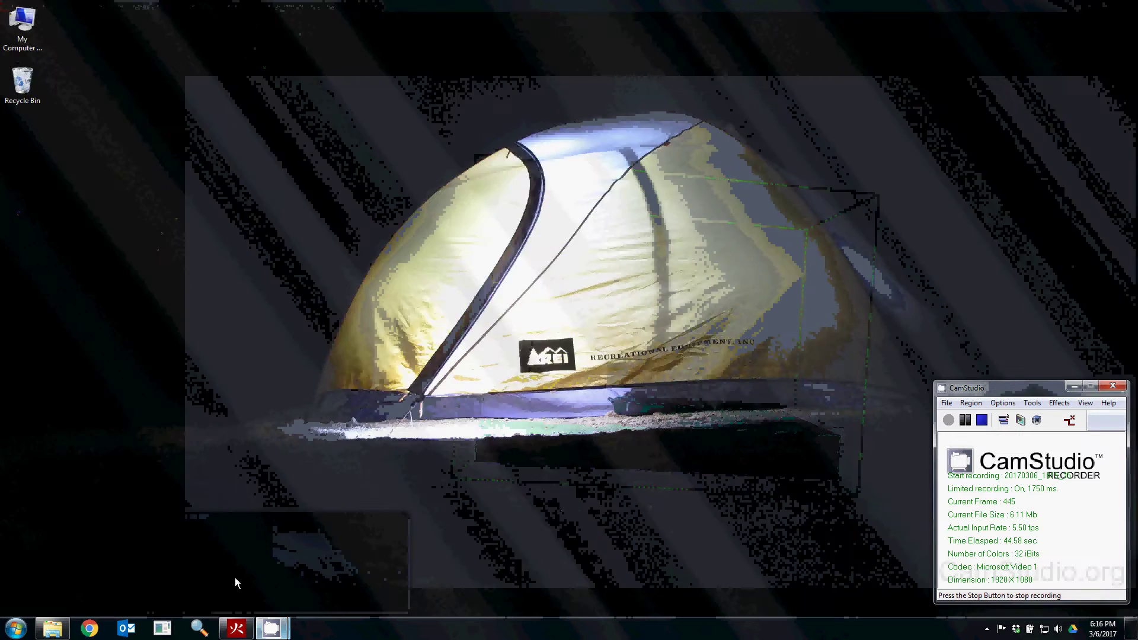
# Add the glass_matl, gypsum_matl, steel_matl and wood_matl materials with their _SURF surfaces, then select A-GLAZ-CURT
pyautogui.click(235, 577)
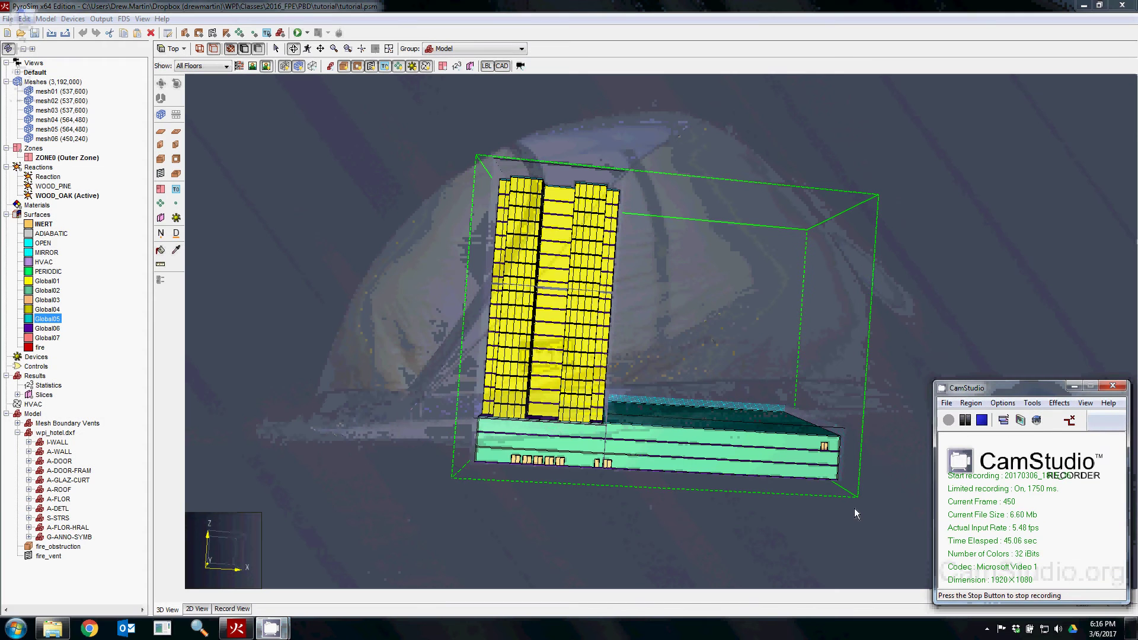
pyautogui.click(965, 421)
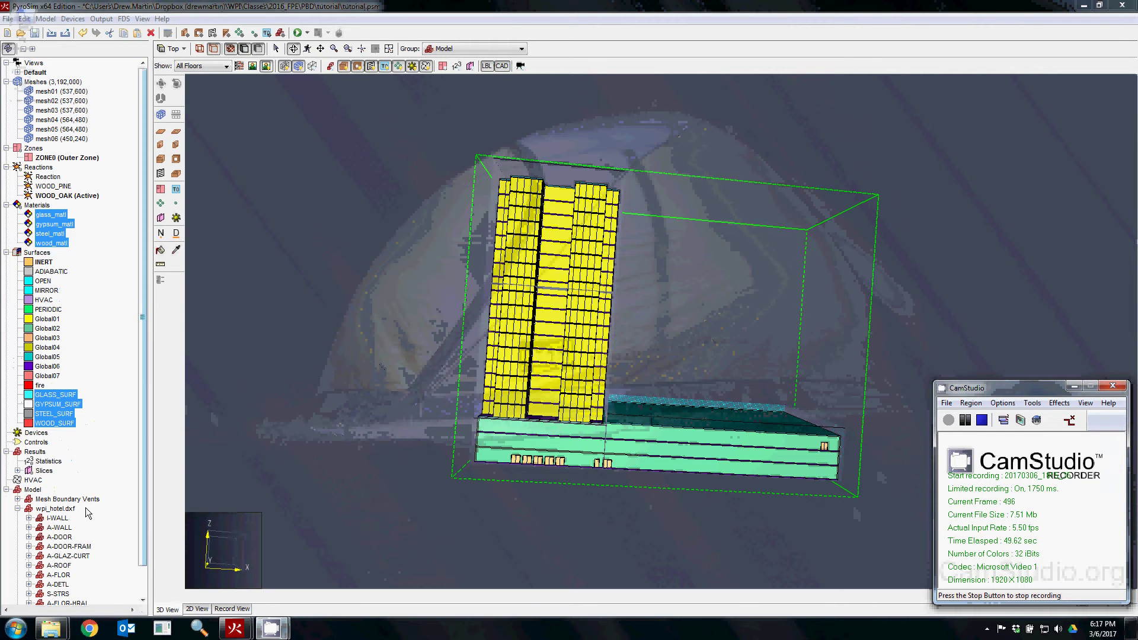
pyautogui.click(63, 557)
pyautogui.scroll(-1, 70, 529)
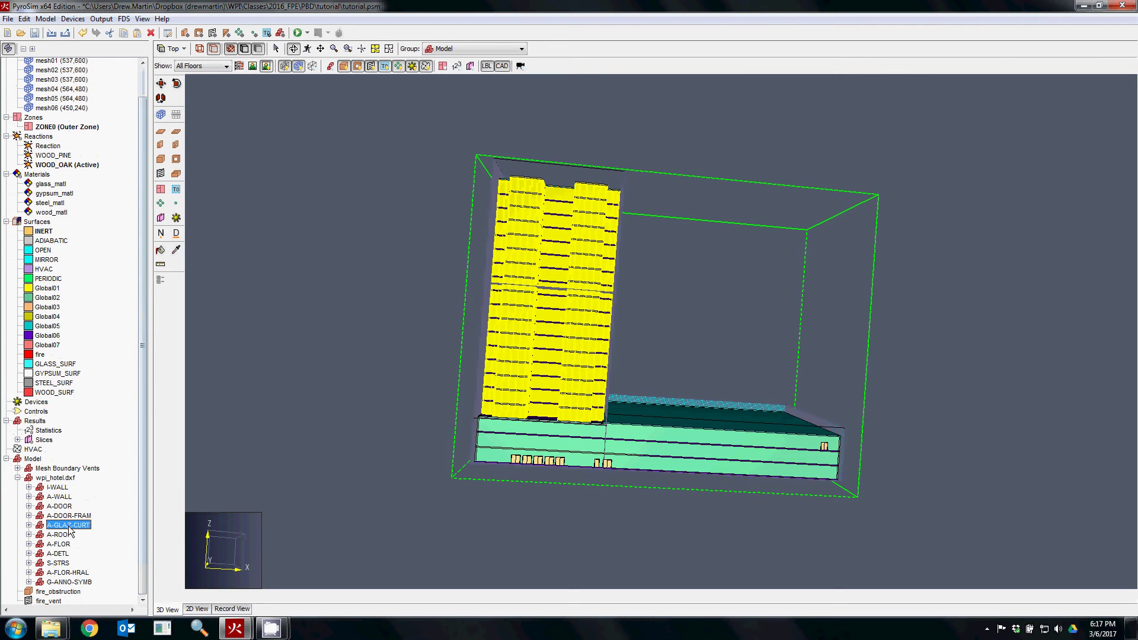
# Select all A-GLAZ-CURT glazing objects and assign them the GLASS_SURF surface
pyautogui.click(29, 526)
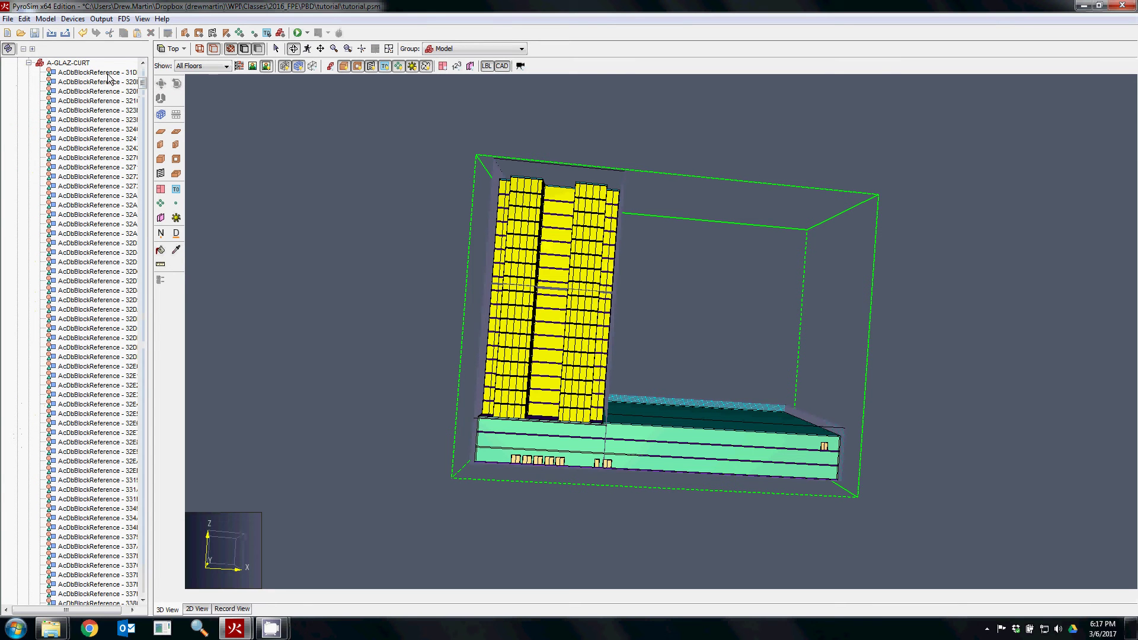
pyautogui.moveTo(143, 83); pyautogui.dragTo(146, 594)
pyautogui.keyDown('shift'); pyautogui.click(85, 525); pyautogui.keyUp('shift')
pyautogui.rightClick(73, 467)
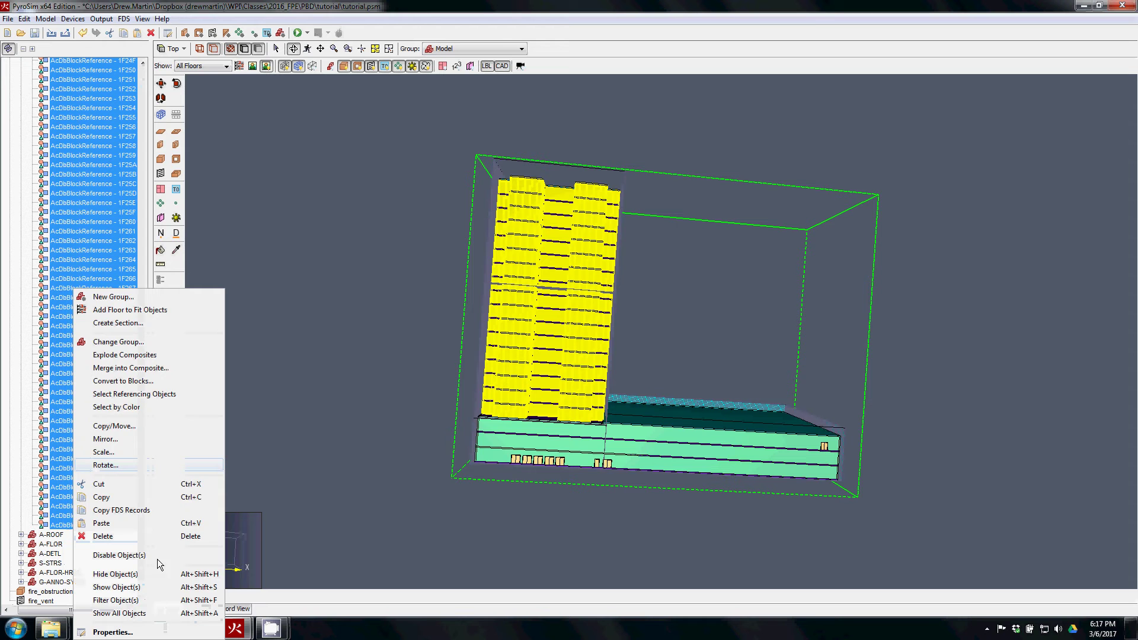
pyautogui.click(134, 631)
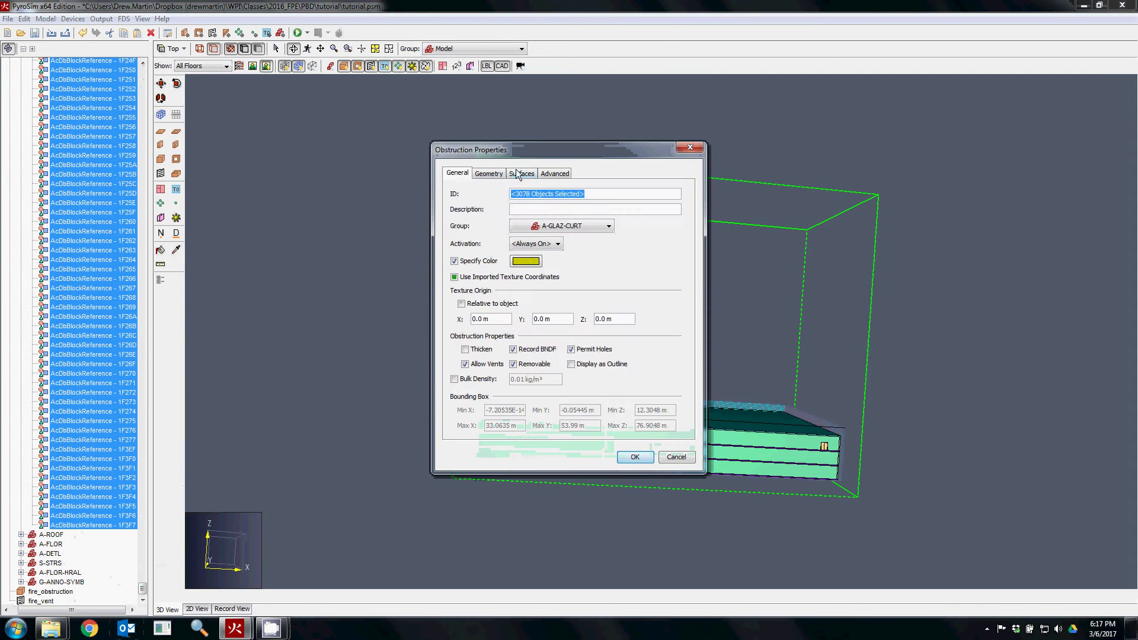
pyautogui.click(513, 170)
pyautogui.moveTo(511, 152); pyautogui.dragTo(270, 161)
pyautogui.click(299, 205)
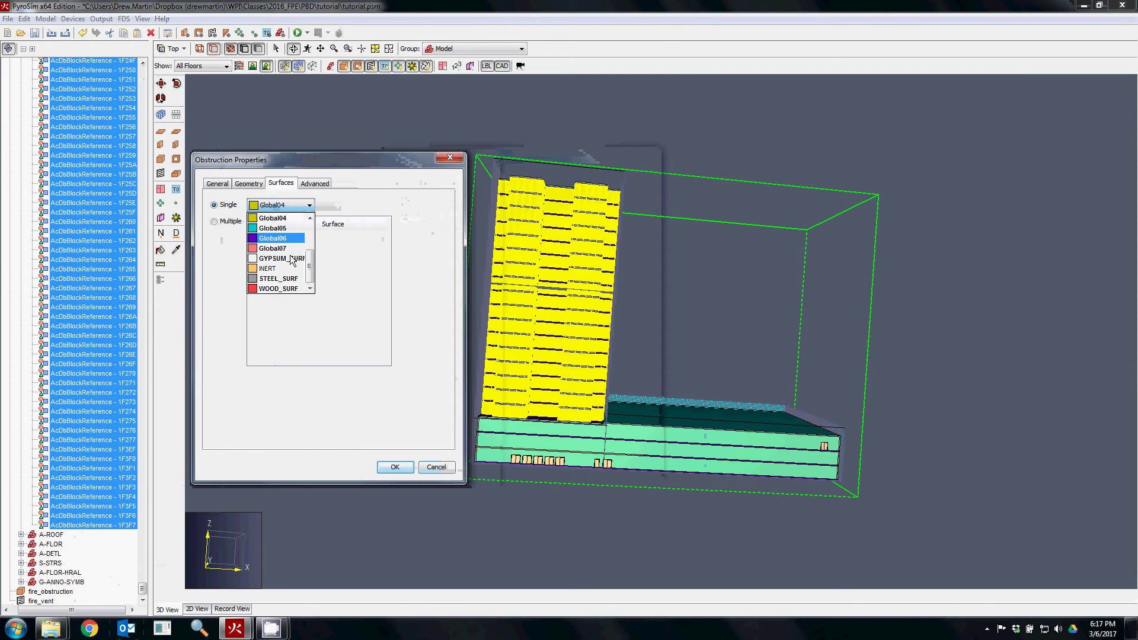
pyautogui.scroll(2, 309, 267)
pyautogui.click(276, 248)
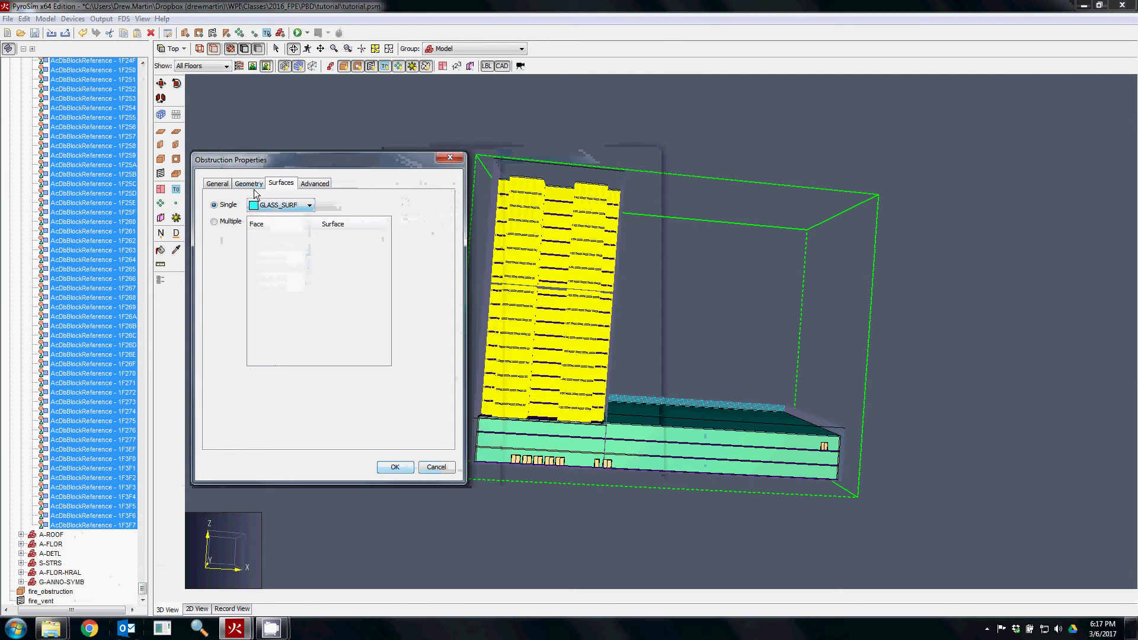
# Give the glazing a specified colour 33FFFF with alpha 150 and apply the changes
pyautogui.click(217, 184)
pyautogui.click(253, 273)
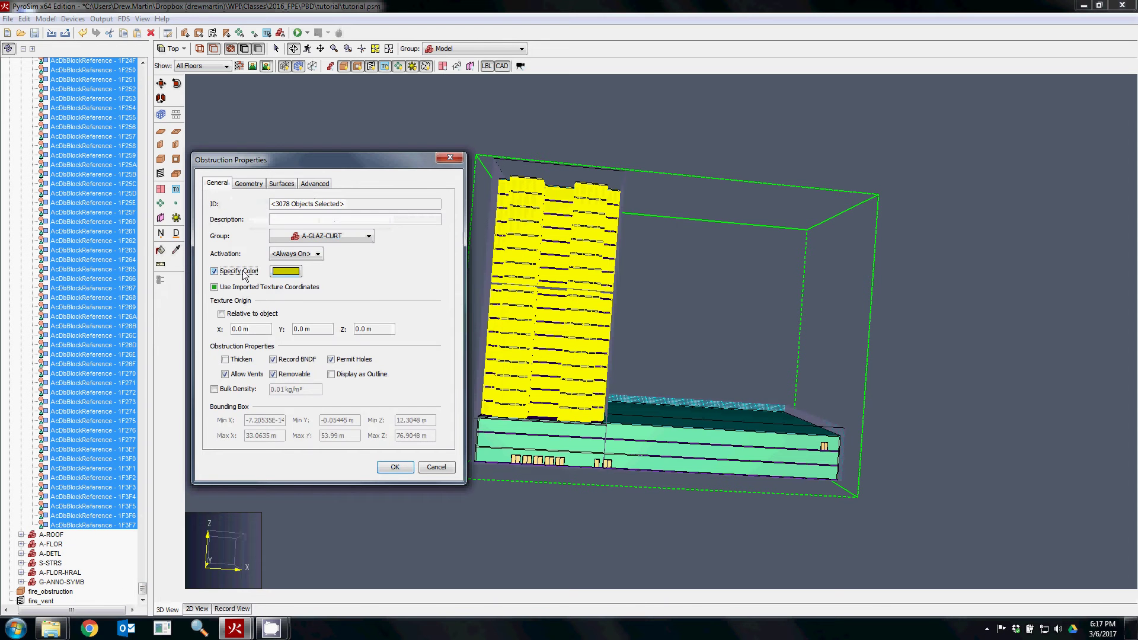
pyautogui.click(228, 272)
pyautogui.click(287, 272)
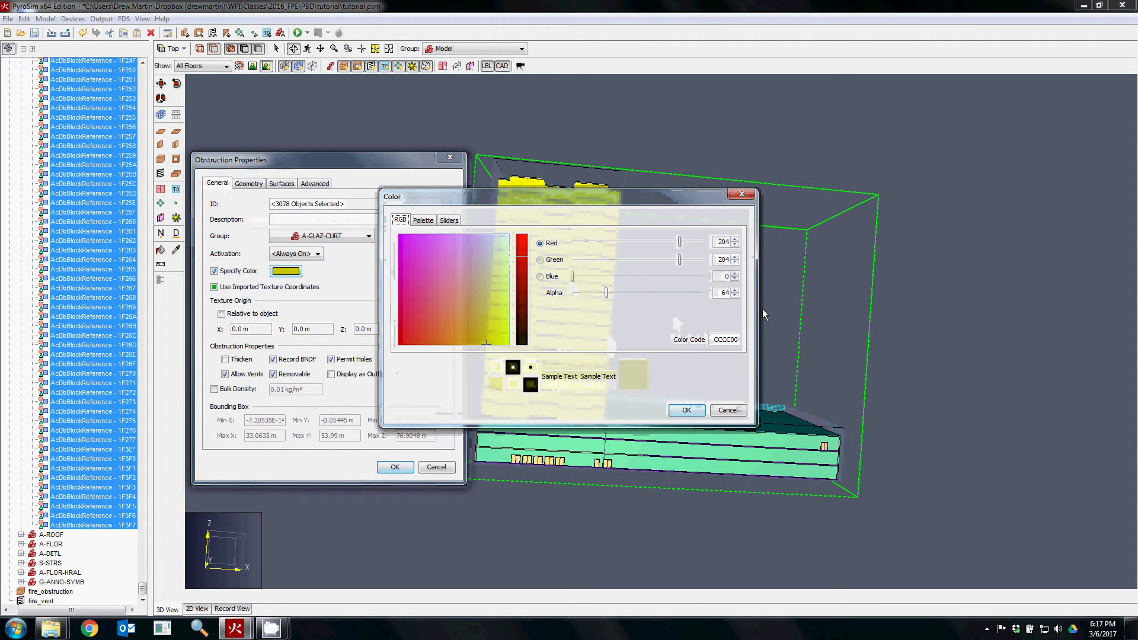
pyautogui.doubleClick(721, 341)
pyautogui.click(218, 530)
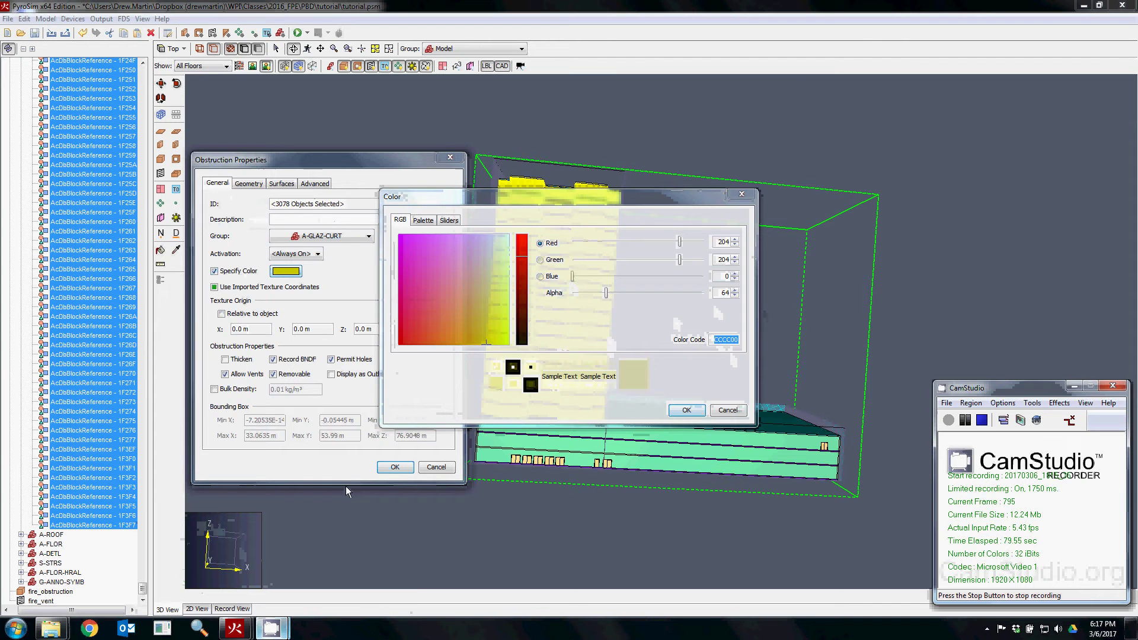
pyautogui.click(735, 235)
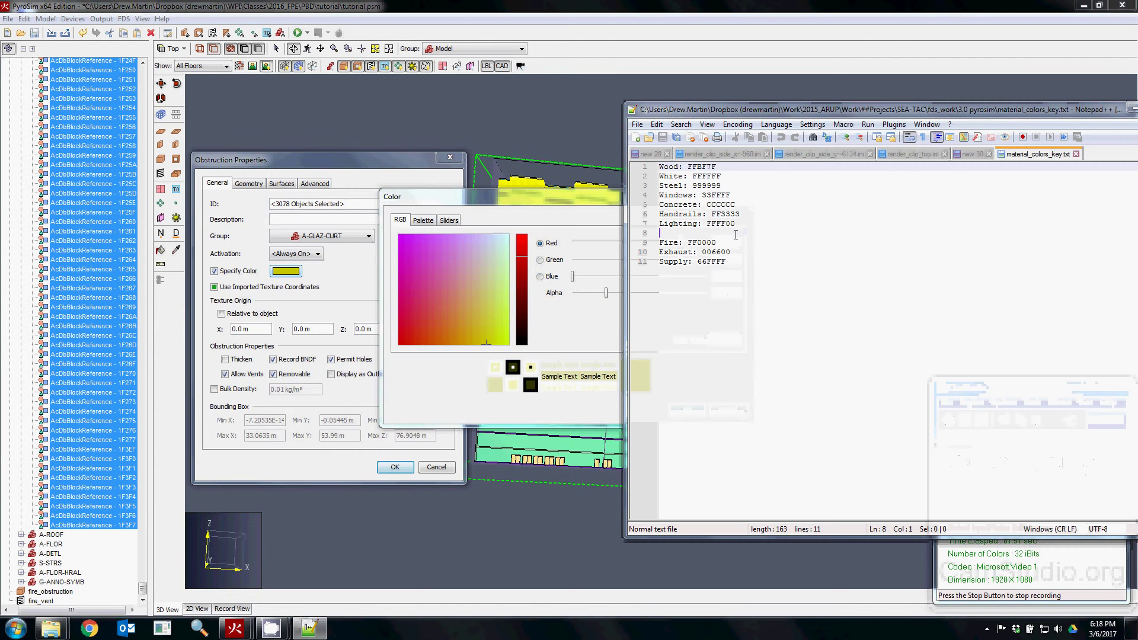
pyautogui.doubleClick(715, 195)
pyautogui.hotkey('ctrl', 'c')
pyautogui.click(577, 332)
pyautogui.doubleClick(727, 340)
pyautogui.hotkey('ctrl', 'v')
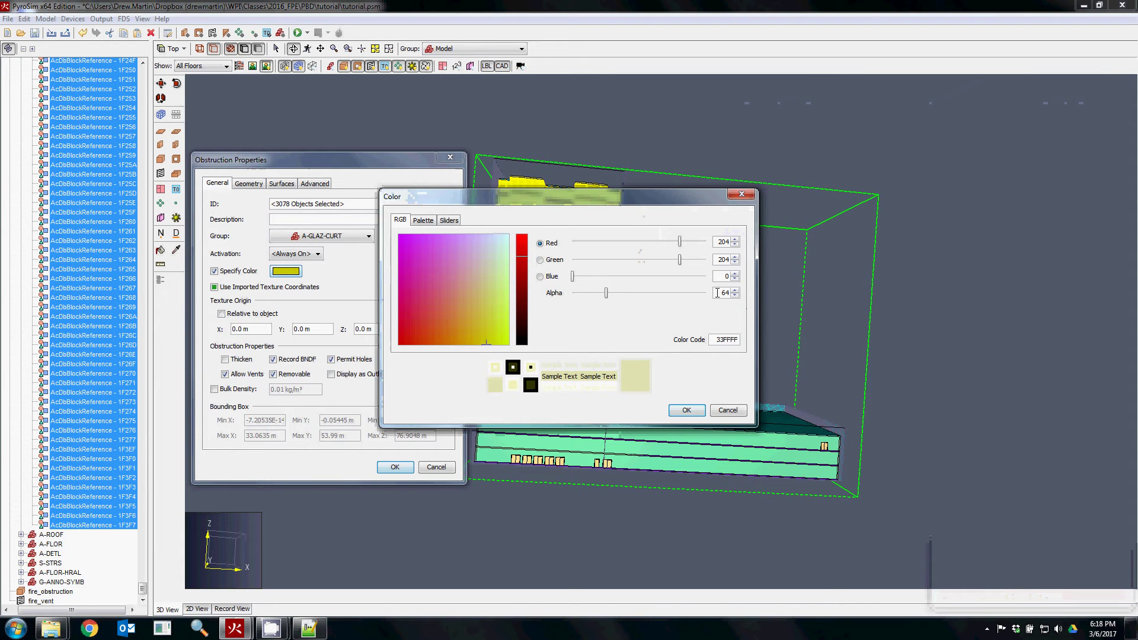
pyautogui.doubleClick(720, 292)
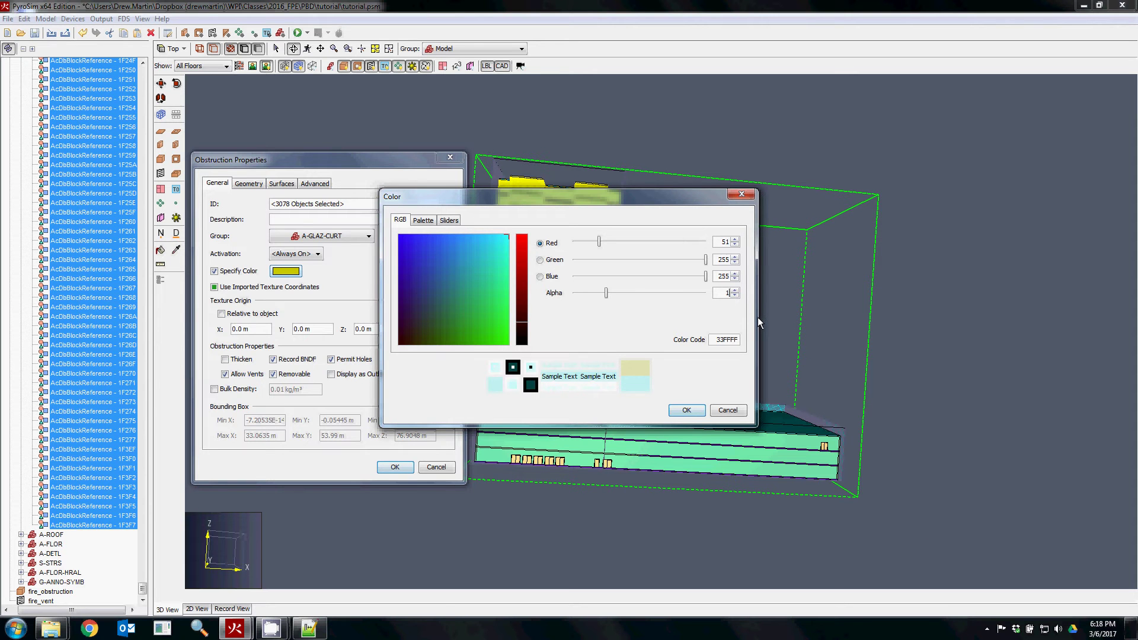
pyautogui.click(686, 410)
pyautogui.click(395, 467)
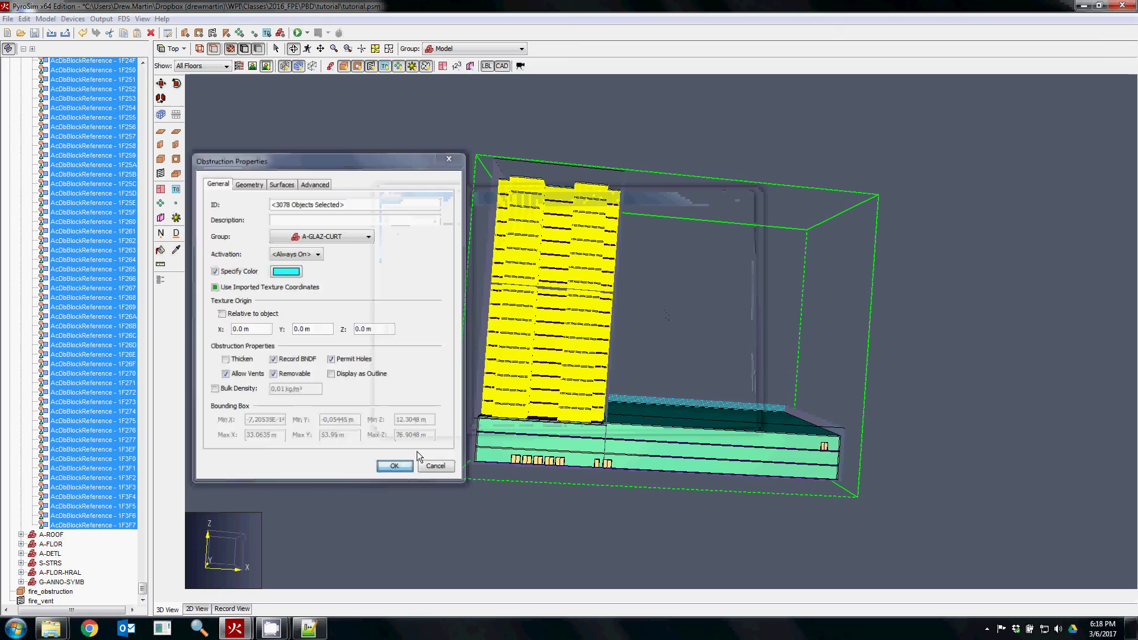
# Collapse the object tree and orbit and zoom in on the cyan-glazed tower above the podium
pyautogui.moveTo(630, 261); pyautogui.dragTo(765, 231)
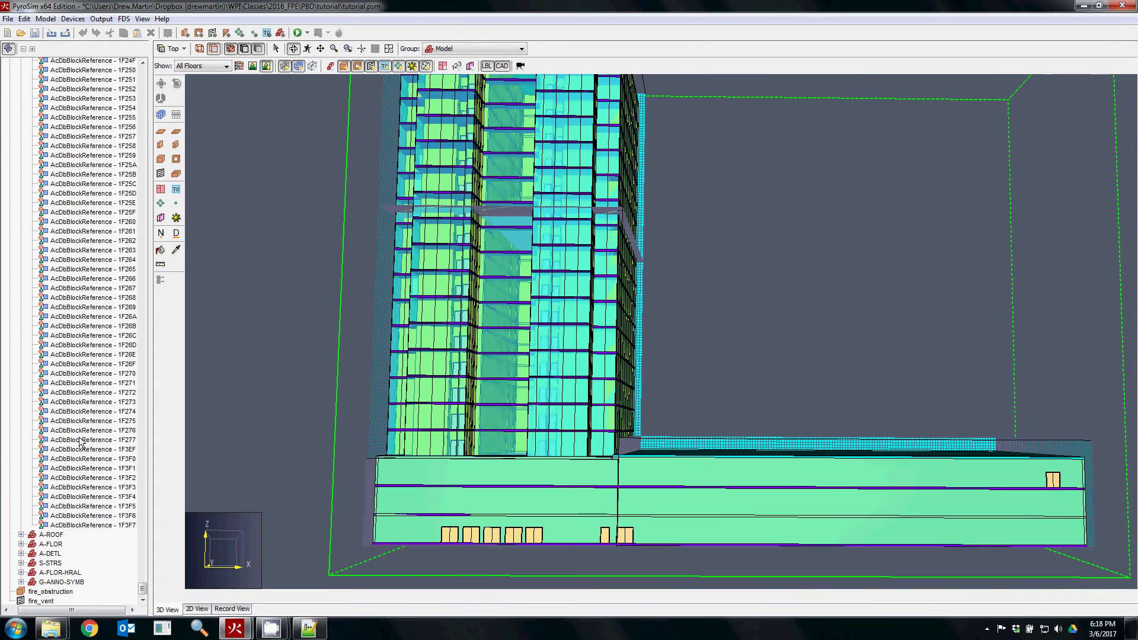
pyautogui.click(23, 50)
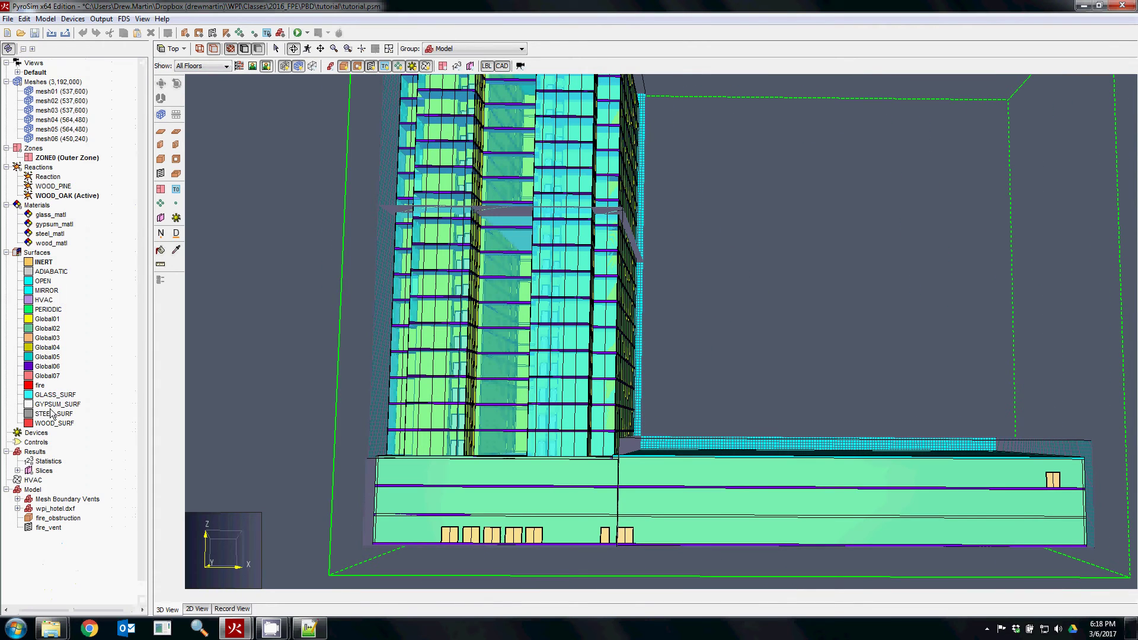
pyautogui.moveTo(481, 276); pyautogui.dragTo(154, 433)
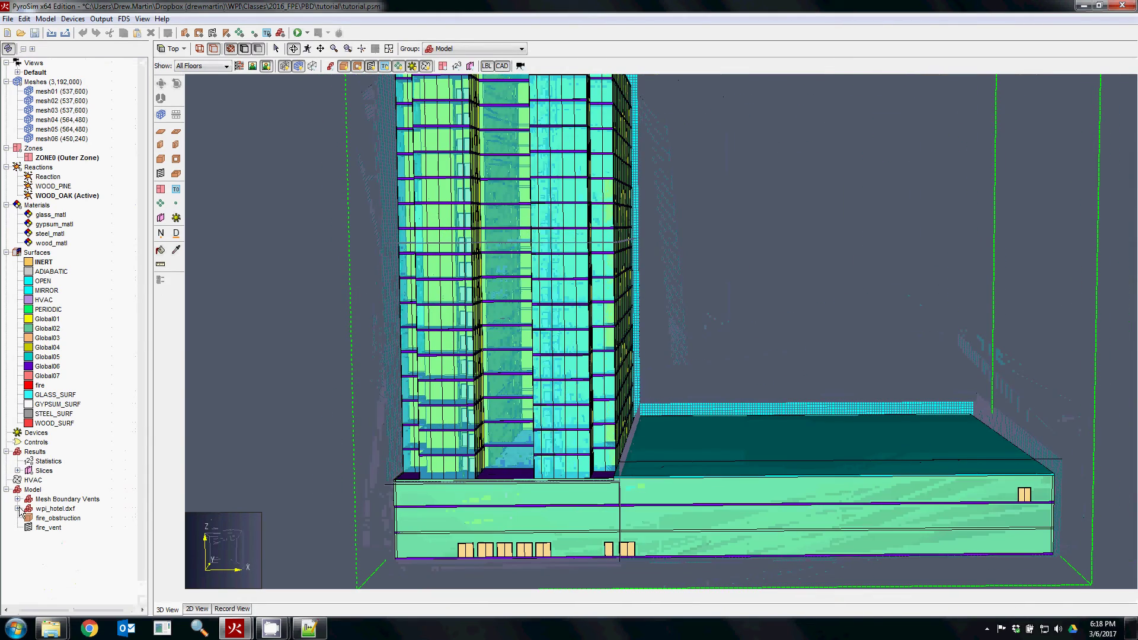
pyautogui.moveTo(662, 319); pyautogui.dragTo(712, 353)
pyautogui.scroll(3, 712, 353)
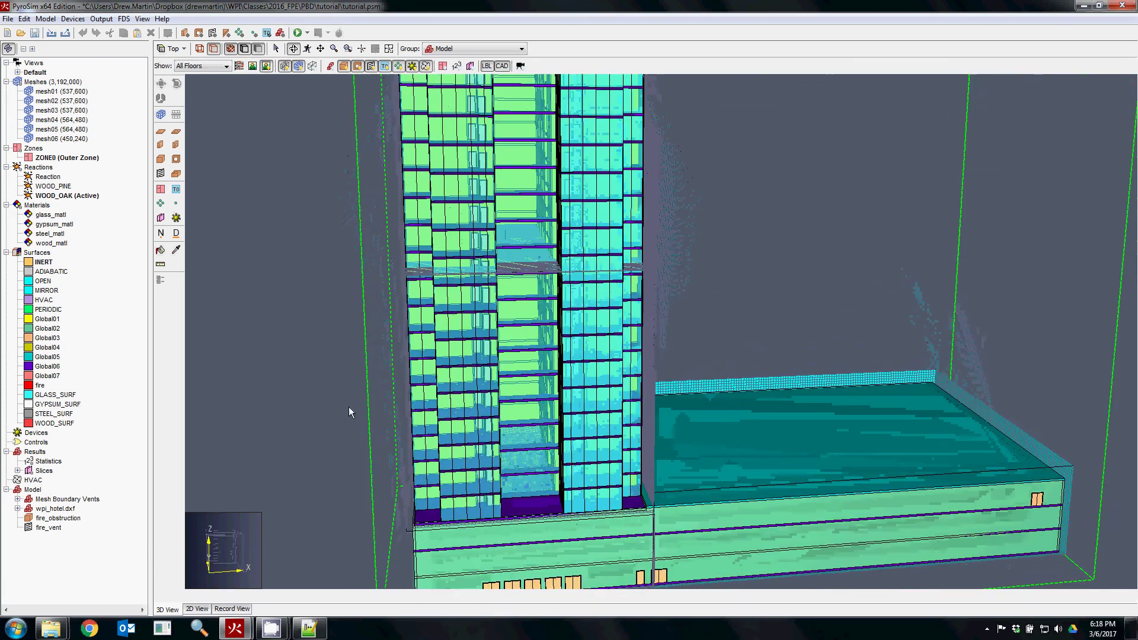
# Expand wpi_hotel.dxf and select the I-WALL and A-ROOF layers, orbiting to view each
pyautogui.click(17, 508)
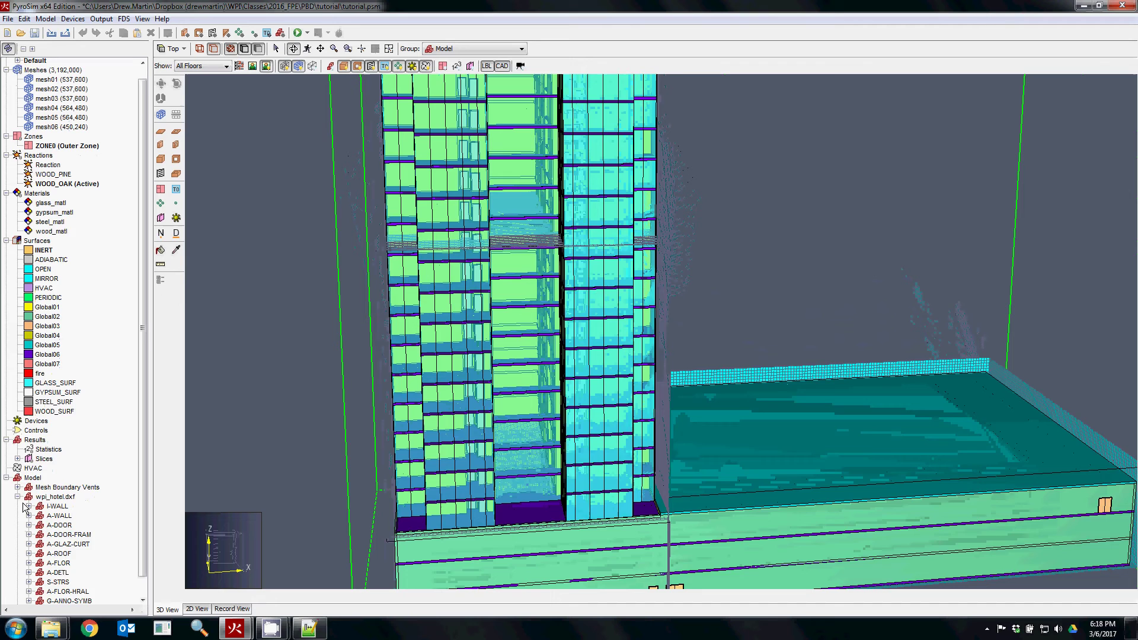
pyautogui.scroll(-1, 91, 499)
pyautogui.click(58, 487)
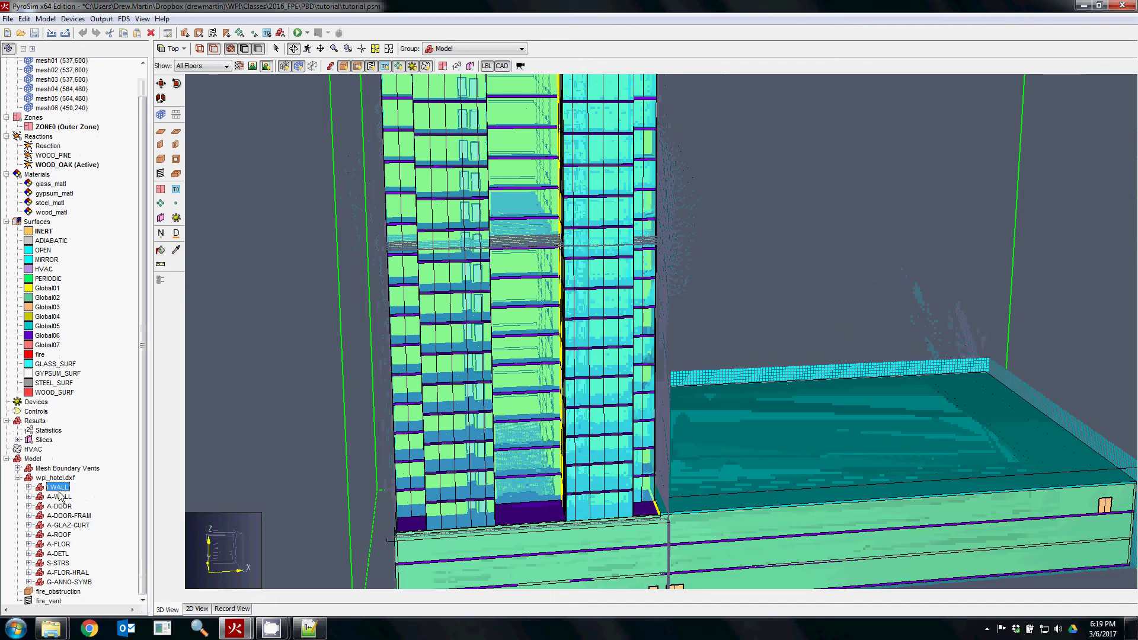
pyautogui.moveTo(583, 456); pyautogui.dragTo(356, 506)
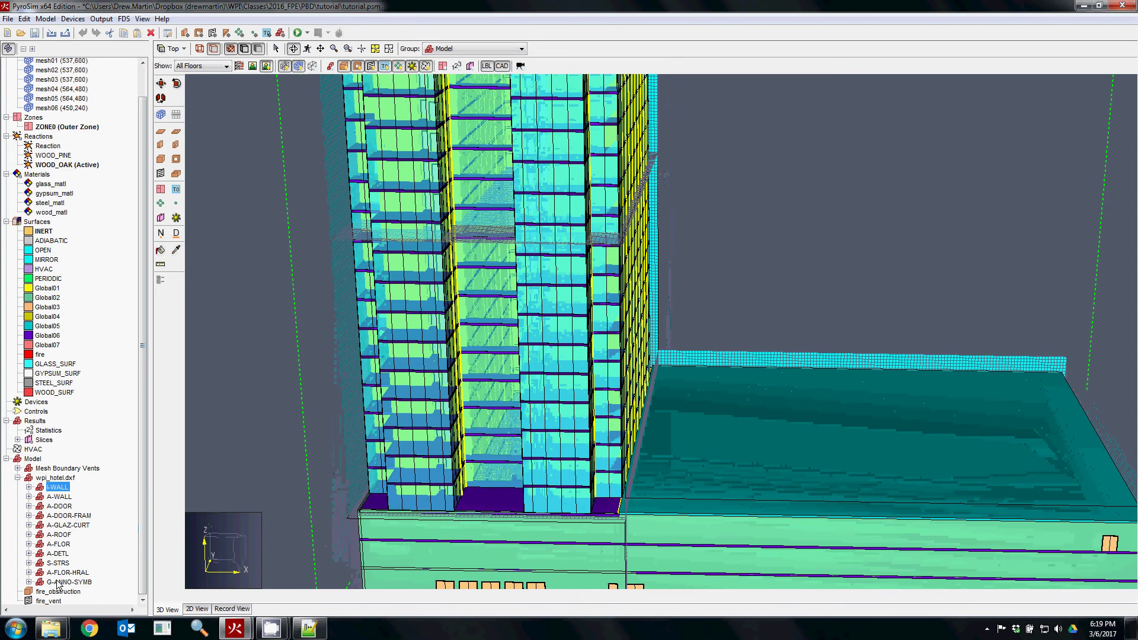
pyautogui.click(59, 535)
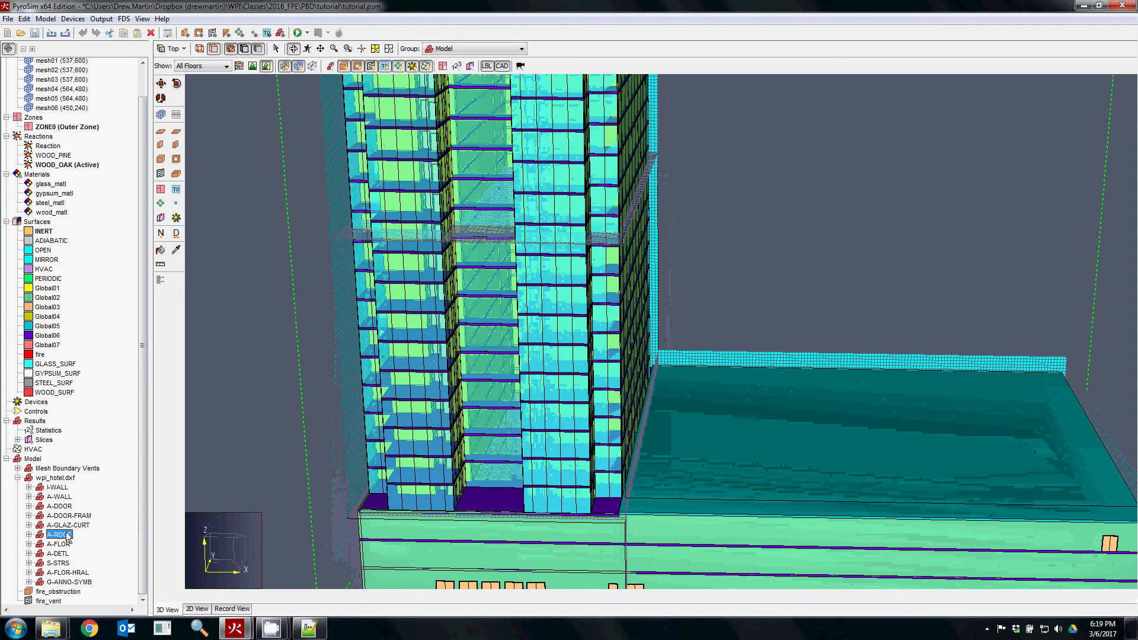
pyautogui.moveTo(695, 462); pyautogui.dragTo(249, 375)
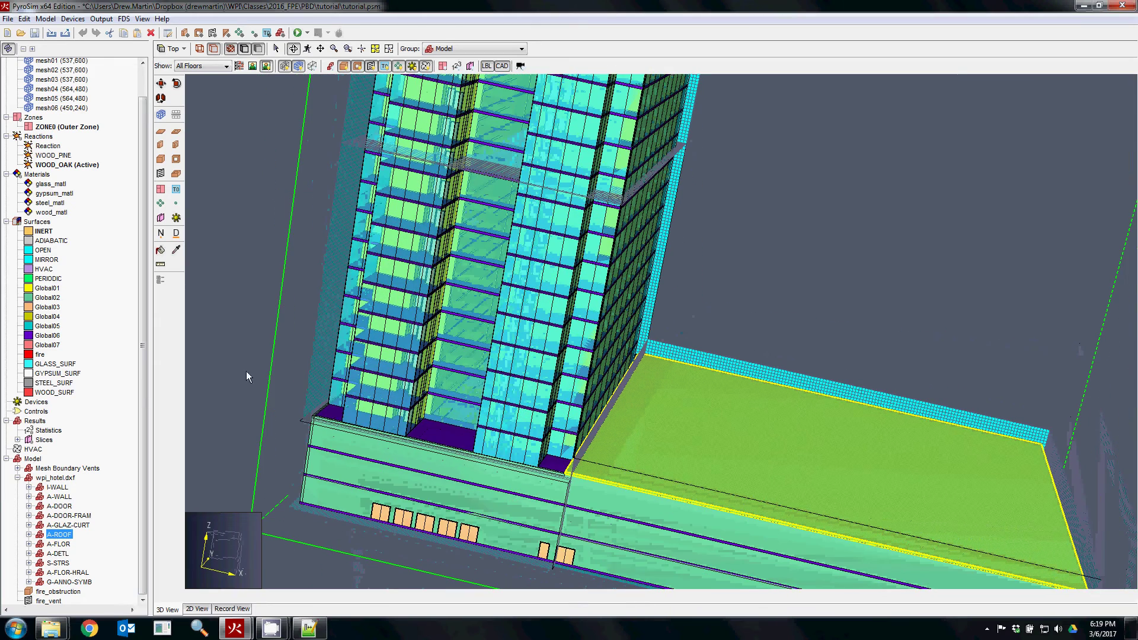
# Select the WOOD_SURF surface, orbit to a high overhead view, and collapse the model tree
pyautogui.click(55, 393)
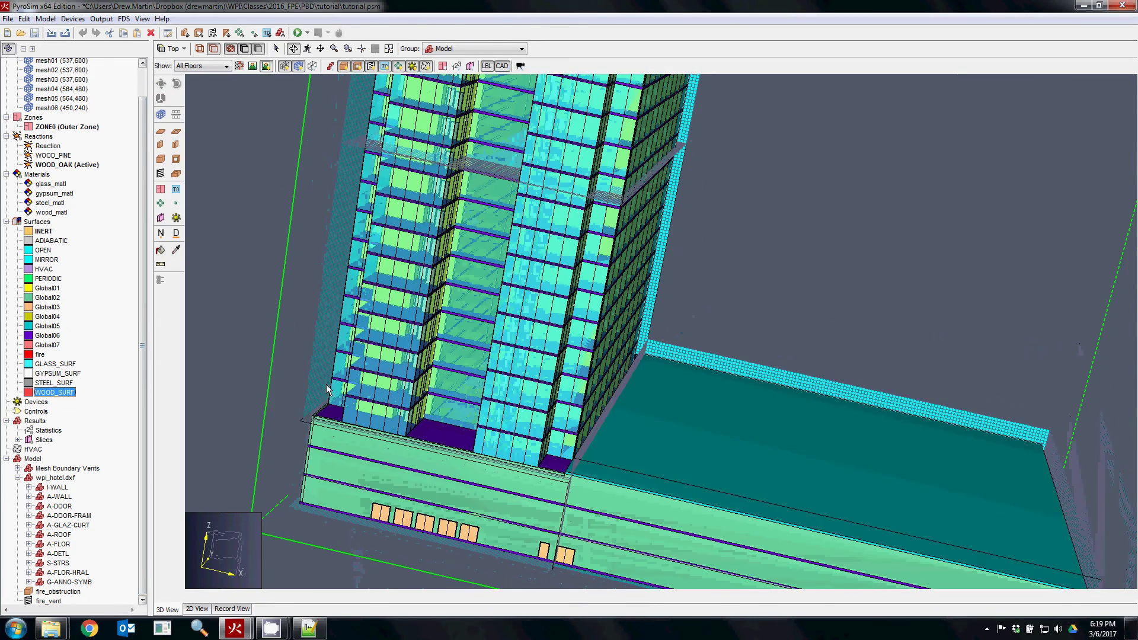
pyautogui.moveTo(628, 391); pyautogui.dragTo(496, 229)
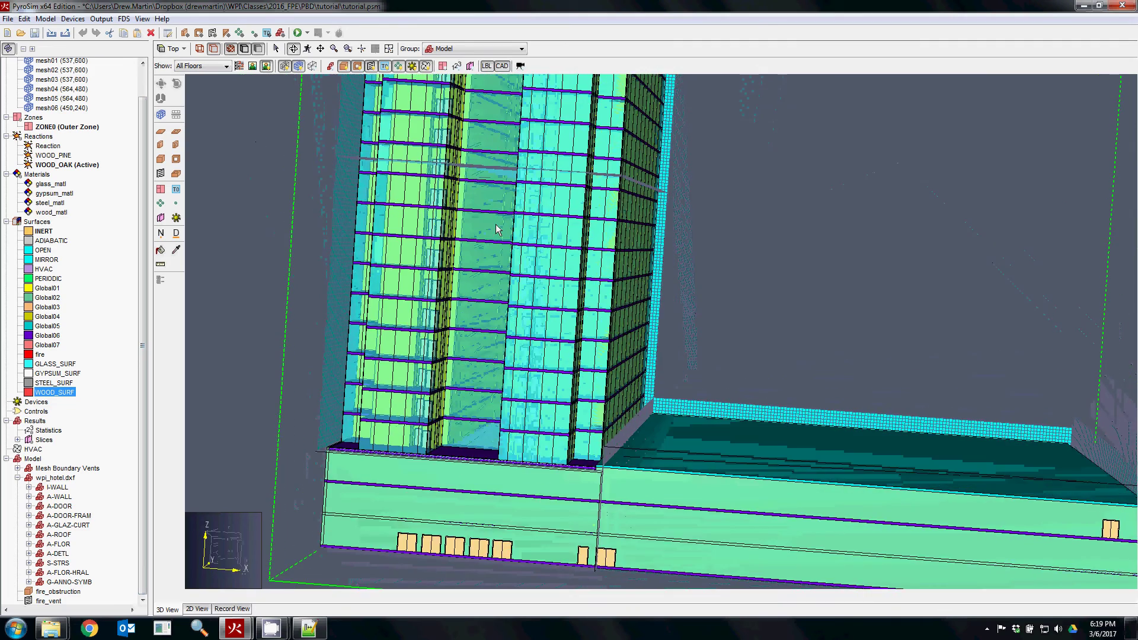
pyautogui.moveTo(557, 487); pyautogui.dragTo(697, 419)
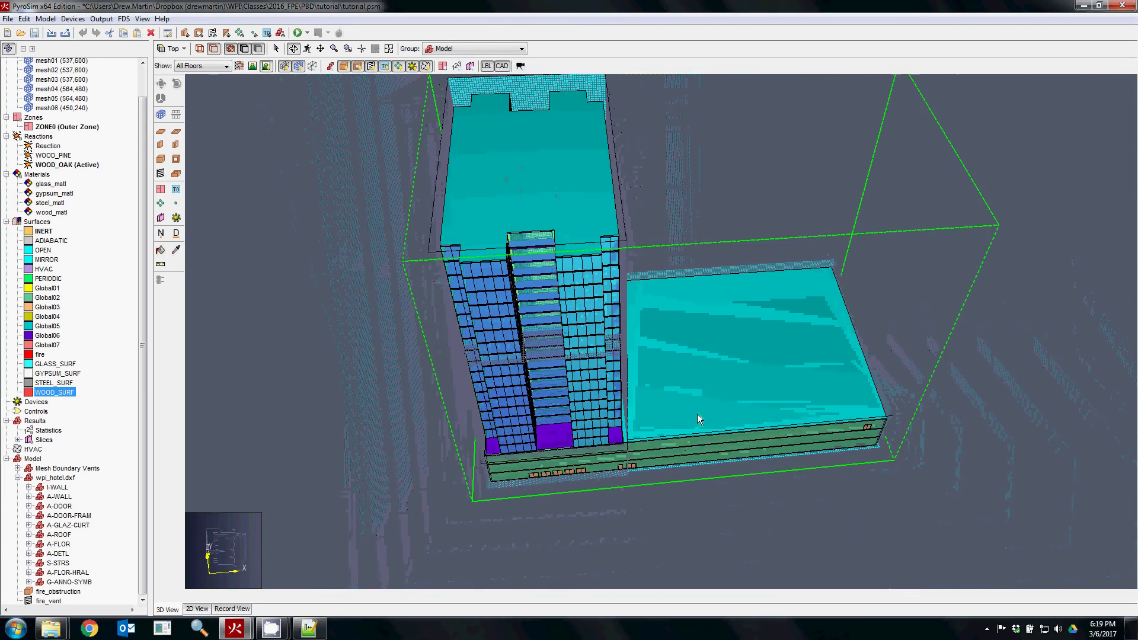
pyautogui.moveTo(752, 351); pyautogui.dragTo(509, 445)
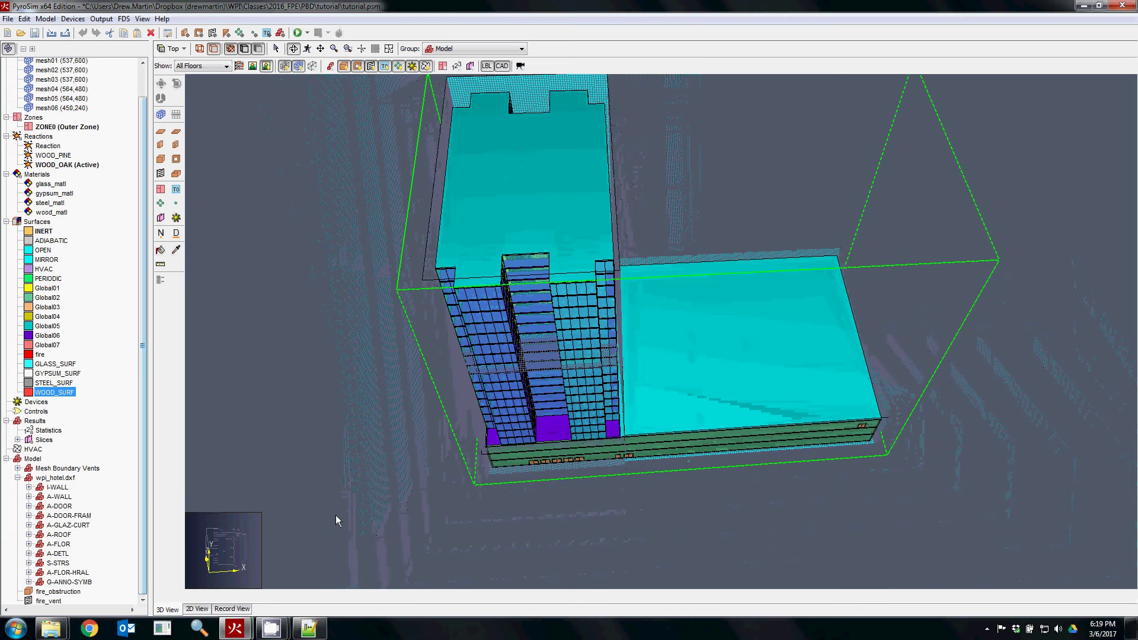
pyautogui.moveTo(284, 629)
pyautogui.click(229, 567)
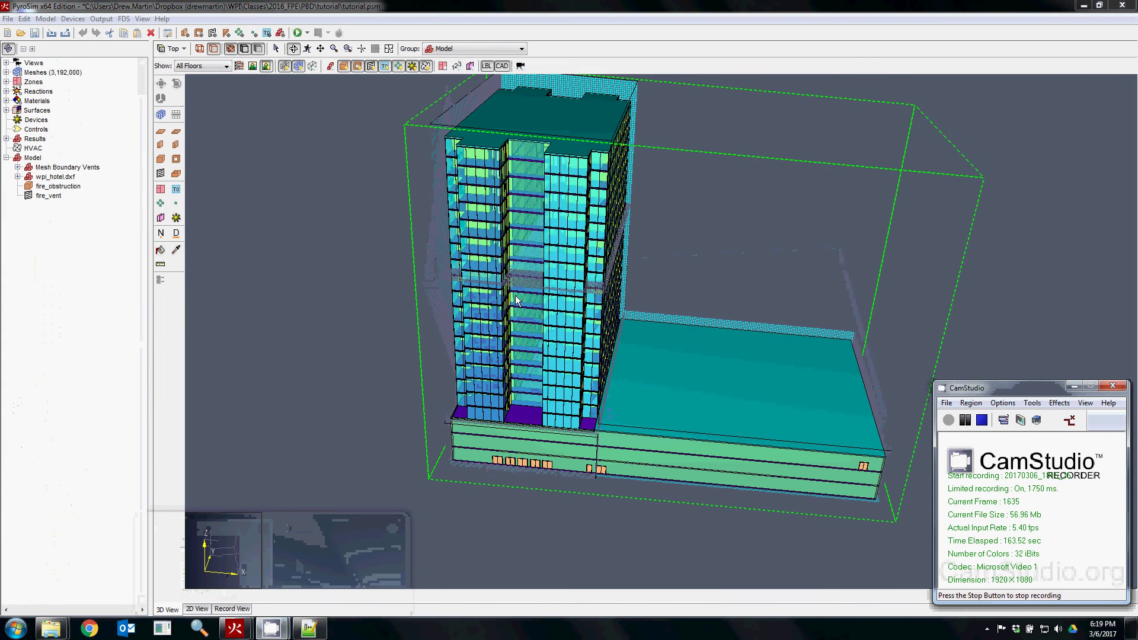
pyautogui.moveTo(683, 309); pyautogui.dragTo(637, 388)
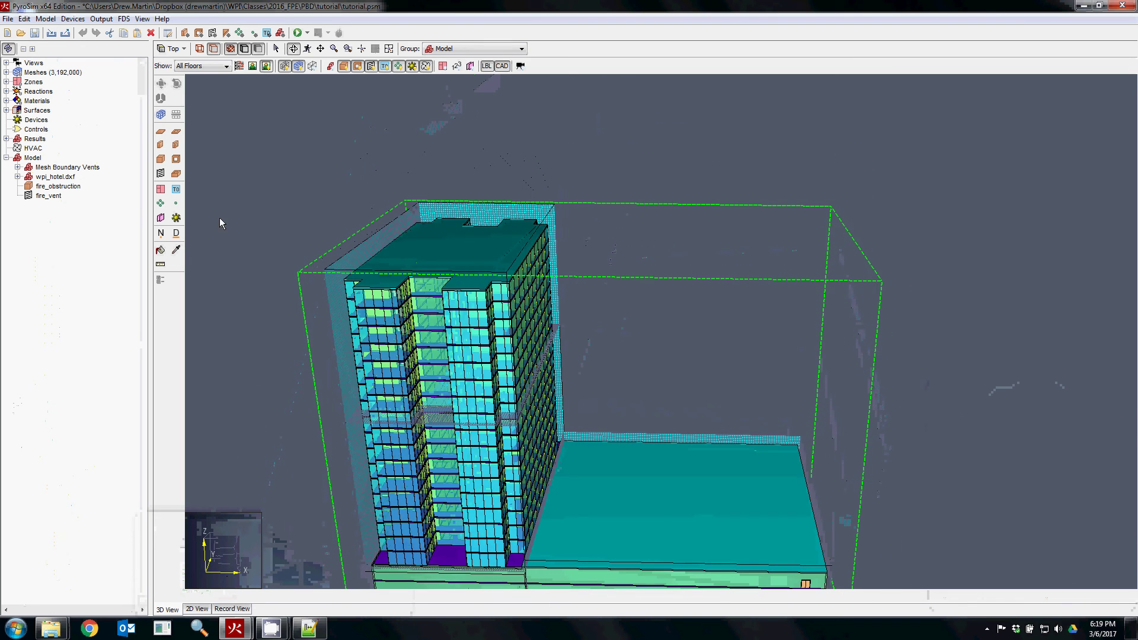
# Show only Floor 19 (74 m) and look at it from the bottom
pyautogui.click(209, 65)
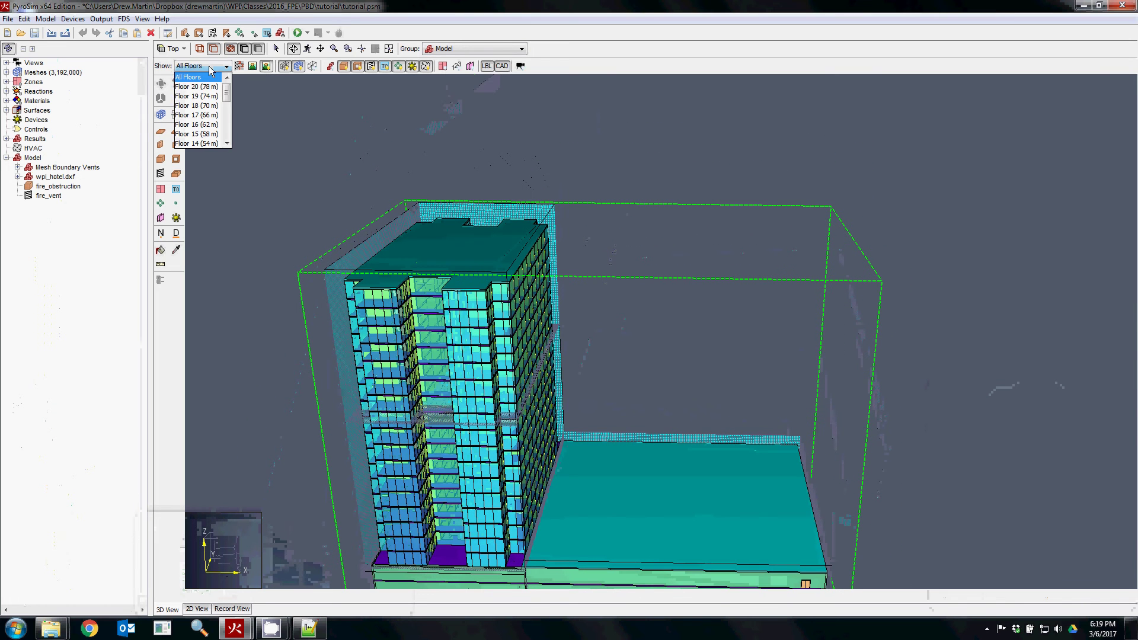
pyautogui.click(200, 95)
pyautogui.moveTo(450, 148); pyautogui.dragTo(569, 269)
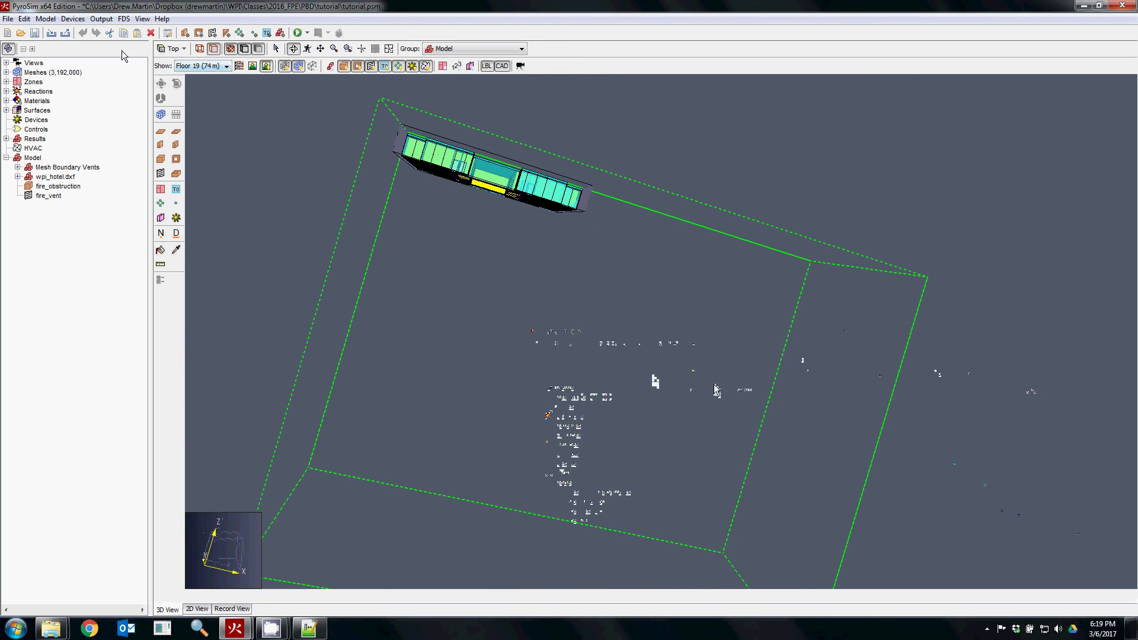
pyautogui.click(177, 49)
pyautogui.click(177, 73)
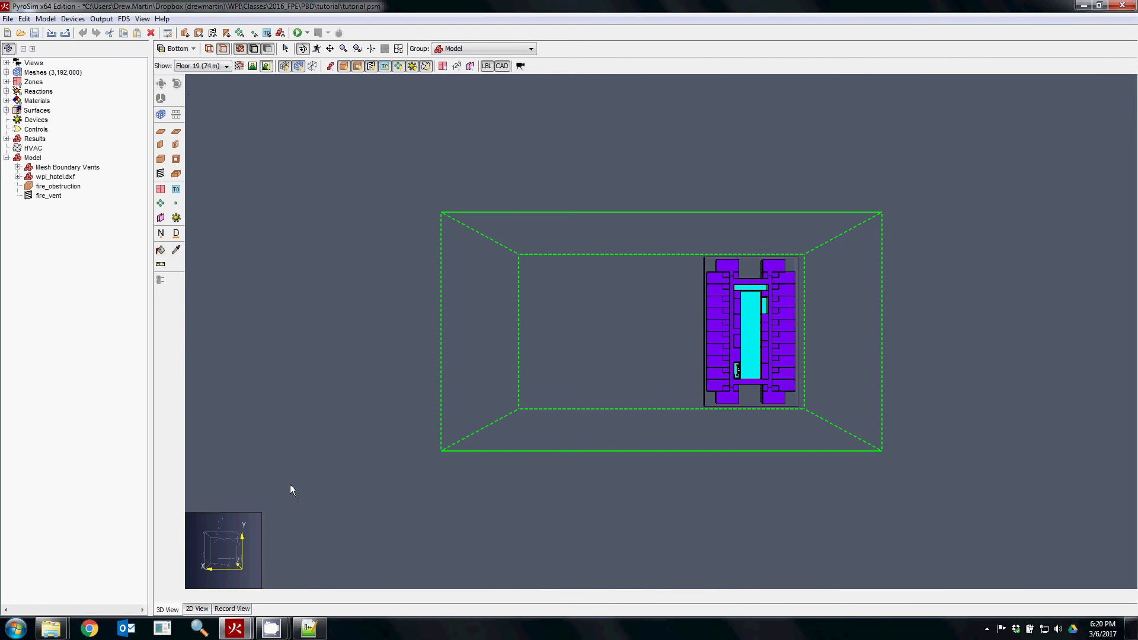
# Switch to the 2D plan from the bottom and zoom and pan onto the central corridor
pyautogui.click(197, 609)
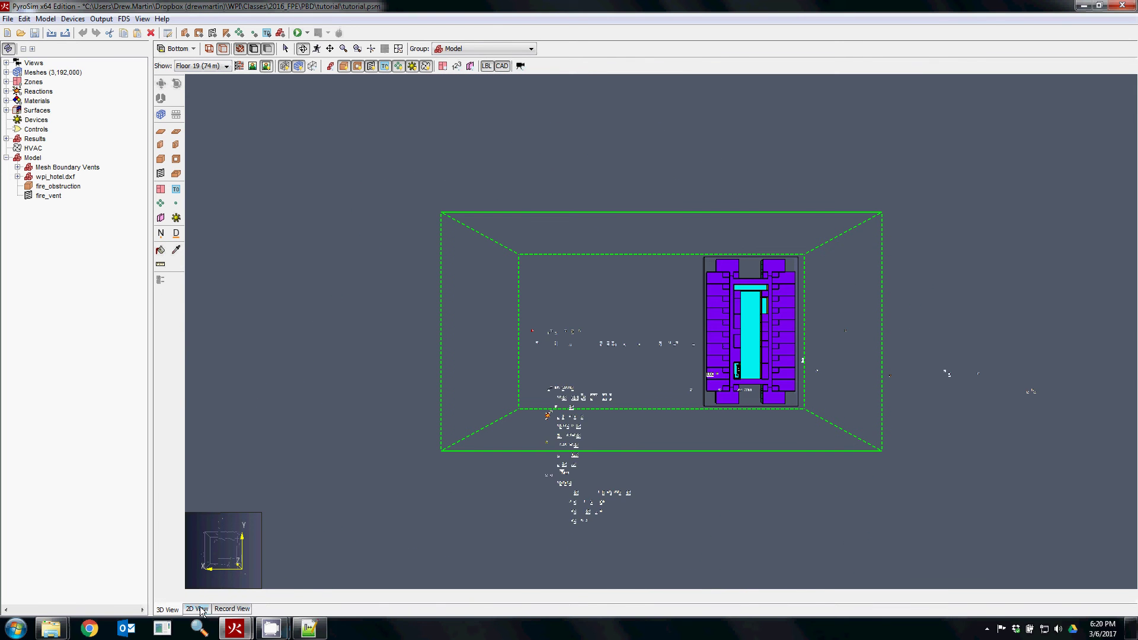
pyautogui.click(173, 48)
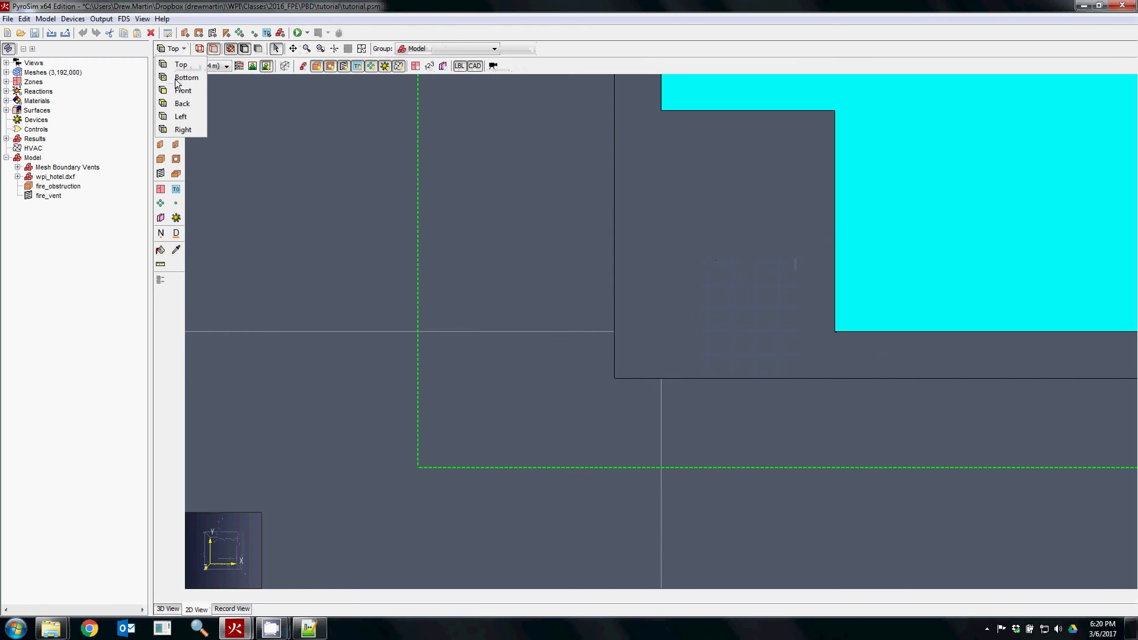
pyautogui.click(178, 77)
pyautogui.click(334, 49)
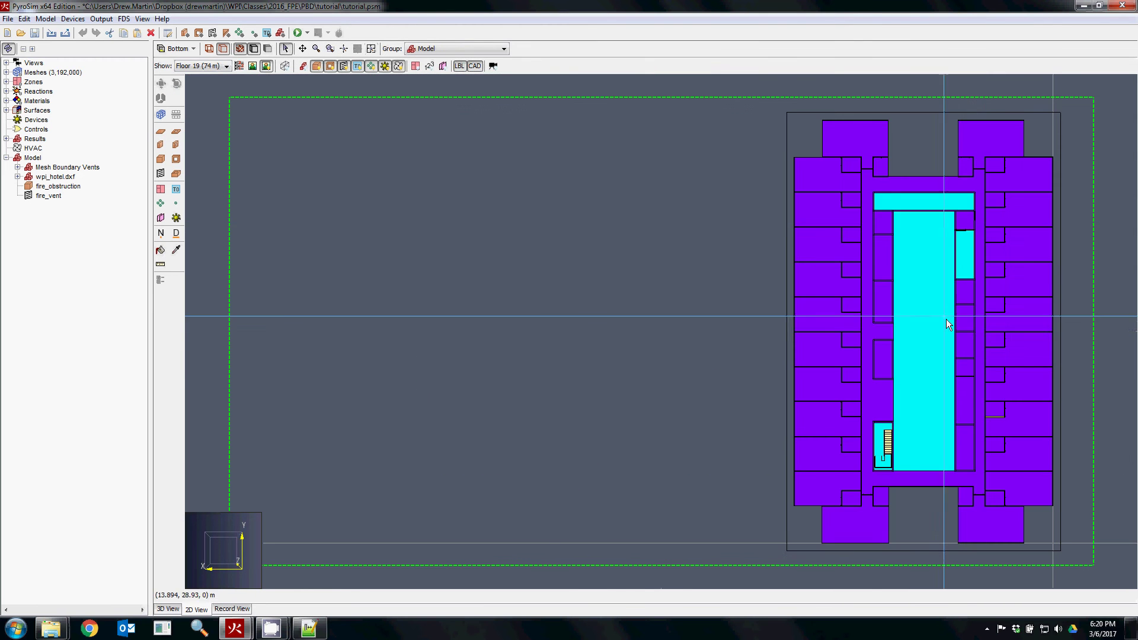
pyautogui.scroll(5, 946, 319)
pyautogui.moveTo(946, 319); pyautogui.dragTo(416, 372, button='middle')
pyautogui.scroll(3, 617, 325)
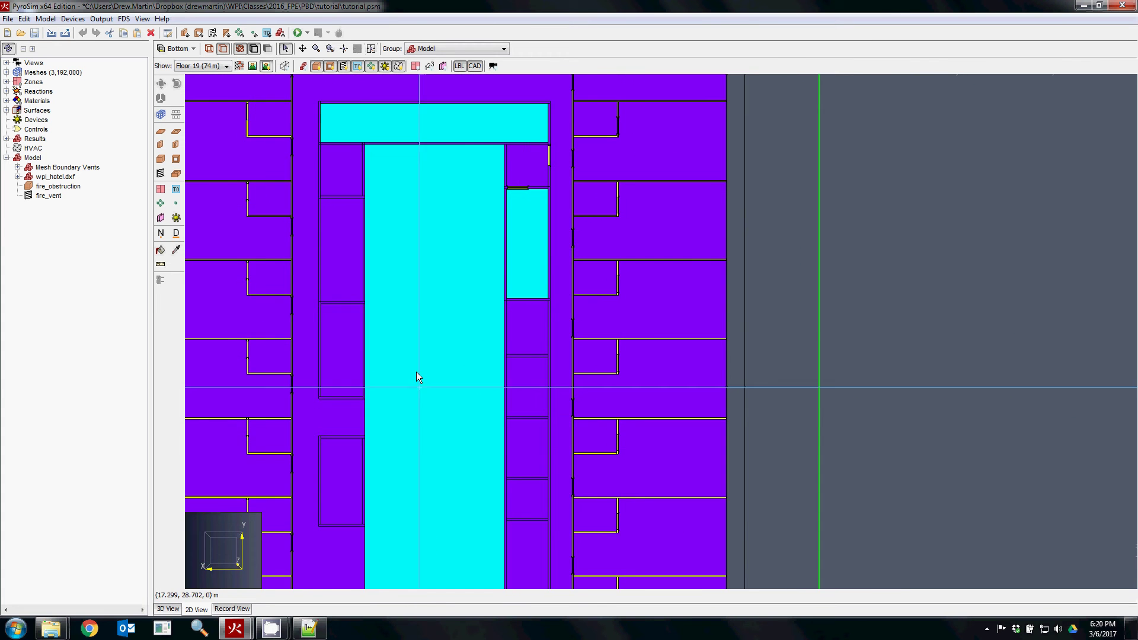
pyautogui.moveTo(460, 300); pyautogui.dragTo(503, 307, button='middle')
pyautogui.scroll(-3, 592, 249)
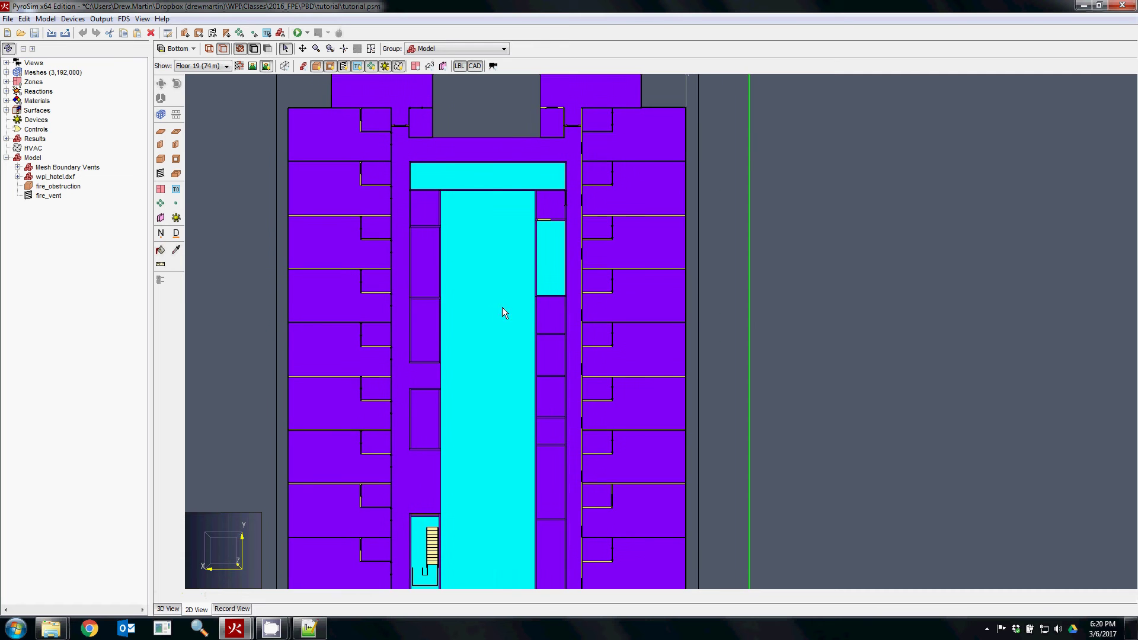
# Draw a new block obstruction across the Floor 19 corridor and open its properties
pyautogui.click(161, 158)
pyautogui.click(486, 257)
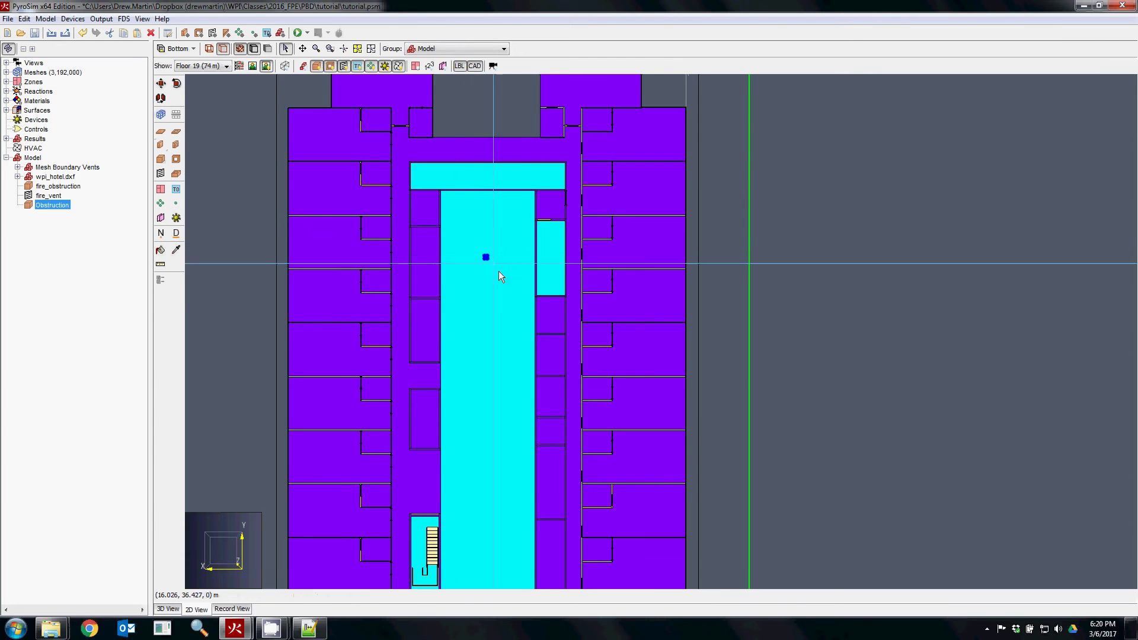
pyautogui.scroll(6, 497, 270)
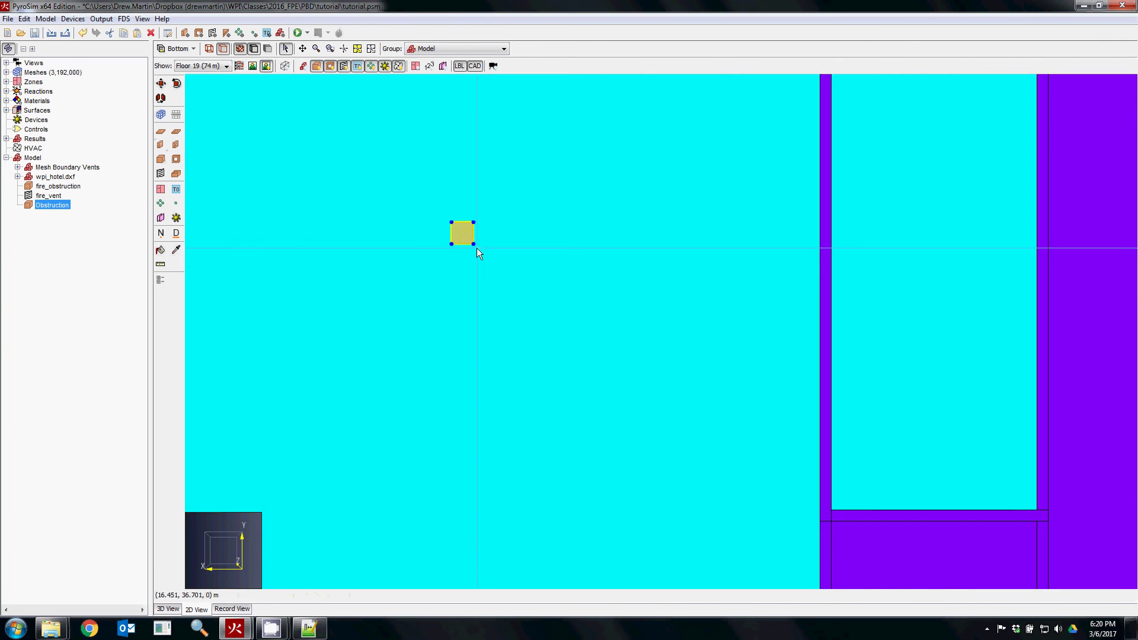
pyautogui.scroll(1, 473, 245)
pyautogui.moveTo(477, 243); pyautogui.dragTo(705, 569)
pyautogui.rightClick(534, 521)
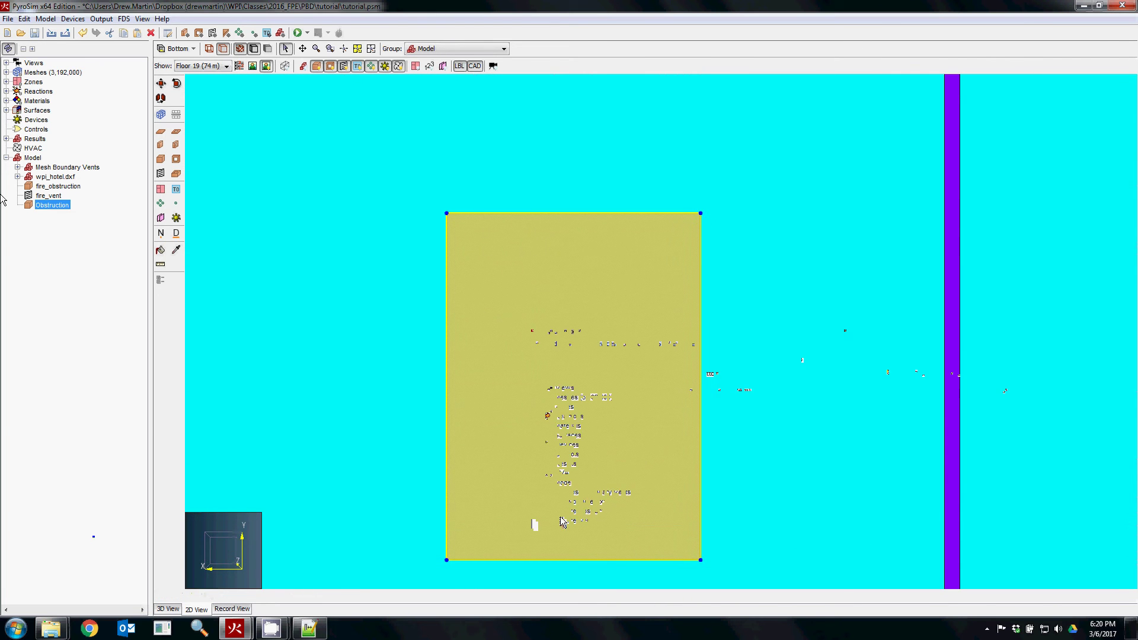
pyautogui.click(569, 505)
# Set the obstruction geometry to Min X 14, Max X 18 and Min Y 34
pyautogui.click(492, 181)
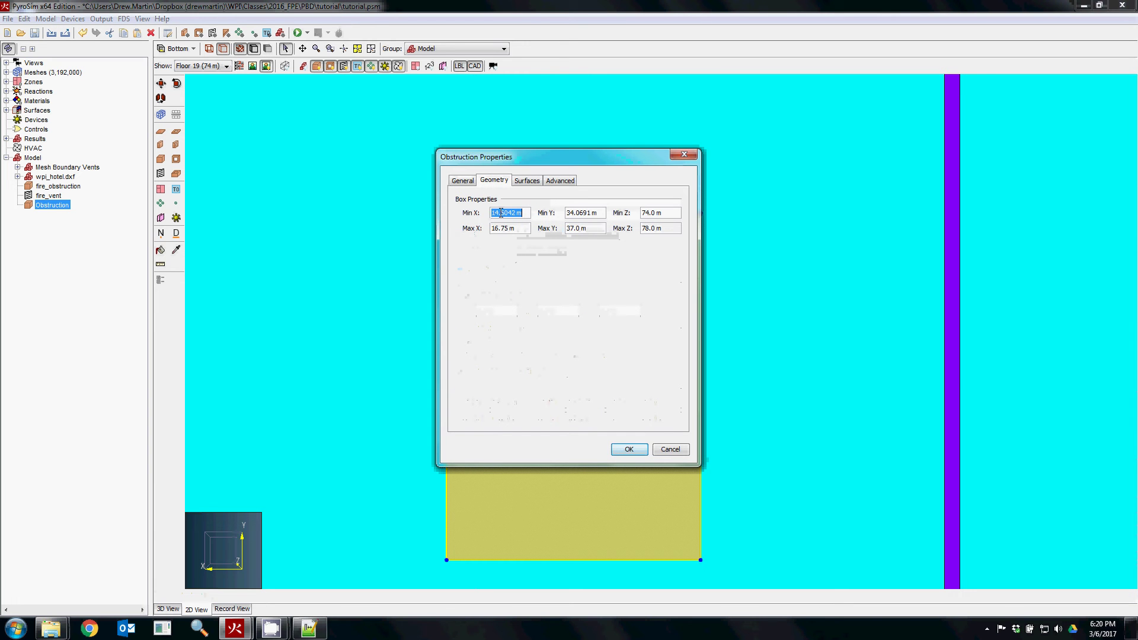
pyautogui.moveTo(500, 212); pyautogui.dragTo(519, 221)
pyautogui.write('0')
pyautogui.press('Tab')
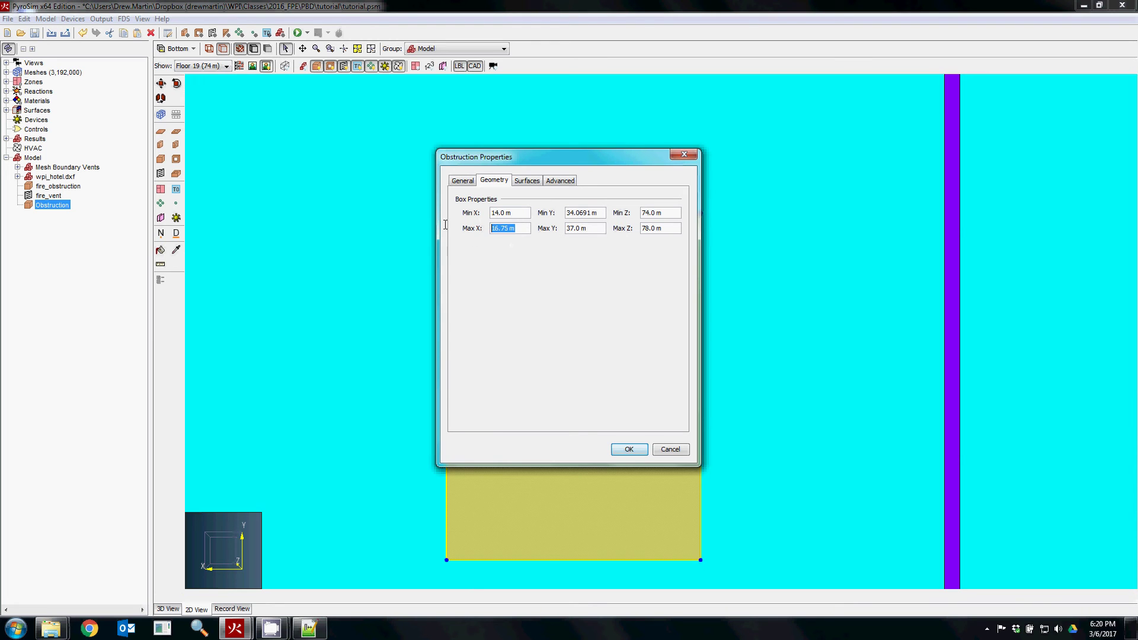
pyautogui.write('18')
pyautogui.press('Tab')
pyautogui.write('34')
pyautogui.press('Tab')
# Apply the obstruction bounds and centre the resized block in the view
pyautogui.click(635, 449)
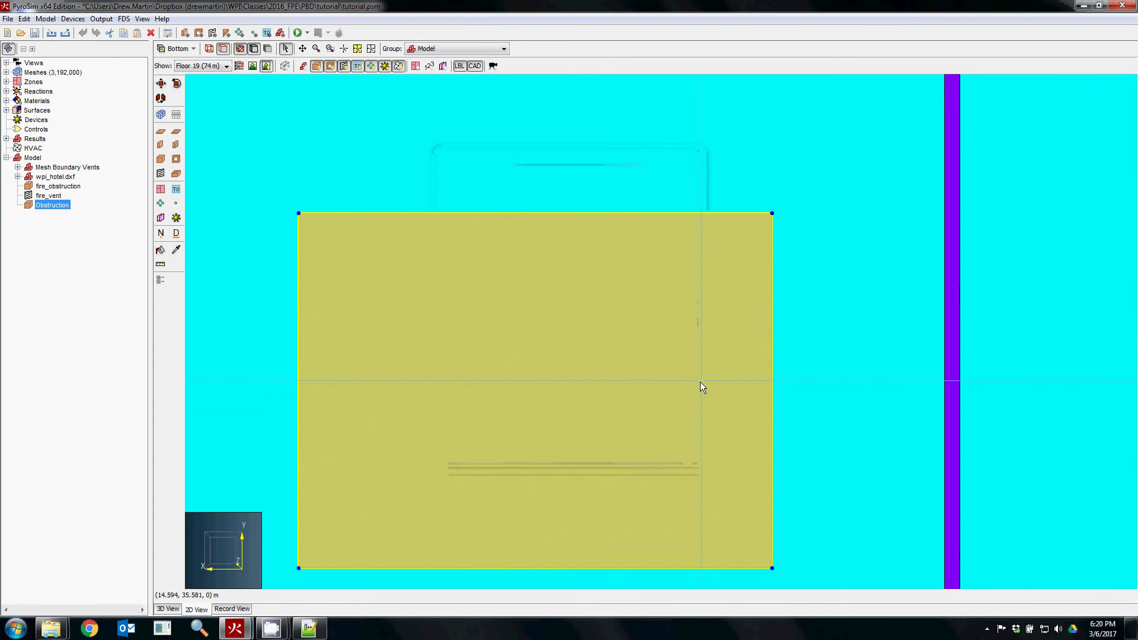
pyautogui.scroll(2, 700, 381)
pyautogui.scroll(-1, 666, 350)
pyautogui.scroll(-3, 620, 380)
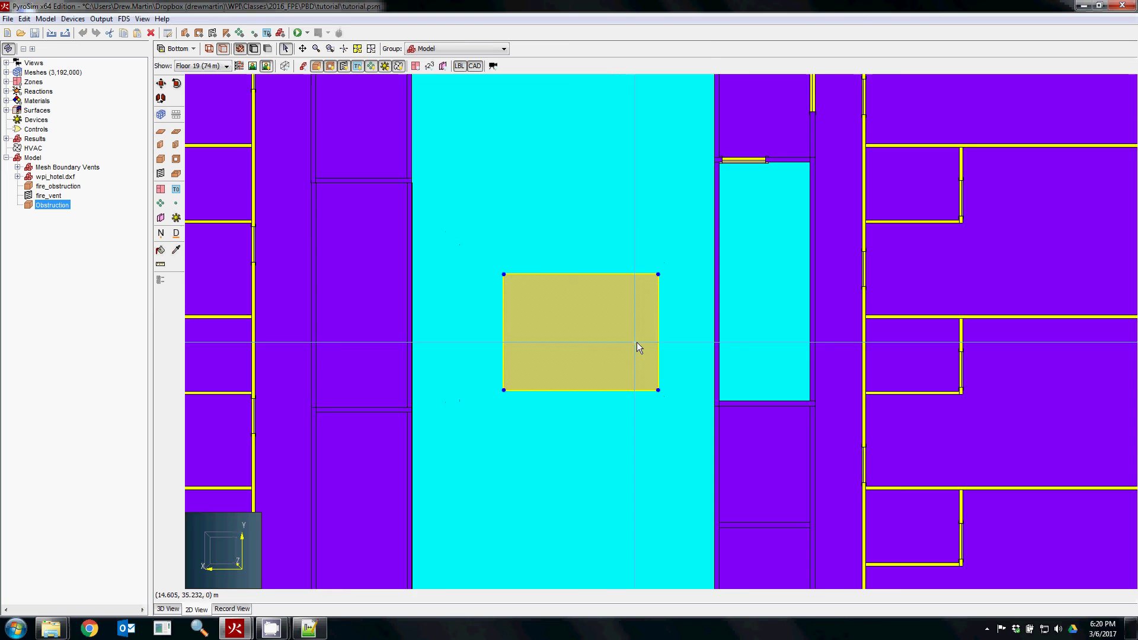
pyautogui.moveTo(636, 343); pyautogui.dragTo(598, 385, button='middle')
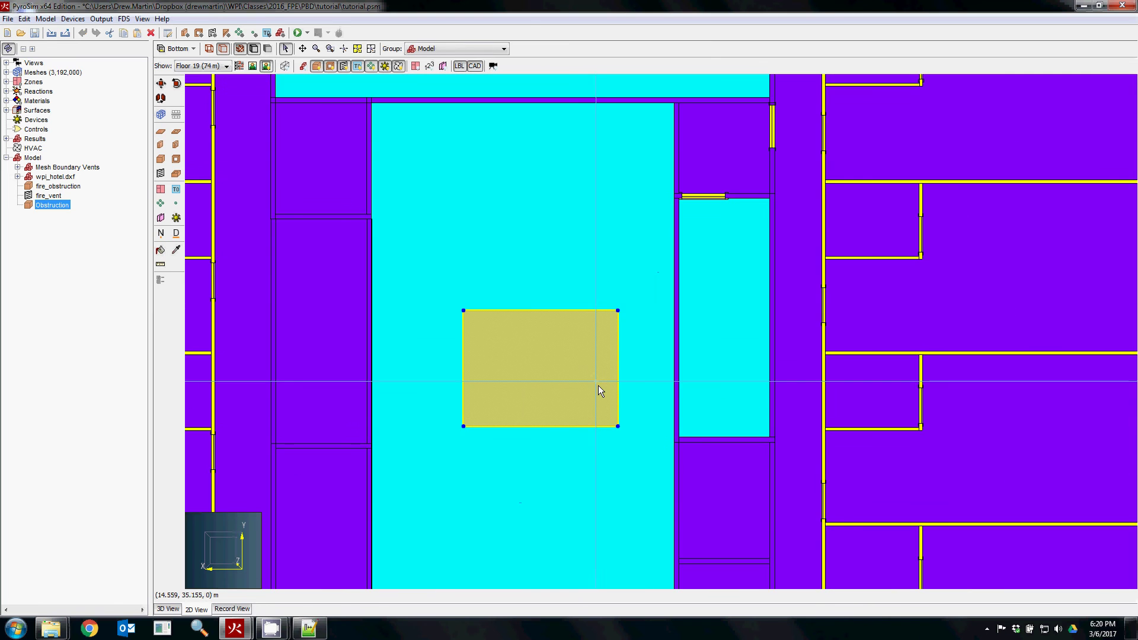
# Draw a vent over the yellow block at 74 m, leaving its surface INERT
pyautogui.click(160, 173)
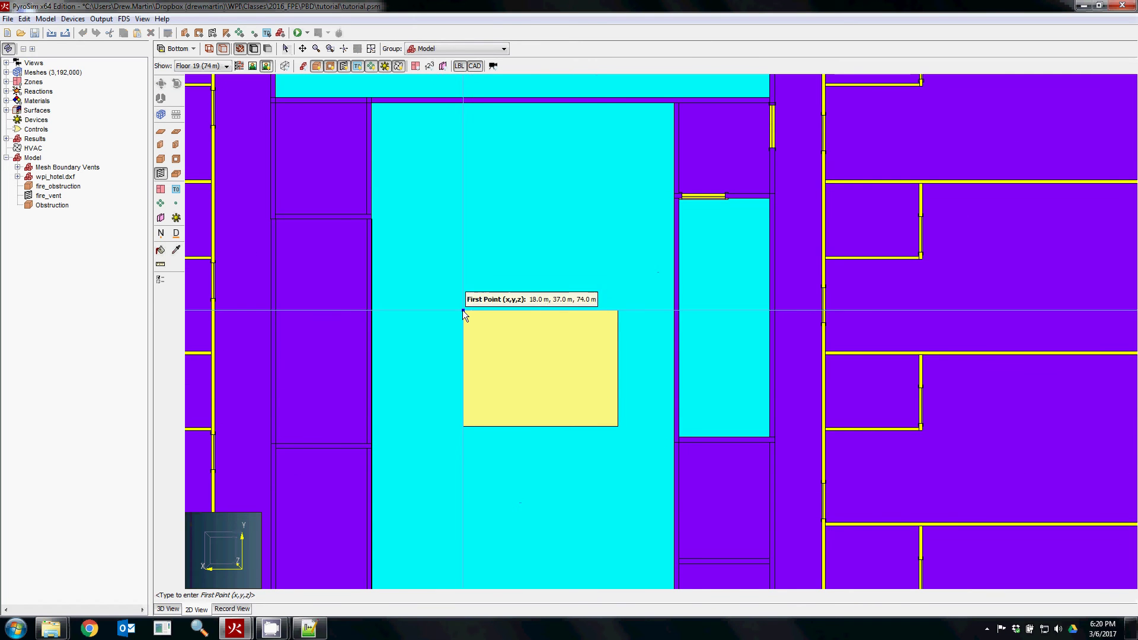
pyautogui.click(463, 310)
pyautogui.click(617, 425)
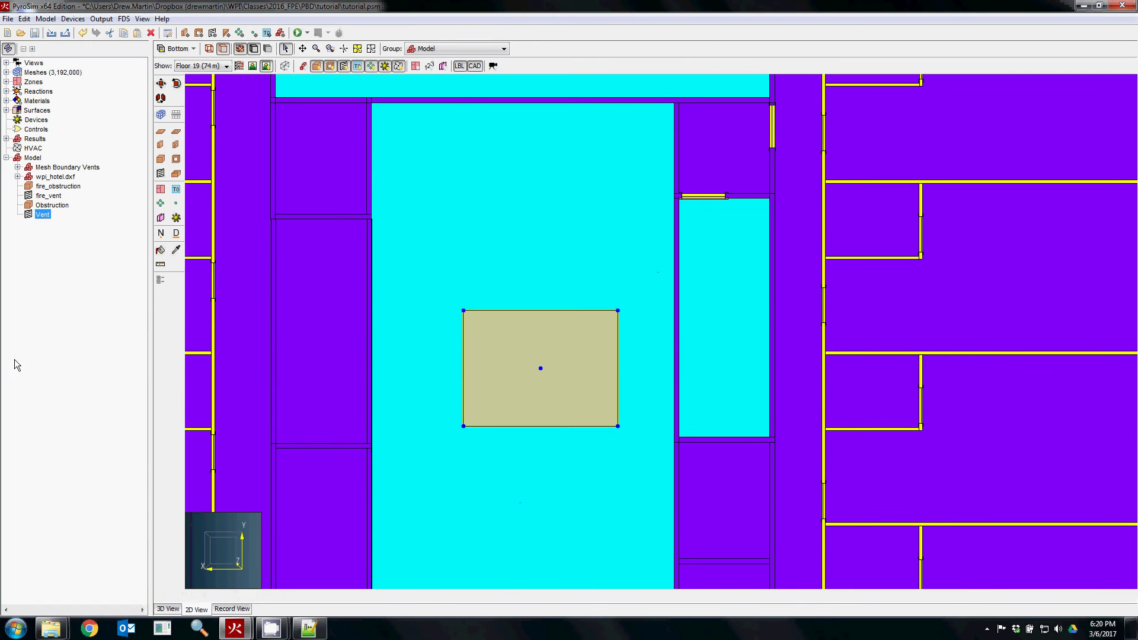
pyautogui.doubleClick(42, 216)
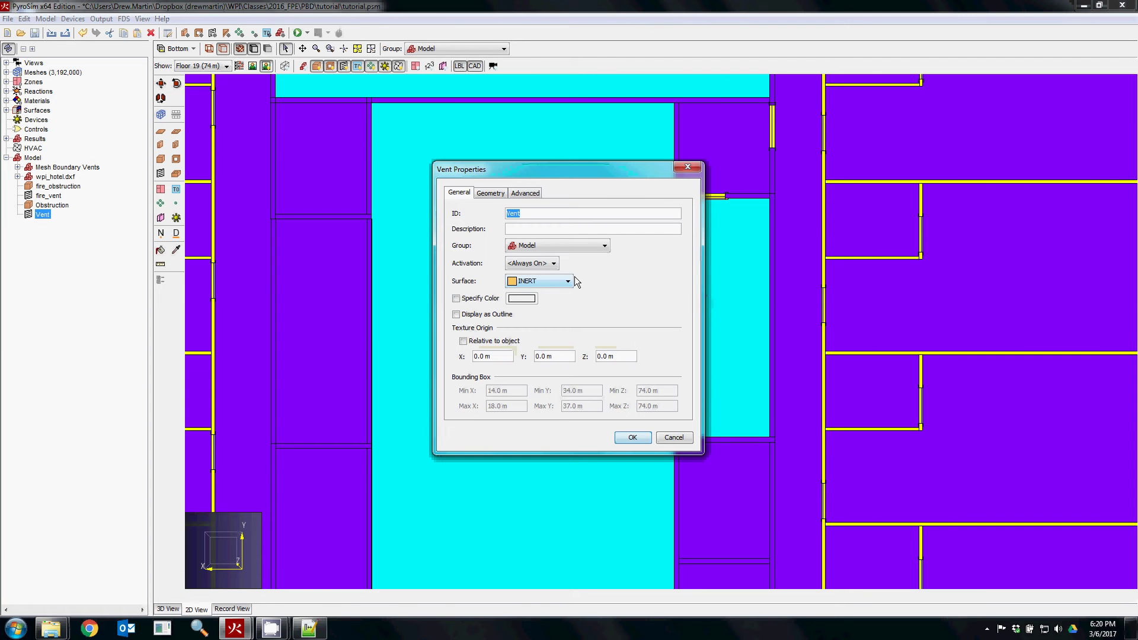
pyautogui.click(567, 281)
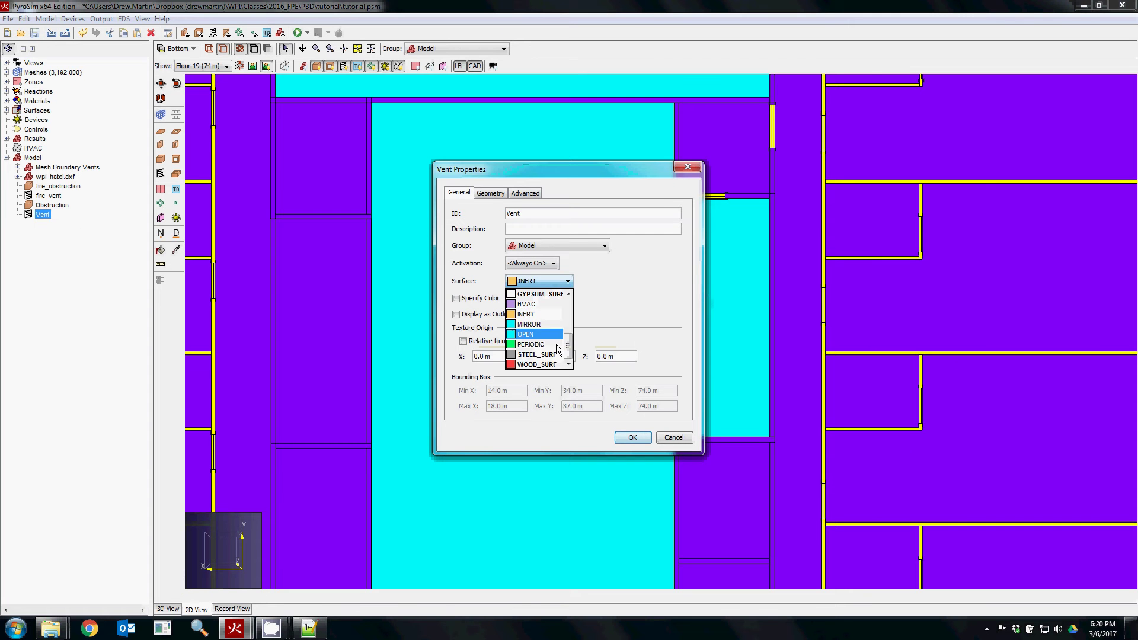
pyautogui.click(692, 446)
pyautogui.click(673, 438)
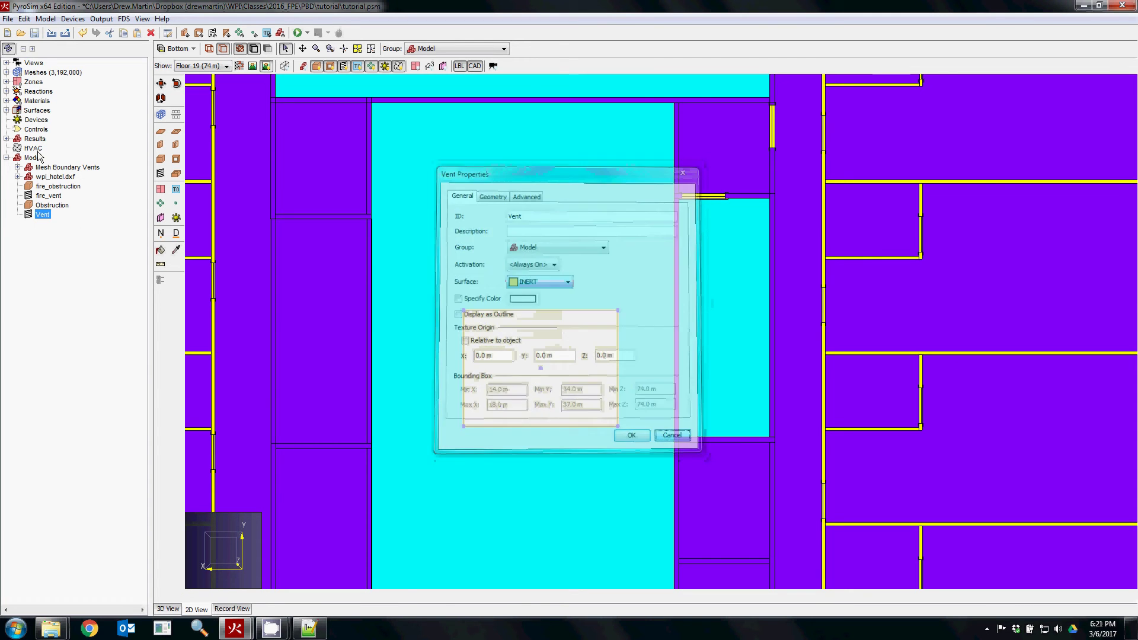
pyautogui.click(6, 111)
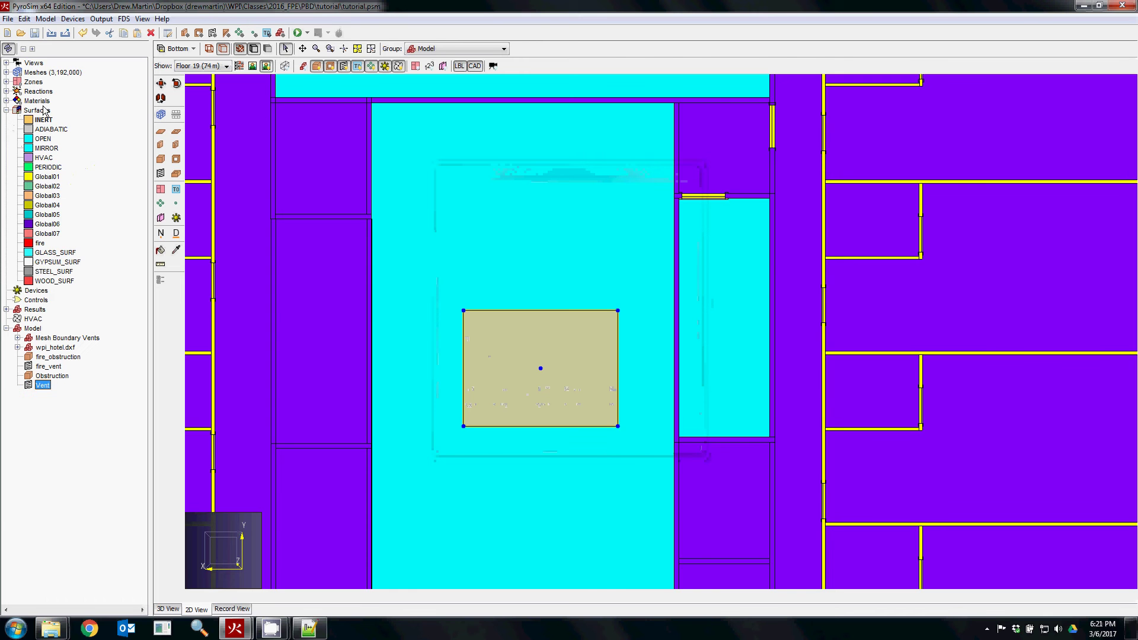
# Create a new Exhaust-type surface named exhaust
pyautogui.doubleClick(51, 130)
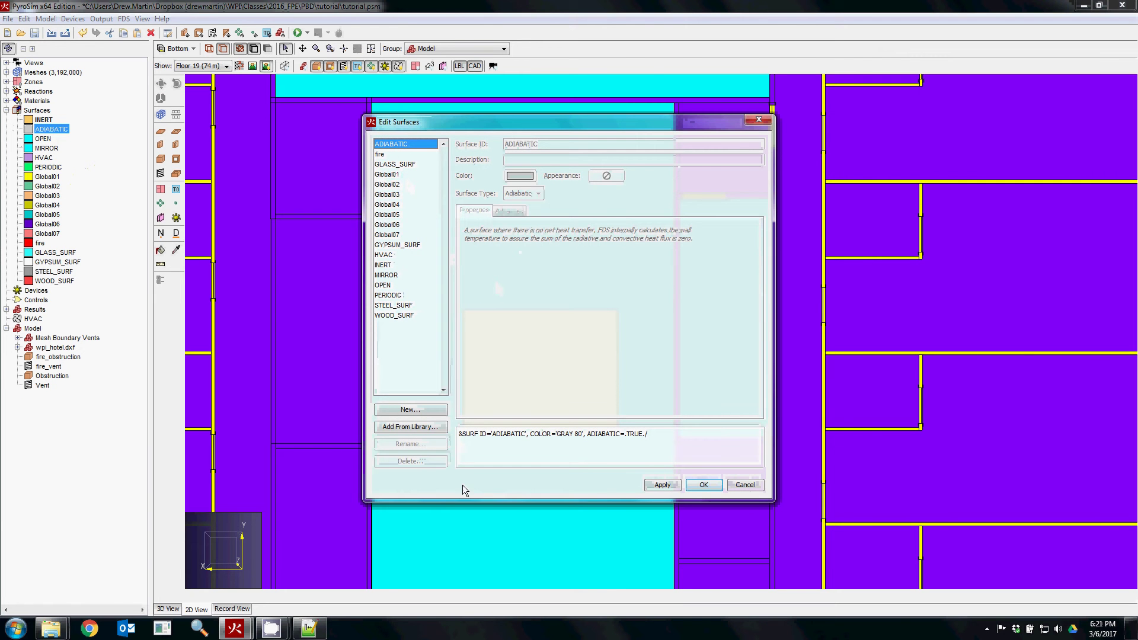
pyautogui.click(410, 410)
pyautogui.click(601, 300)
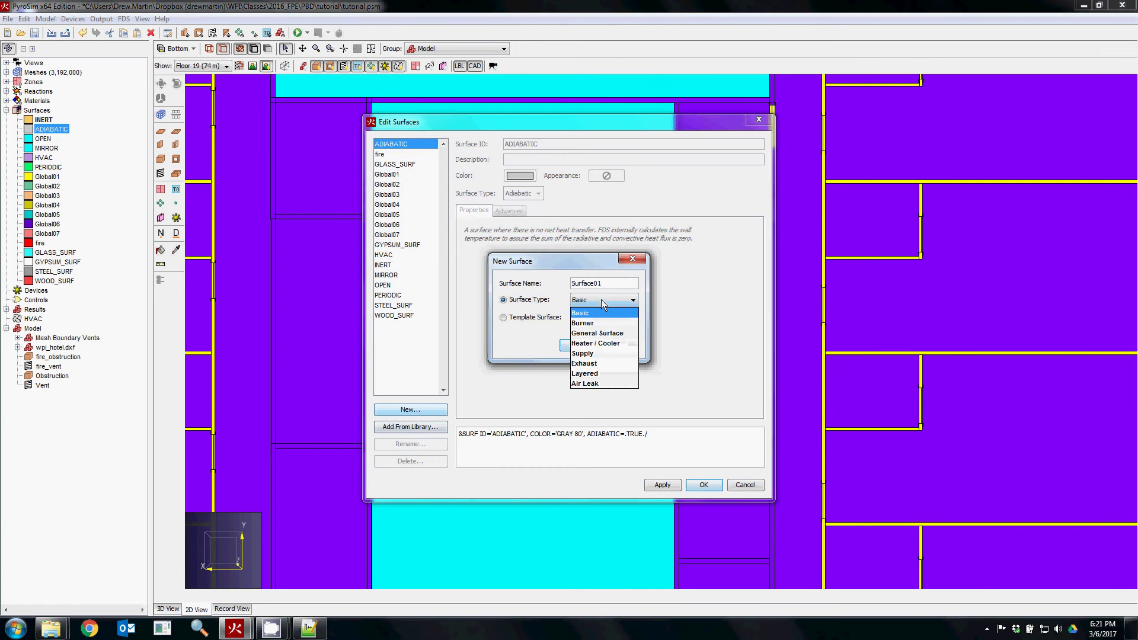
pyautogui.click(597, 362)
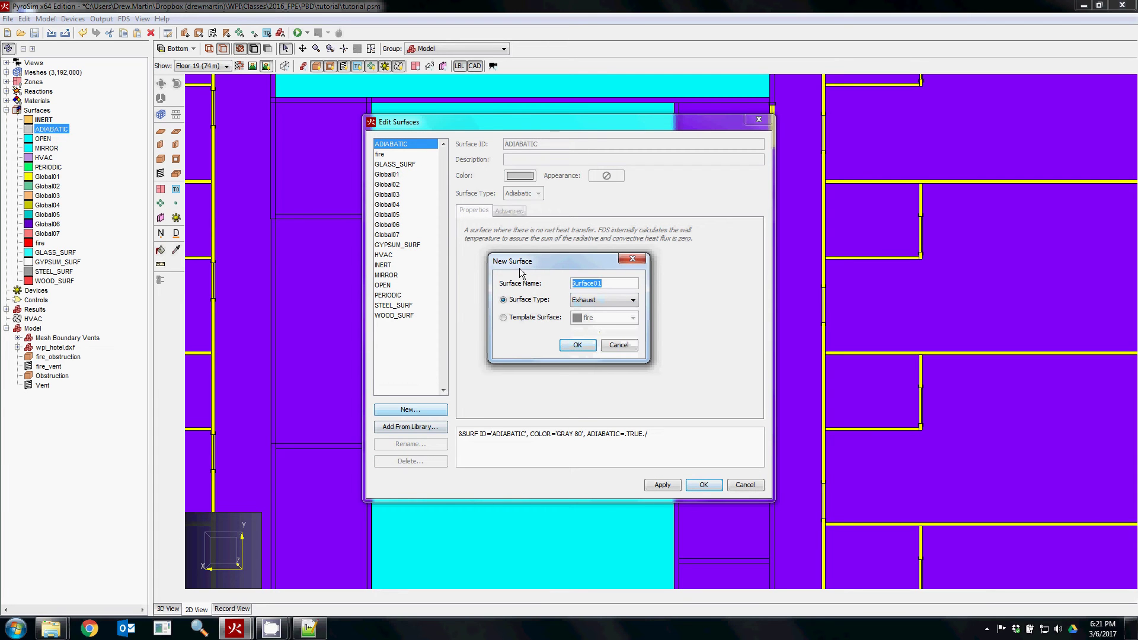
pyautogui.write('exhaust')
pyautogui.click(577, 345)
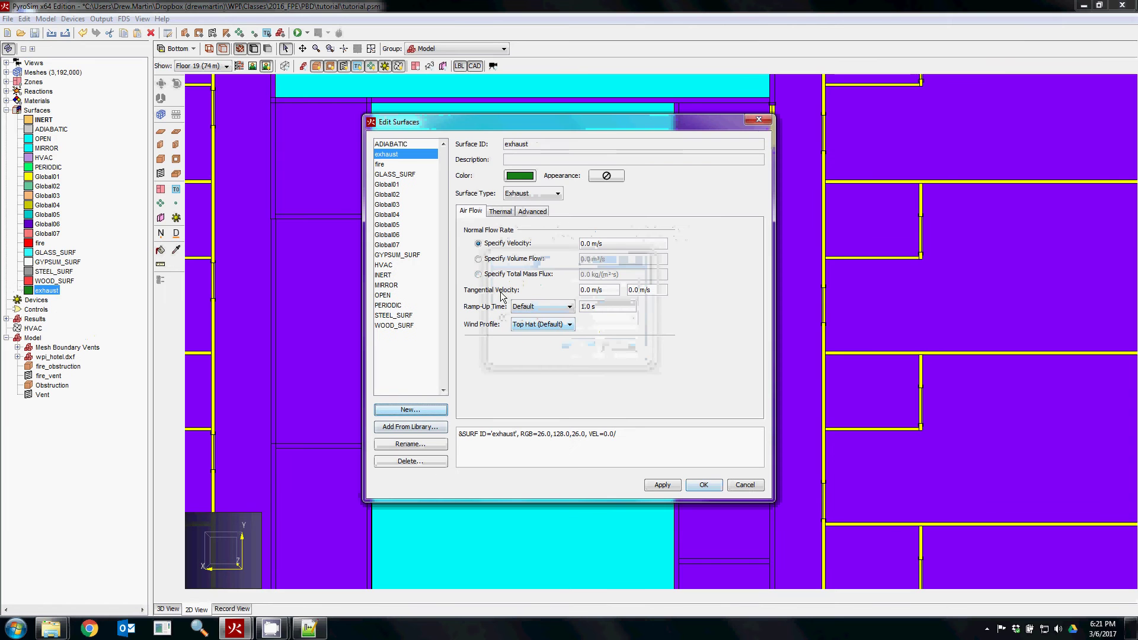
# Give the exhaust surface a 10.0 m³/s volume flow with a t² ramp-up over 60 s
pyautogui.click(536, 258)
pyautogui.click(629, 258)
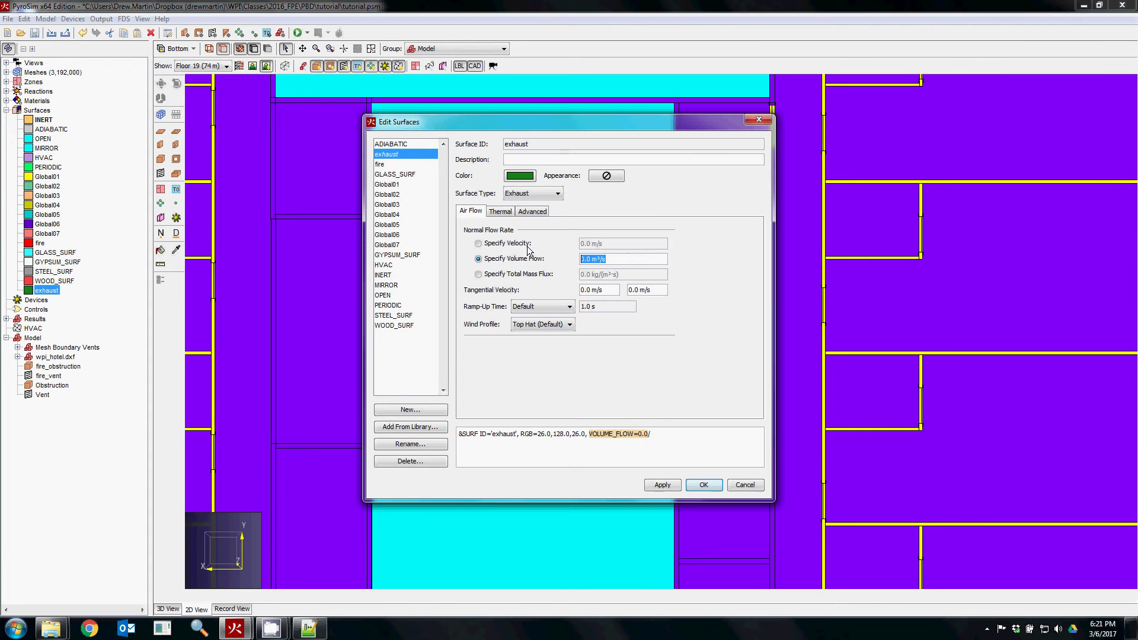
pyautogui.write('10')
pyautogui.press('Tab')
pyautogui.click(554, 311)
pyautogui.click(536, 330)
pyautogui.click(611, 307)
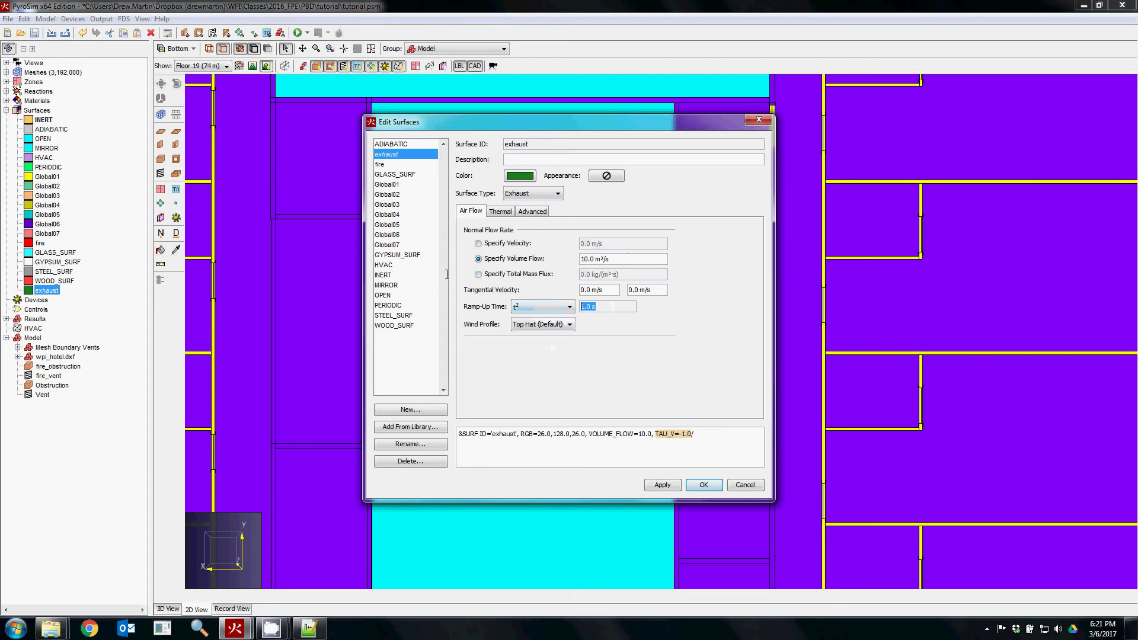
pyautogui.write('60')
pyautogui.press('Tab')
pyautogui.click(704, 485)
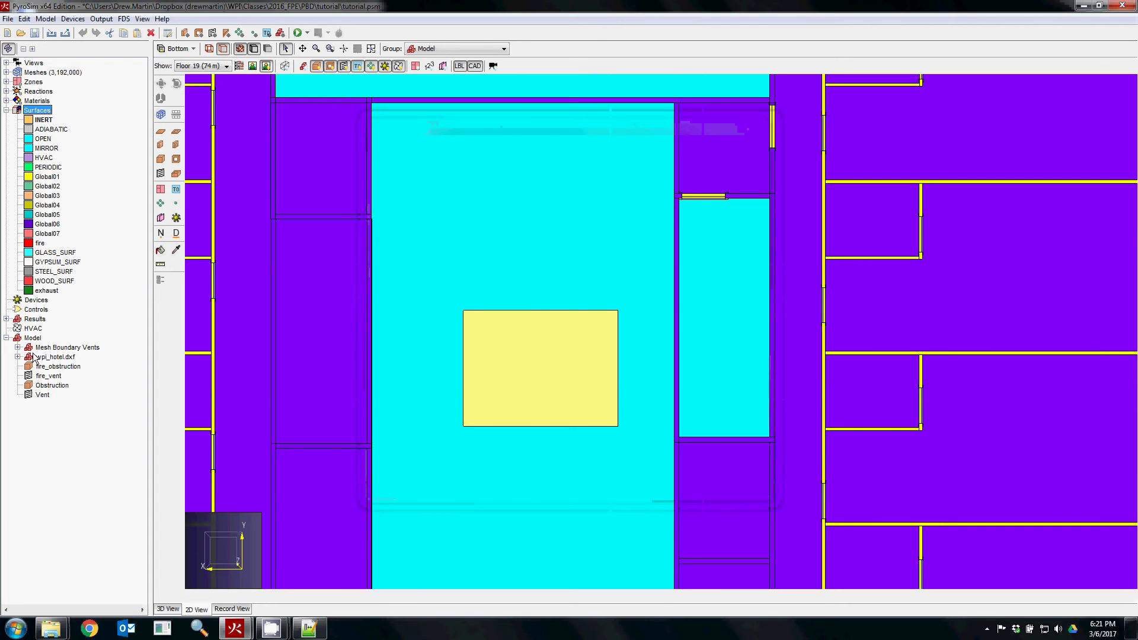
# Rename the Floor 19 vent to 'exhaust', give it the exhaust surface, and switch to 3D View
pyautogui.doubleClick(43, 395)
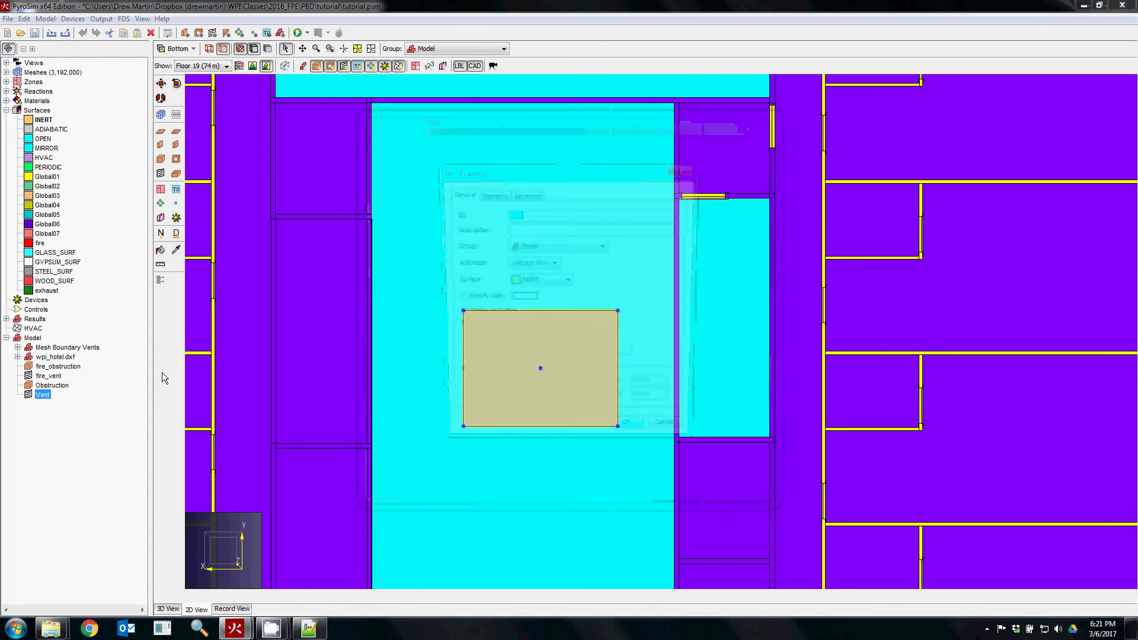
pyautogui.moveTo(508, 172); pyautogui.dragTo(803, 135)
pyautogui.write('exha')
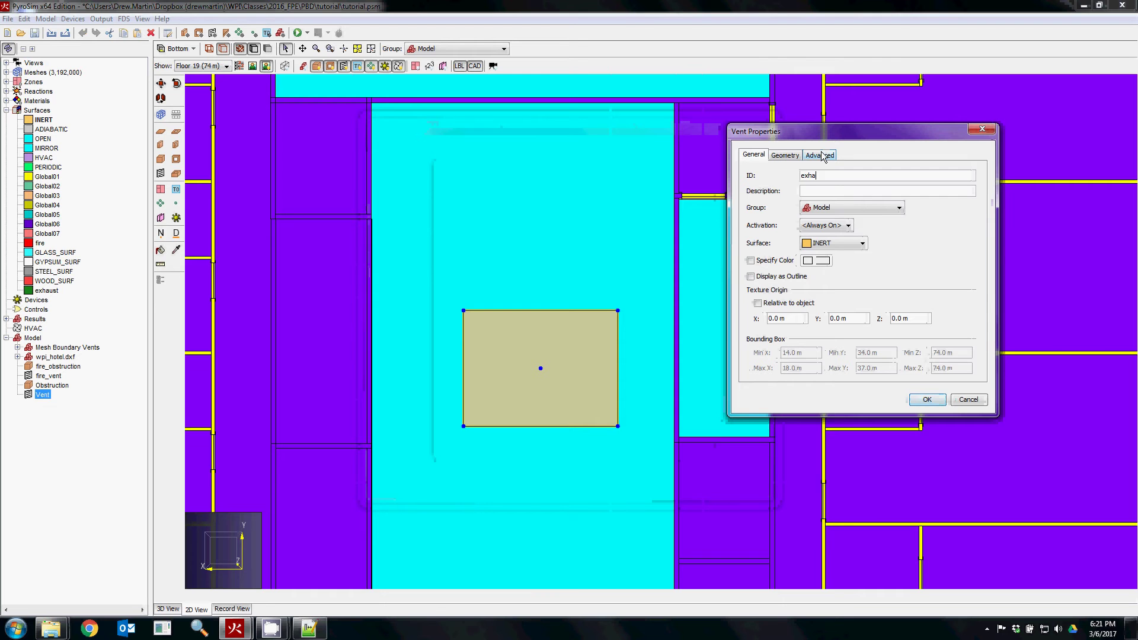
pyautogui.write('ust')
pyautogui.click(860, 244)
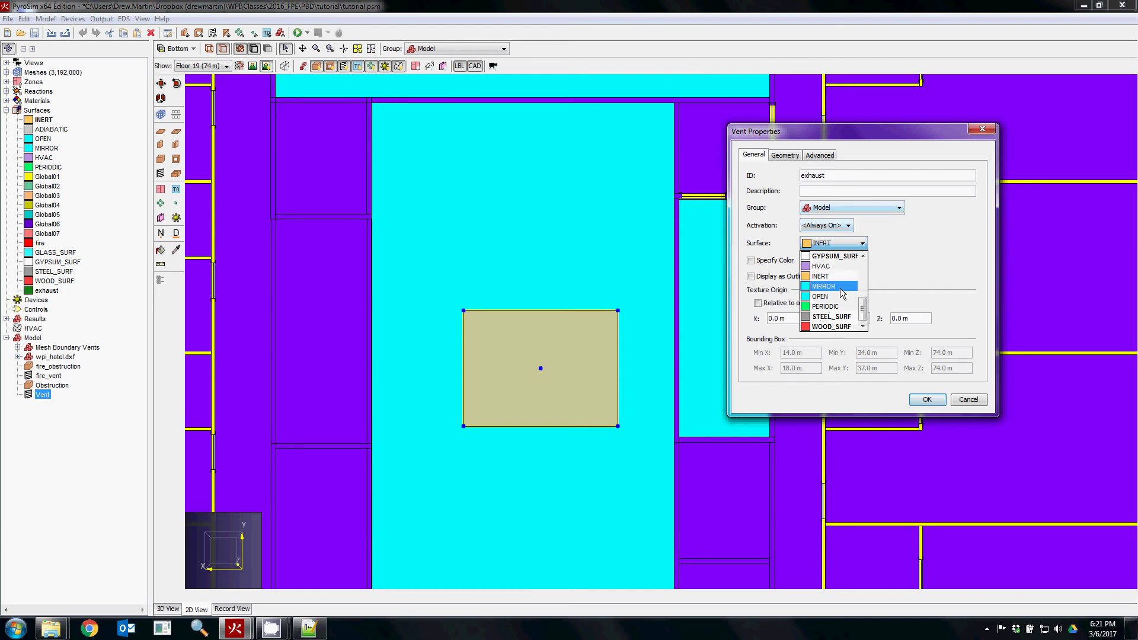
pyautogui.moveTo(860, 306); pyautogui.dragTo(863, 254)
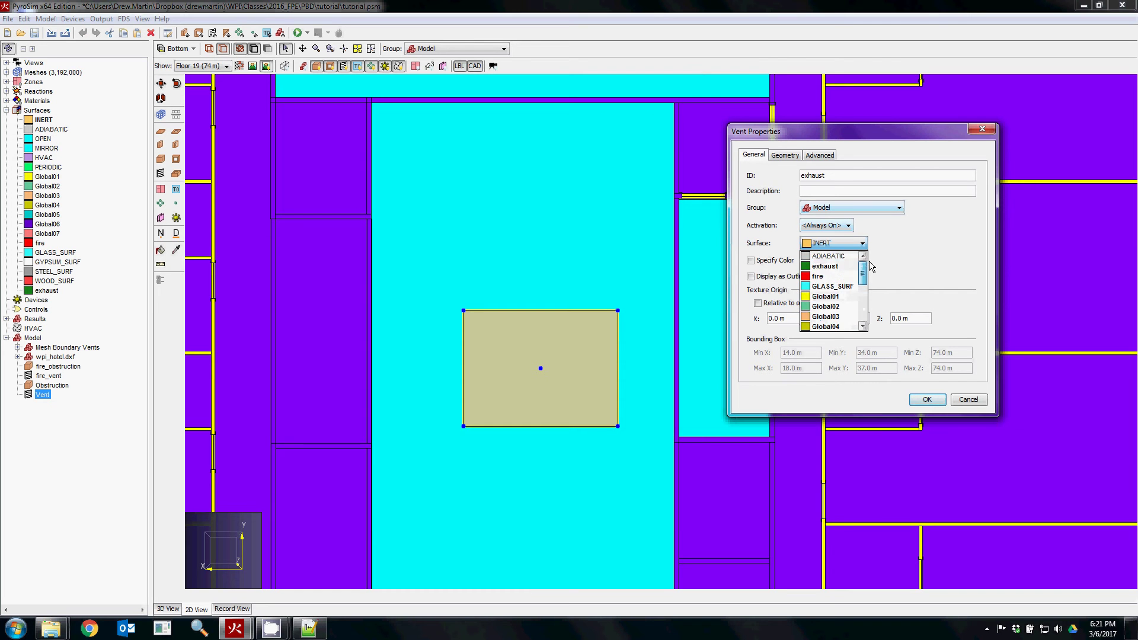
pyautogui.click(830, 266)
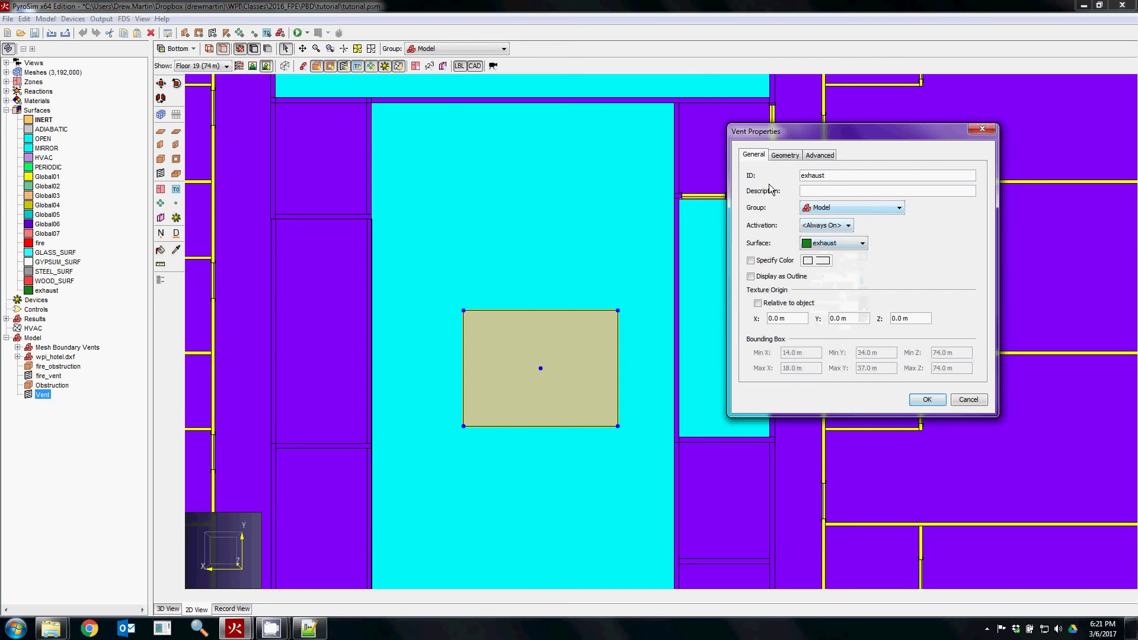
pyautogui.click(927, 399)
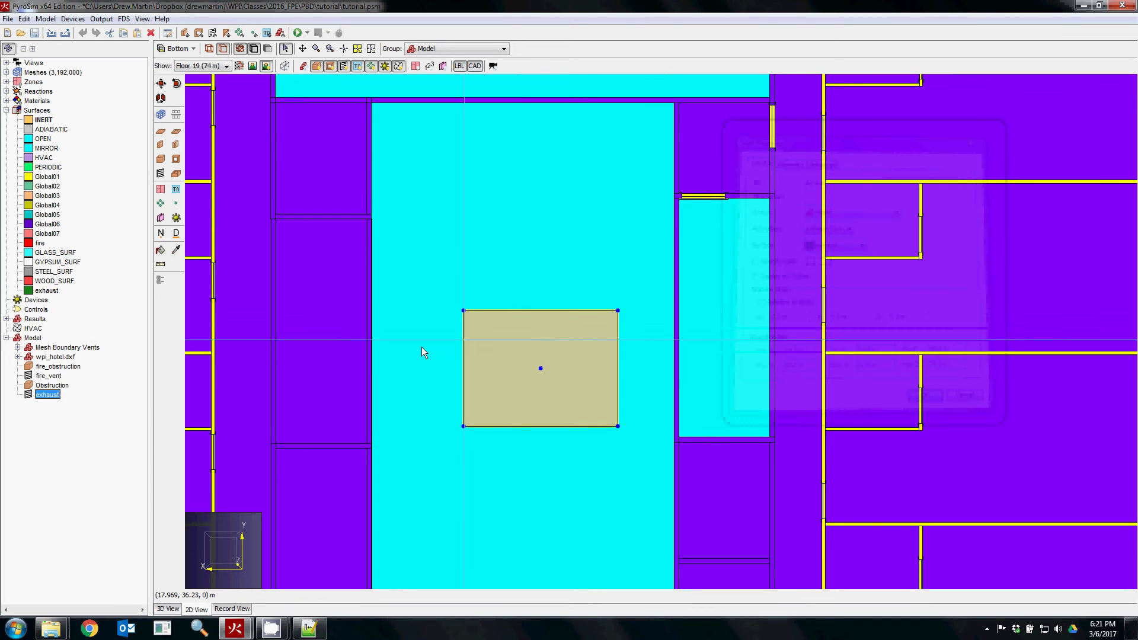
pyautogui.click(169, 609)
# Set the exhaust vent's normal direction to -Z so it faces downward
pyautogui.click(384, 49)
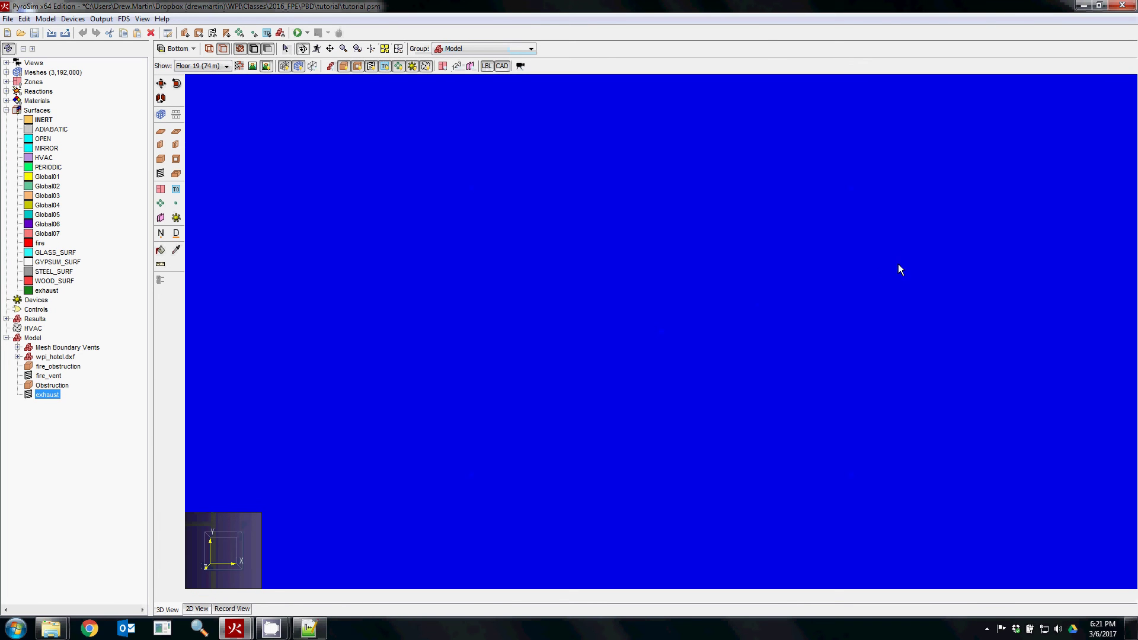
pyautogui.moveTo(593, 317); pyautogui.dragTo(664, 290)
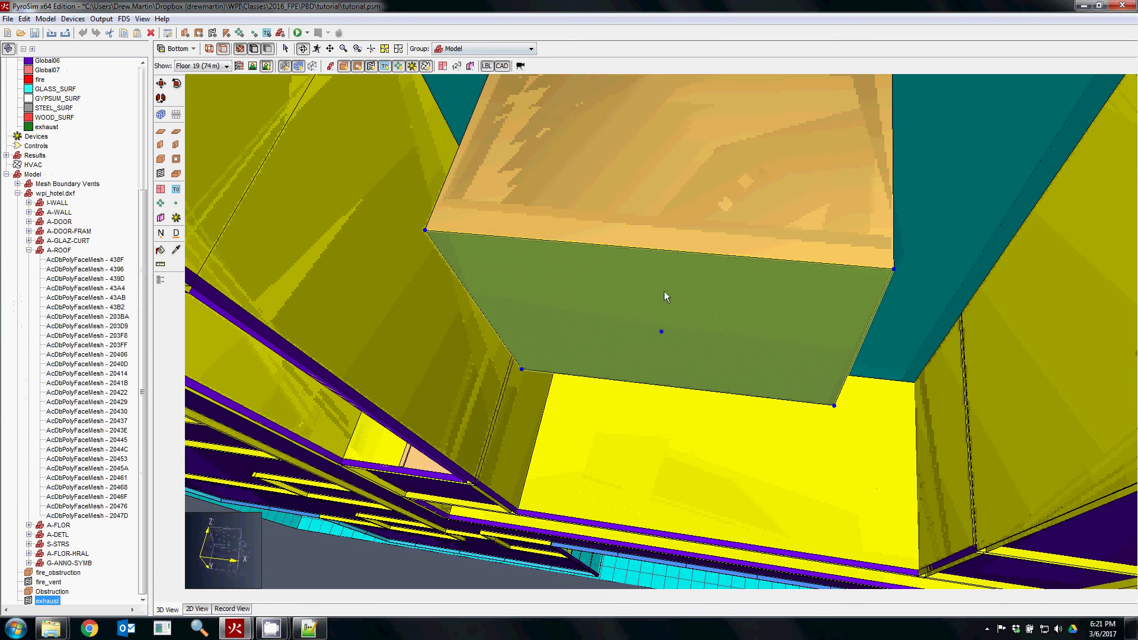
pyautogui.doubleClick(666, 285)
pyautogui.click(501, 193)
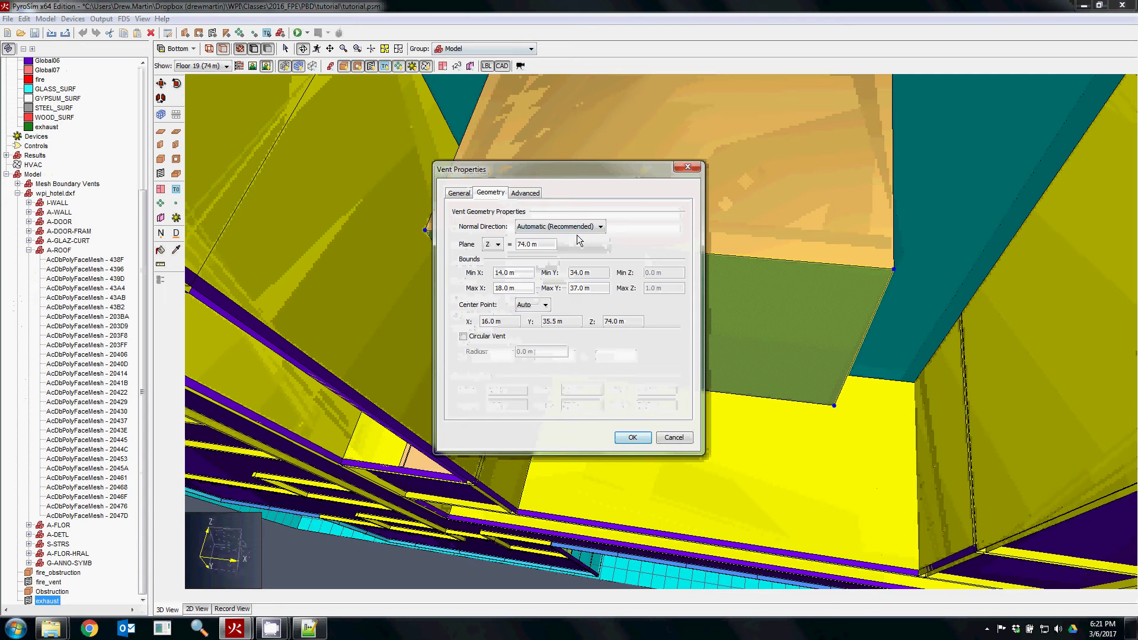
pyautogui.click(574, 226)
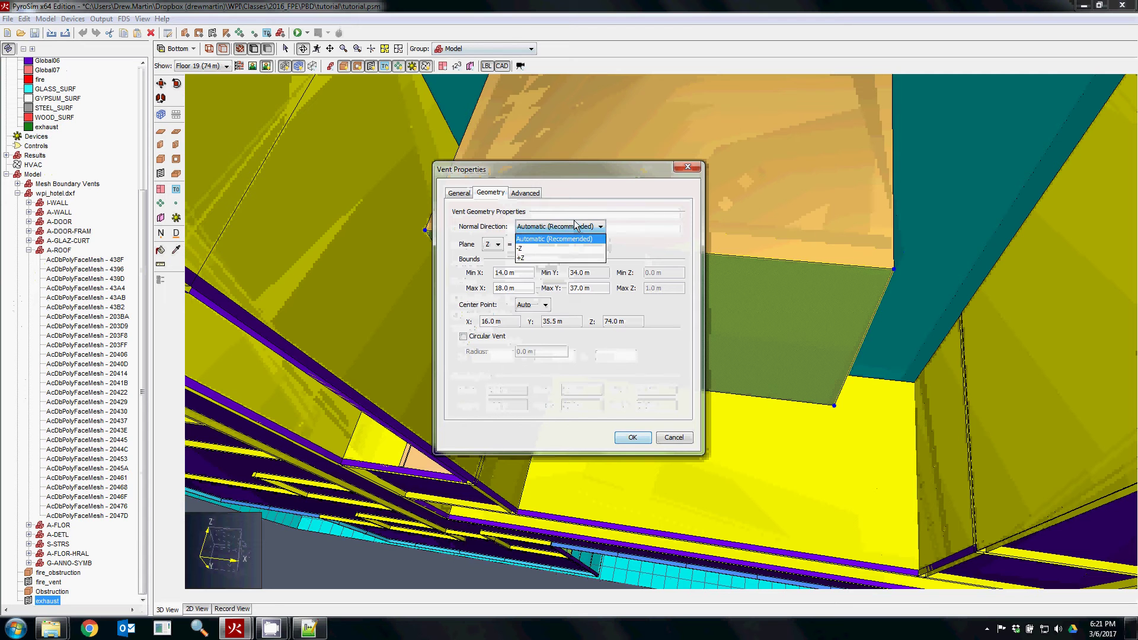
pyautogui.click(529, 249)
pyautogui.click(631, 437)
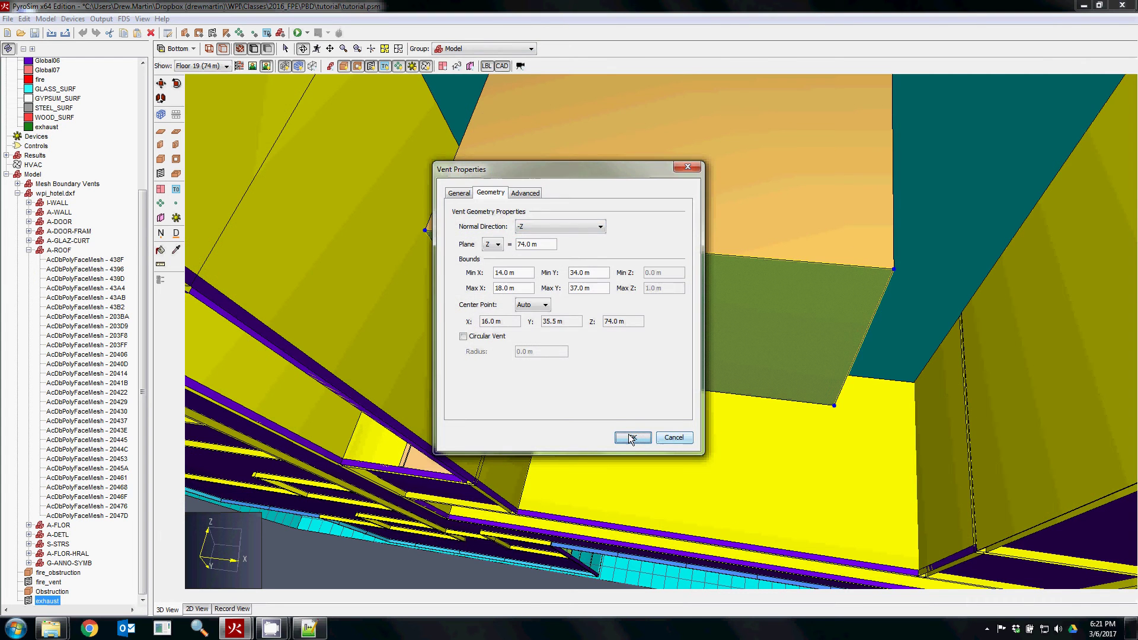
# Orbit around the deselected vent to inspect its green colour from below
pyautogui.moveTo(632, 437); pyautogui.dragTo(712, 279)
pyautogui.click(686, 582)
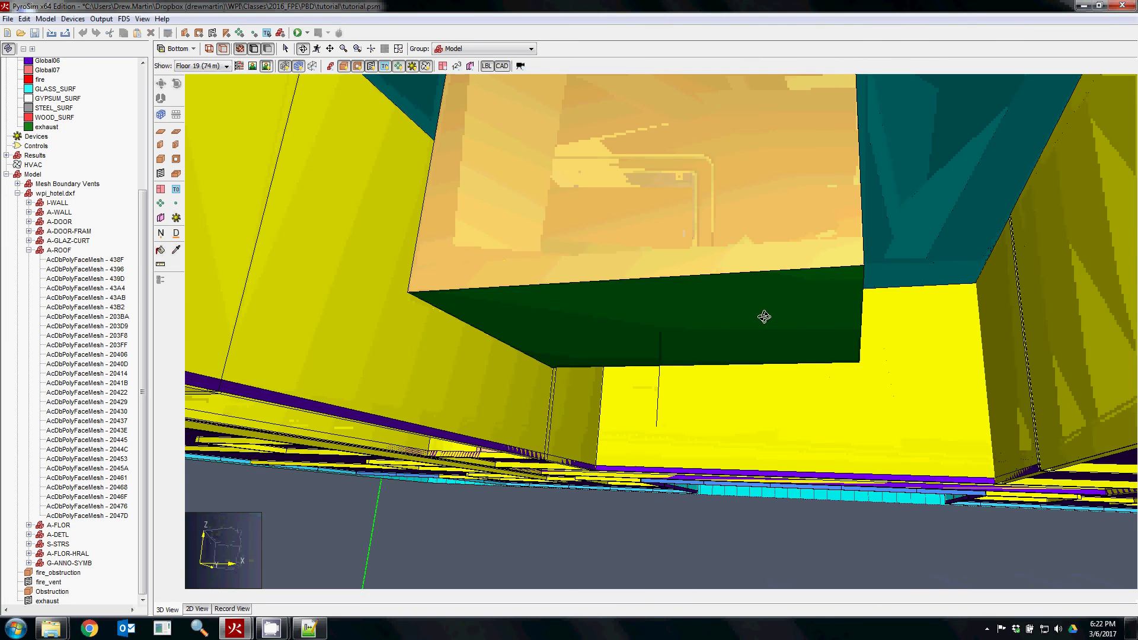
pyautogui.moveTo(764, 317); pyautogui.dragTo(794, 310)
pyautogui.moveTo(711, 284); pyautogui.dragTo(749, 261)
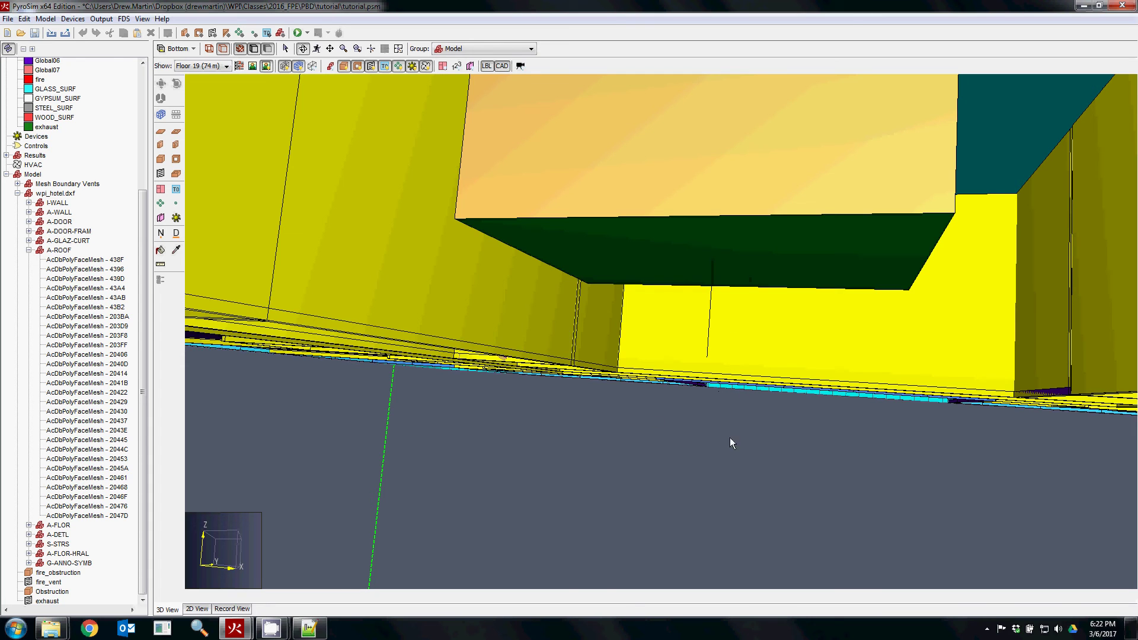
# Check the exhaust vent's geometry, leaving its normal direction at +Z
pyautogui.doubleClick(631, 248)
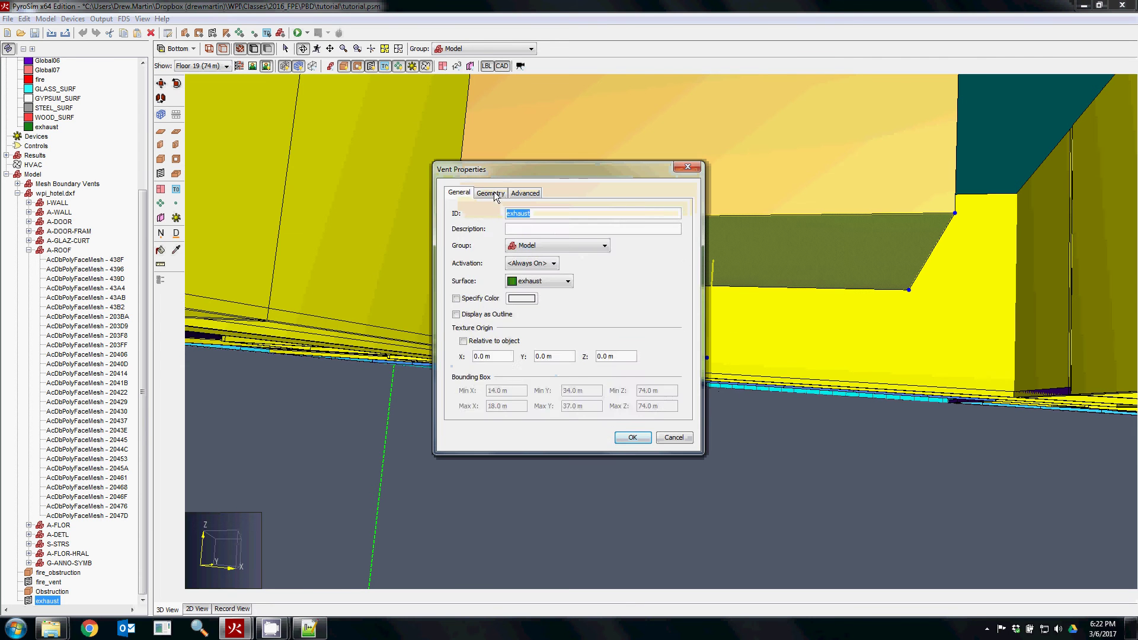
pyautogui.click(491, 192)
pyautogui.click(519, 228)
pyautogui.click(533, 237)
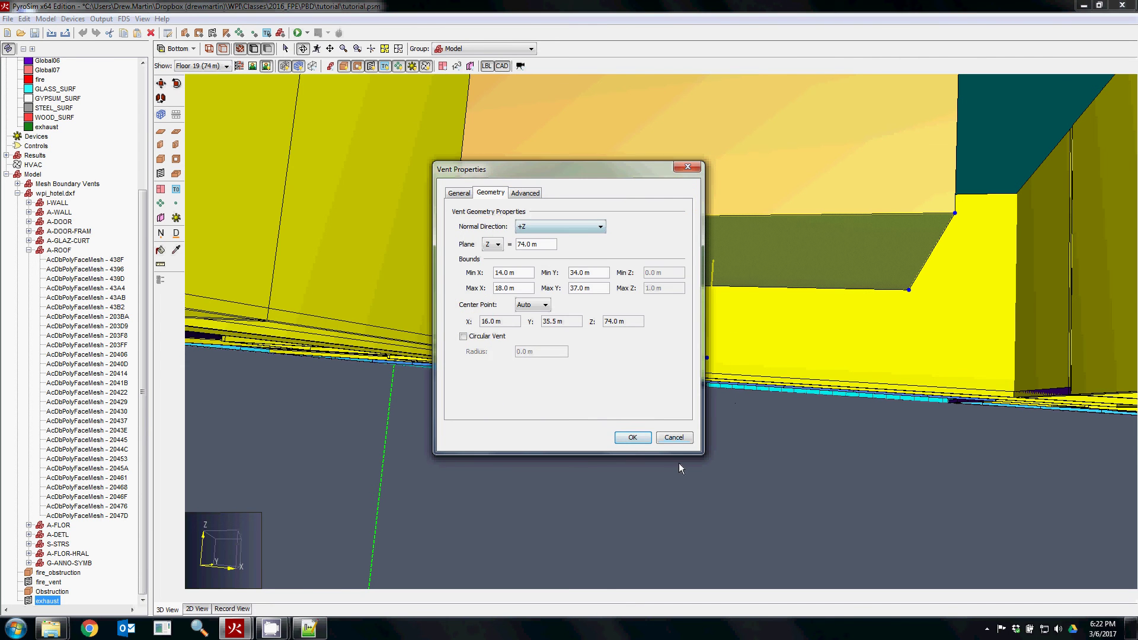
pyautogui.click(632, 438)
pyautogui.moveTo(633, 442); pyautogui.dragTo(780, 250)
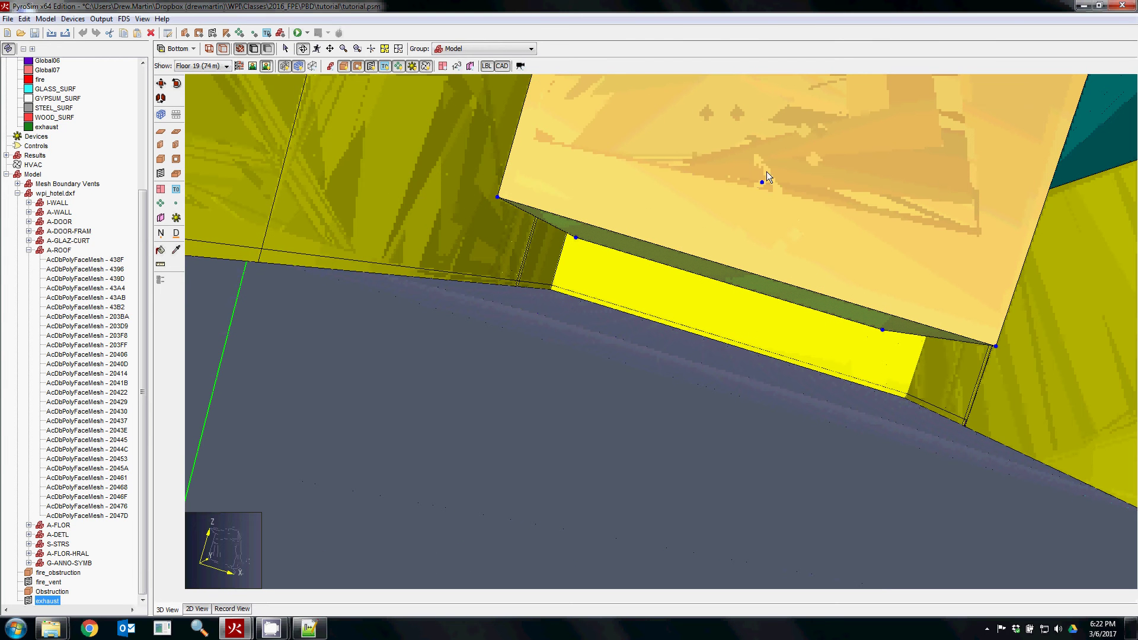
# Inspect the exhaust surface settings and the box obstruction's properties beneath the vent
pyautogui.doubleClick(46, 127)
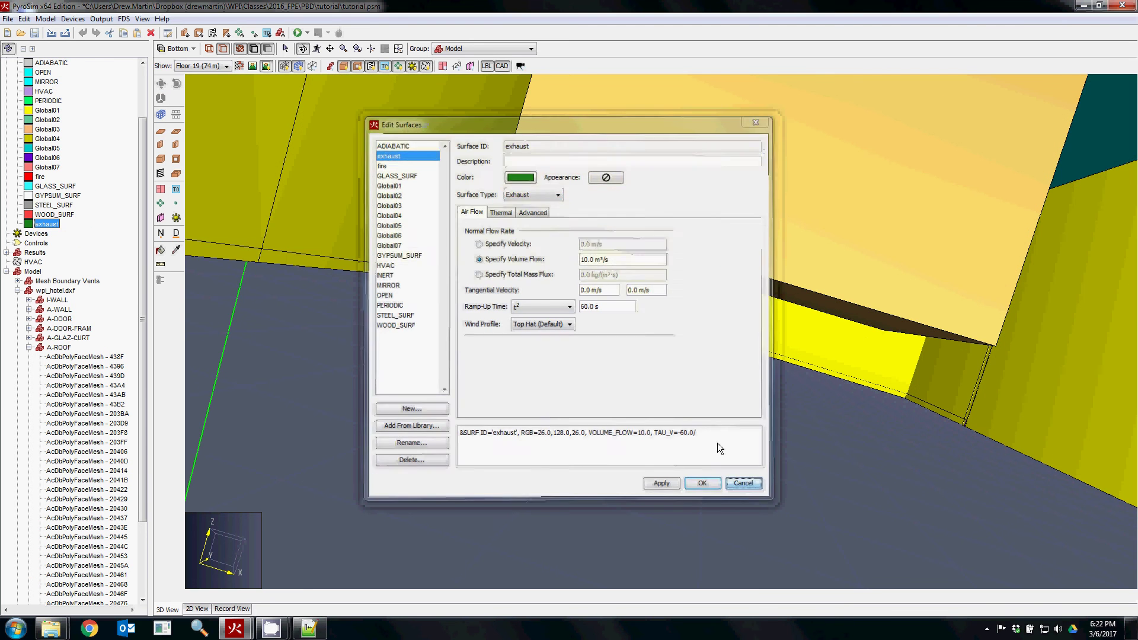
pyautogui.press('Return')
pyautogui.scroll(5, 669, 211)
pyautogui.click(674, 214)
pyautogui.doubleClick(674, 214)
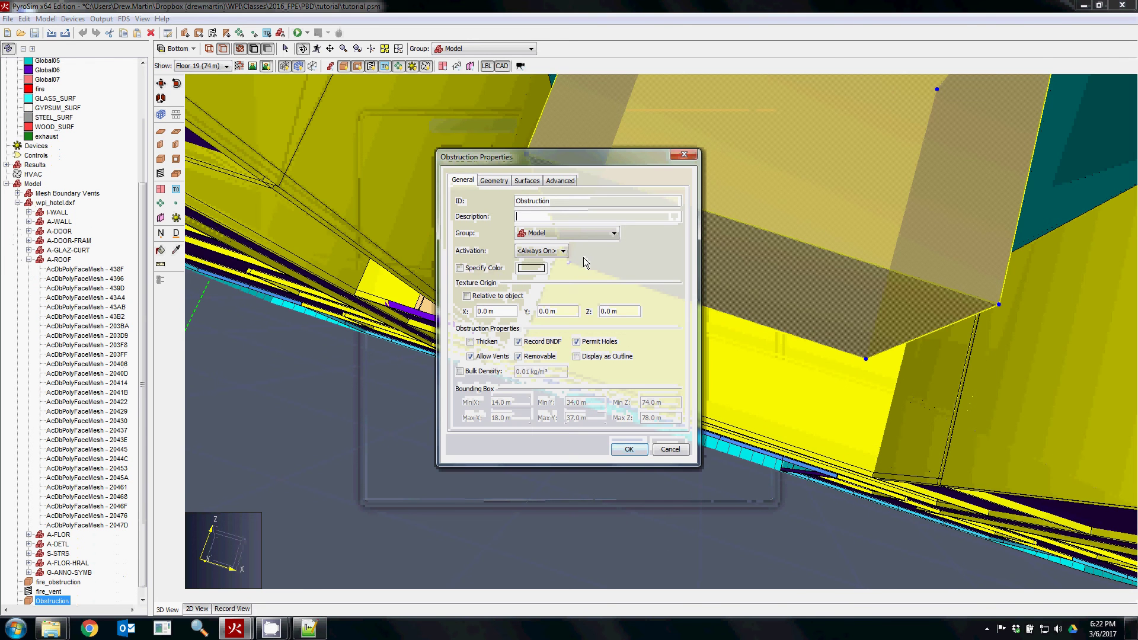
pyautogui.click(671, 450)
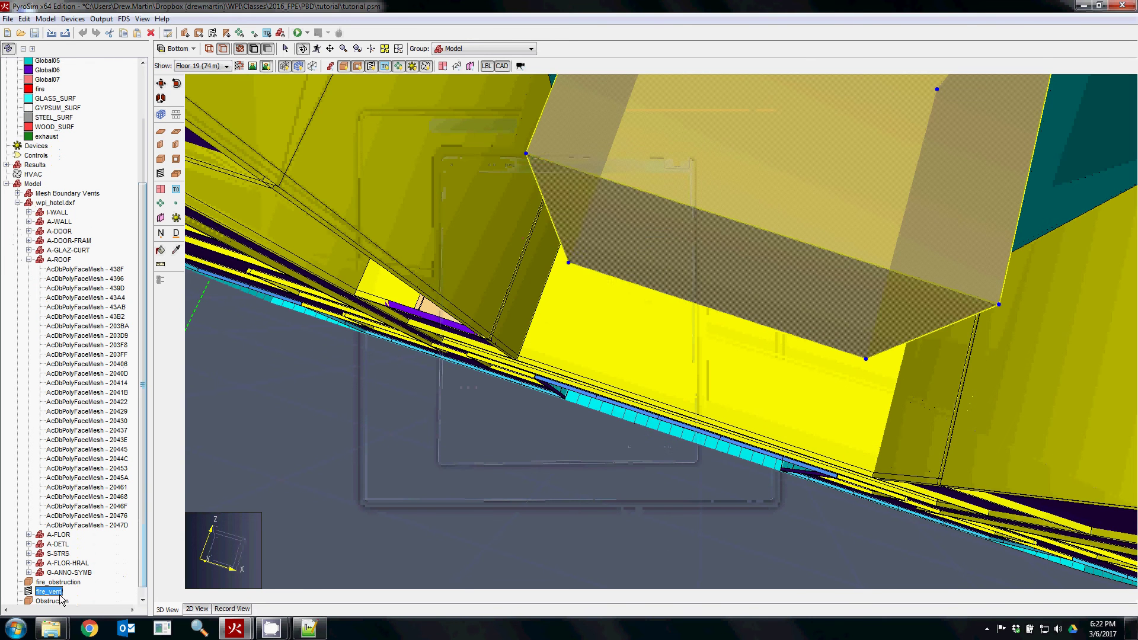
# Change the exhaust vent's normal direction to -Z, facing downward
pyautogui.doubleClick(700, 331)
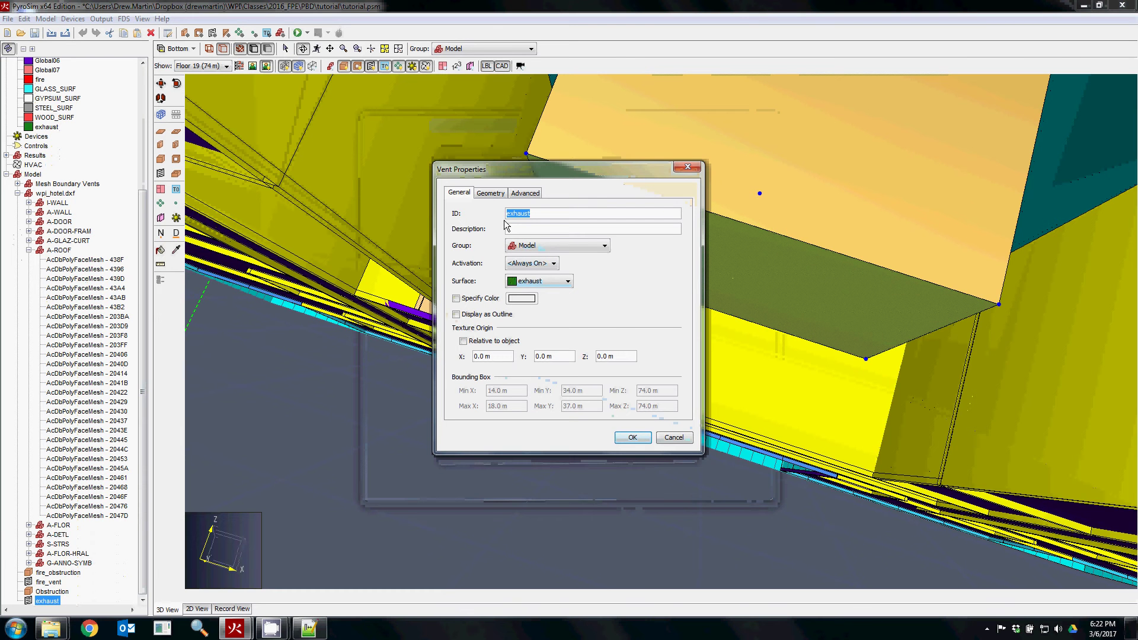
pyautogui.click(500, 194)
pyautogui.click(552, 226)
pyautogui.click(551, 246)
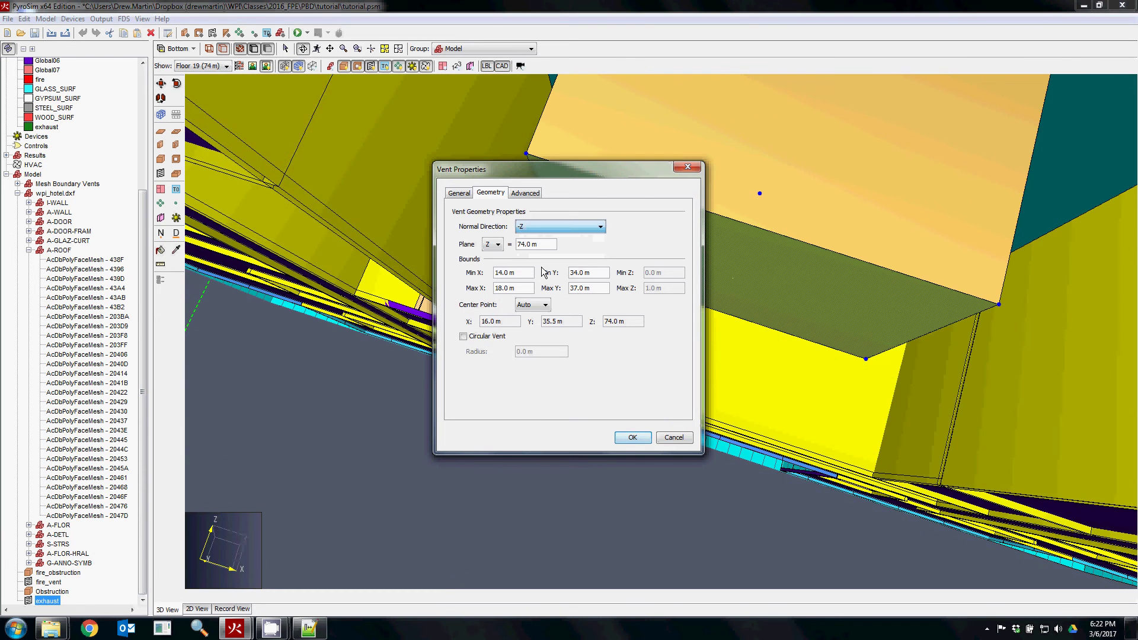
pyautogui.click(633, 436)
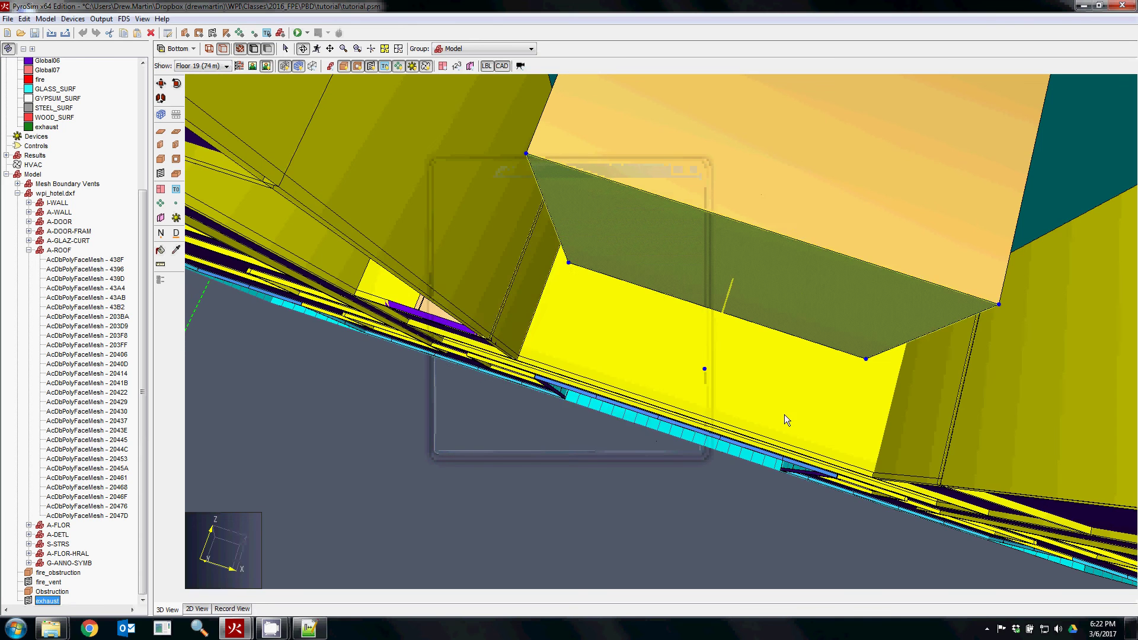
pyautogui.moveTo(784, 414); pyautogui.dragTo(798, 446)
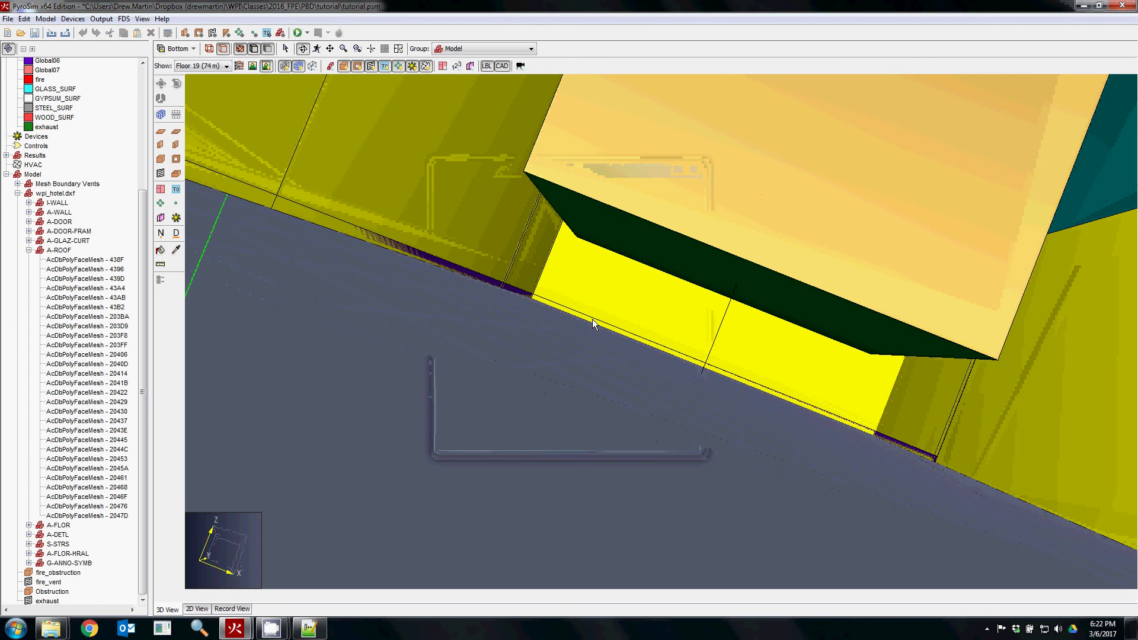
# Look up at the green vent under the box, then open the Output menu
pyautogui.moveTo(593, 323); pyautogui.dragTo(815, 275)
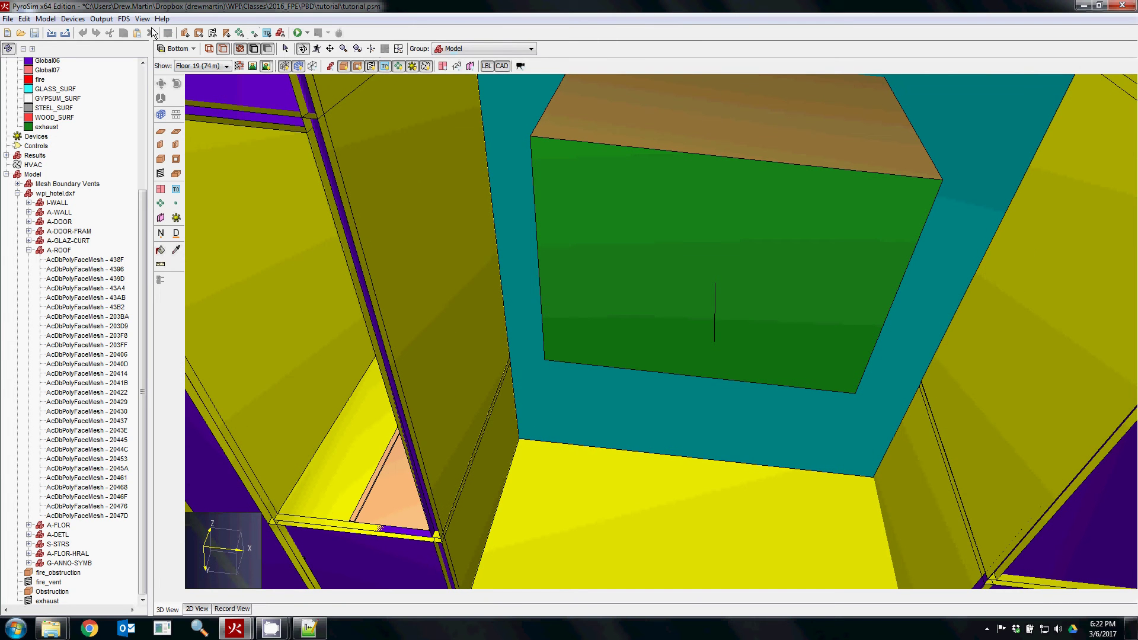
pyautogui.click(101, 19)
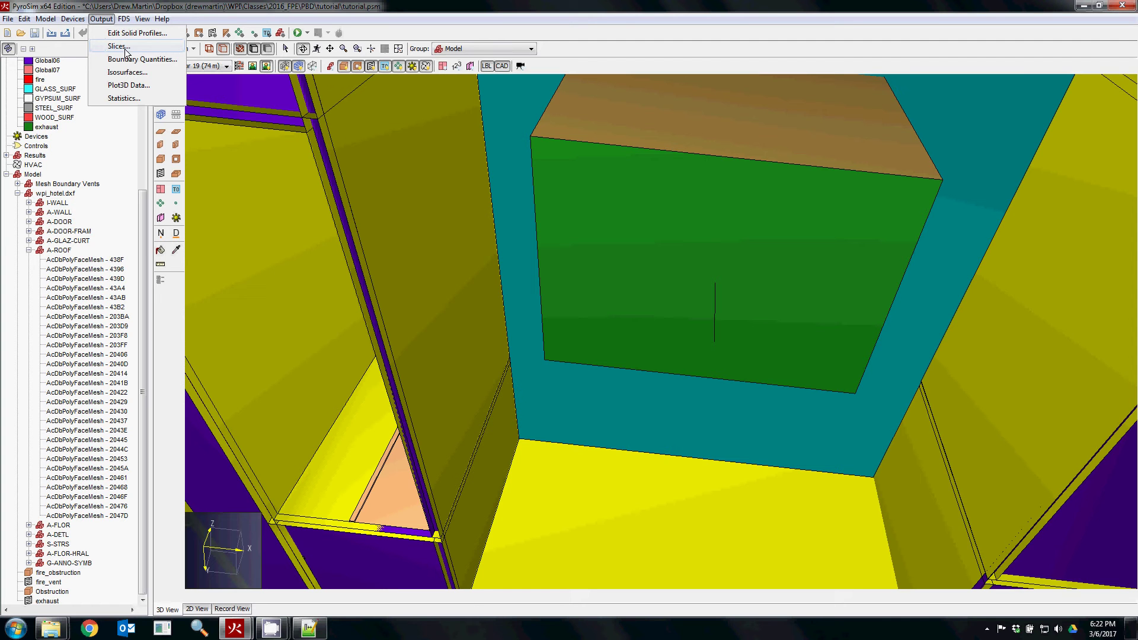
# Show all floors of the hotel, zoomed to extents from a front view
pyautogui.press('Escape')
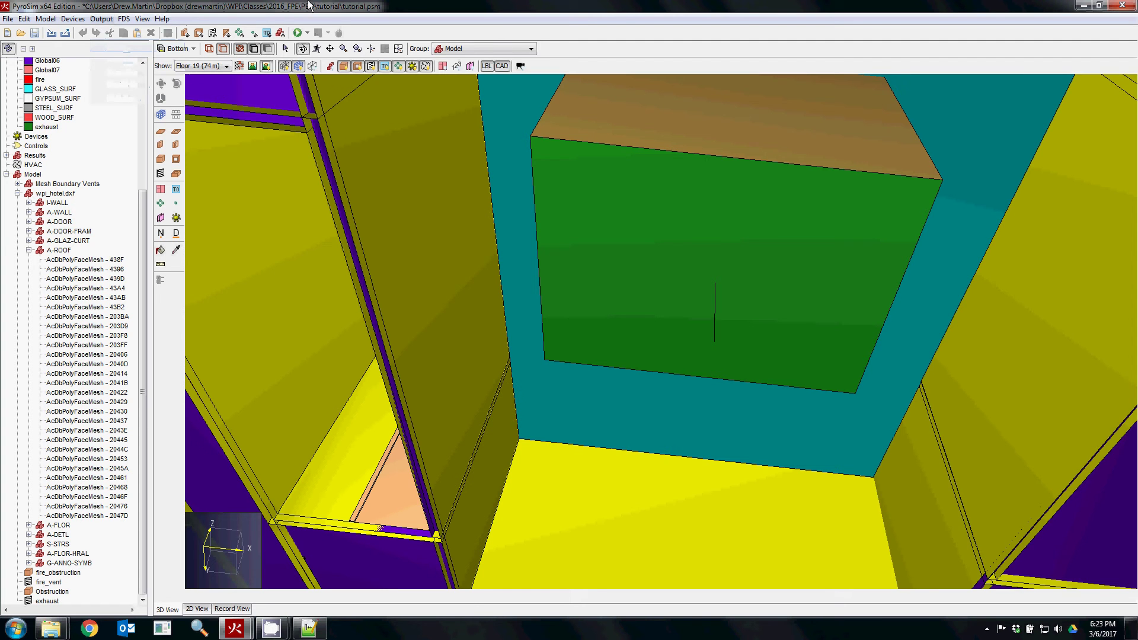
pyautogui.click(191, 66)
pyautogui.click(189, 77)
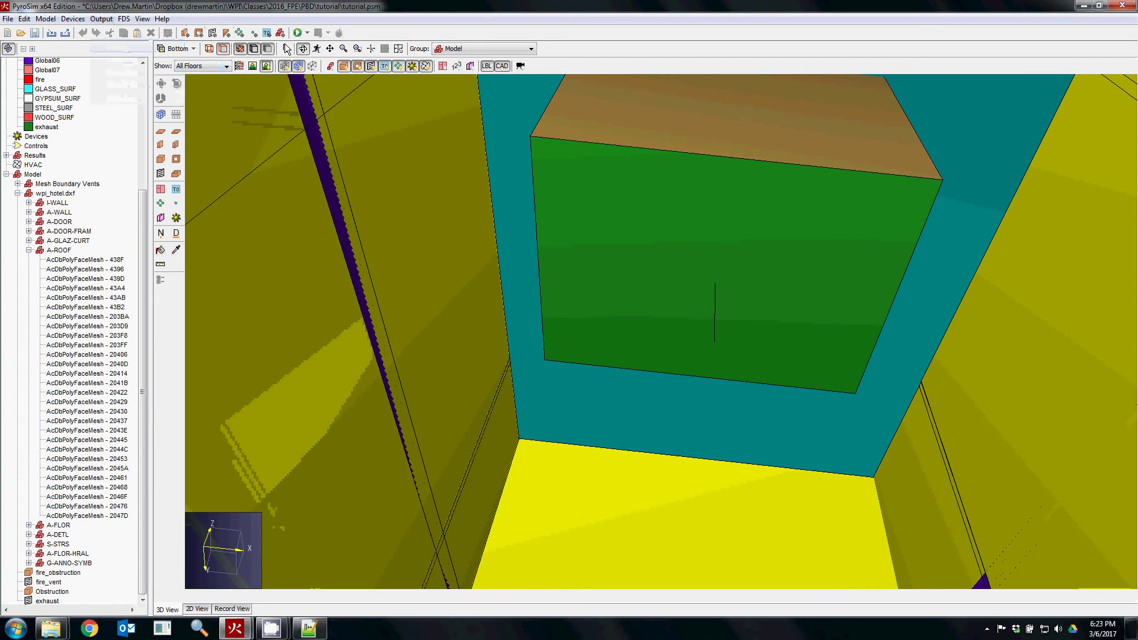
pyautogui.click(398, 48)
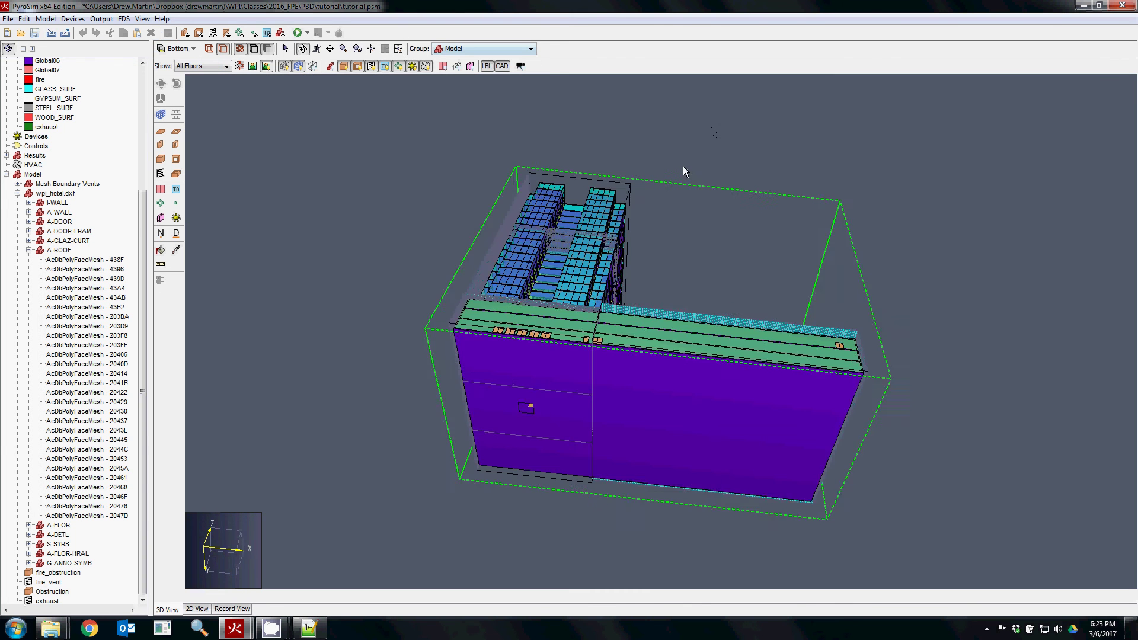
pyautogui.moveTo(682, 171); pyautogui.dragTo(711, 428)
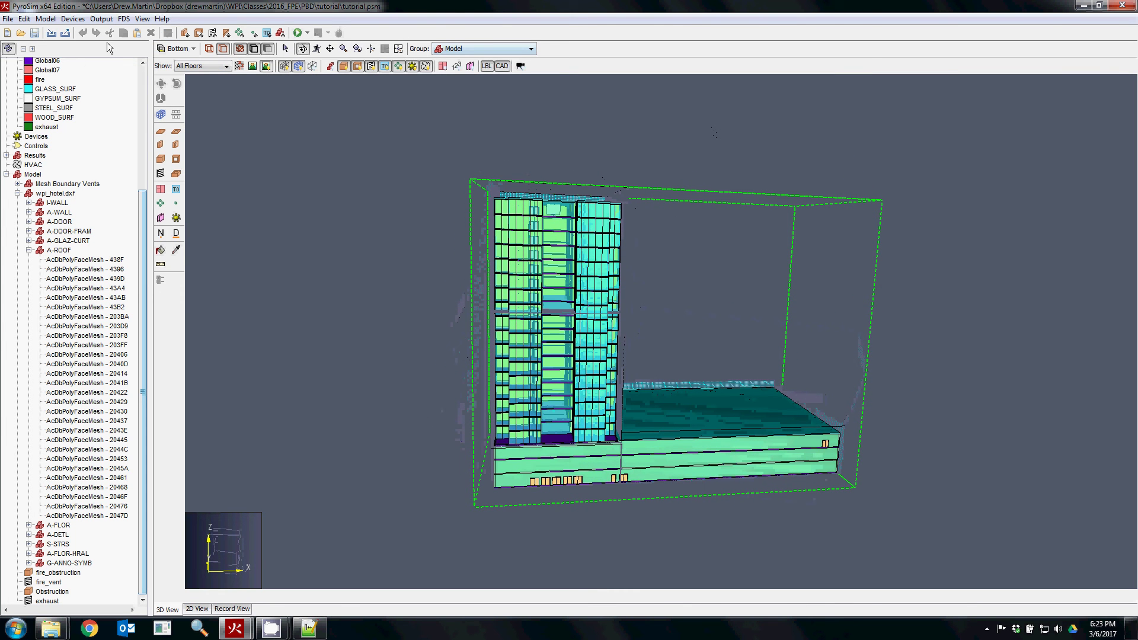
# Browse the Animated Isosurfaces quantities and cancel without selecting any
pyautogui.click(102, 18)
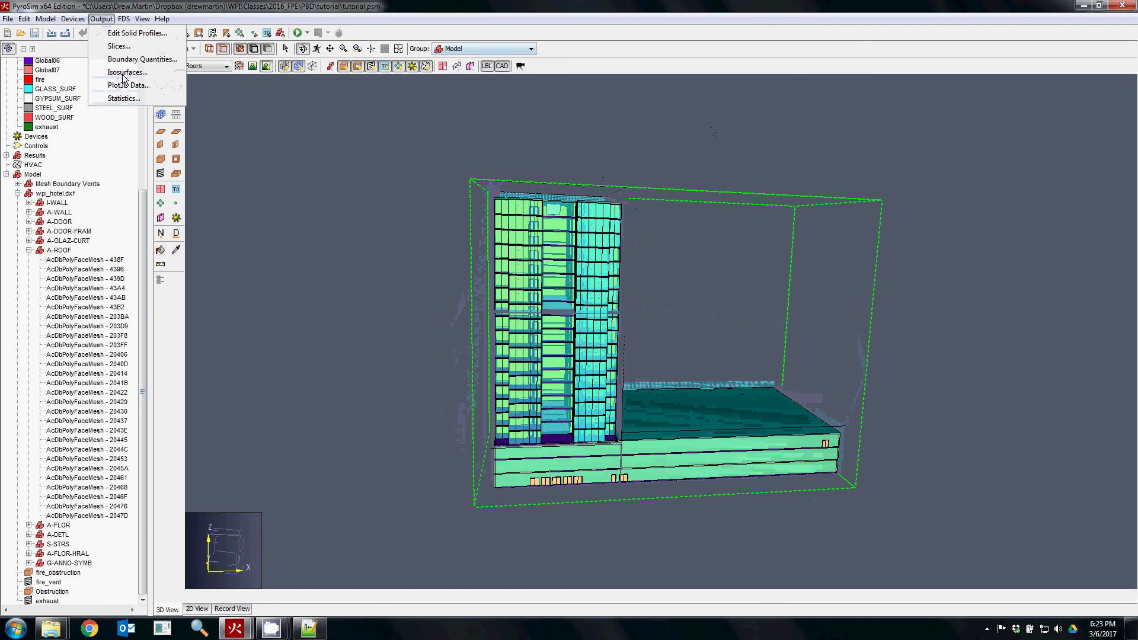
pyautogui.click(125, 72)
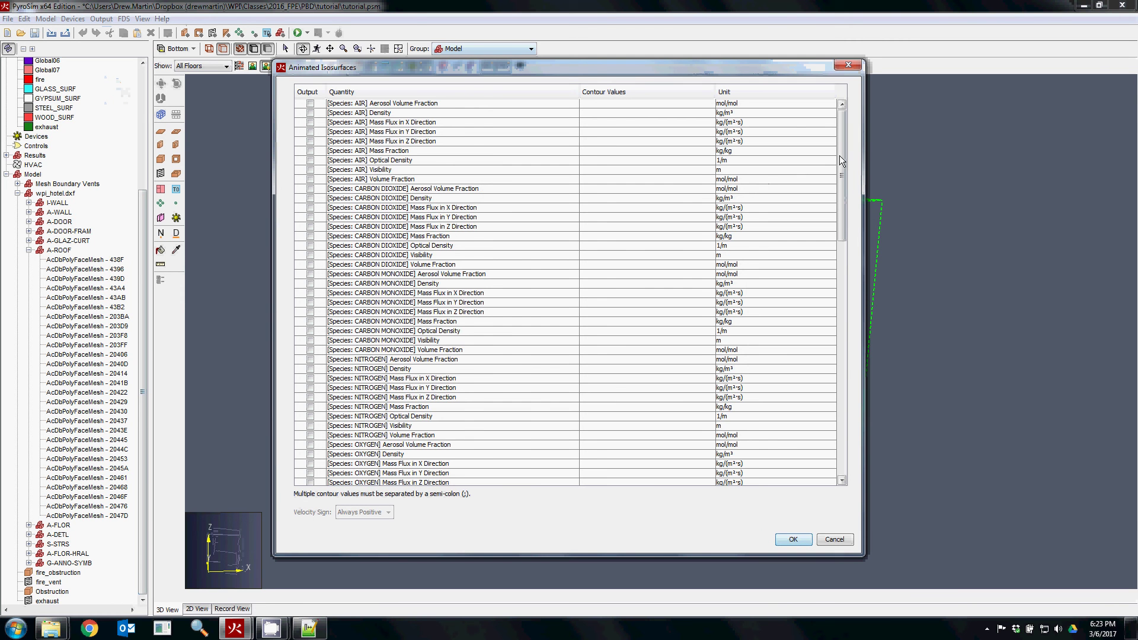
pyautogui.moveTo(839, 155); pyautogui.dragTo(812, 447)
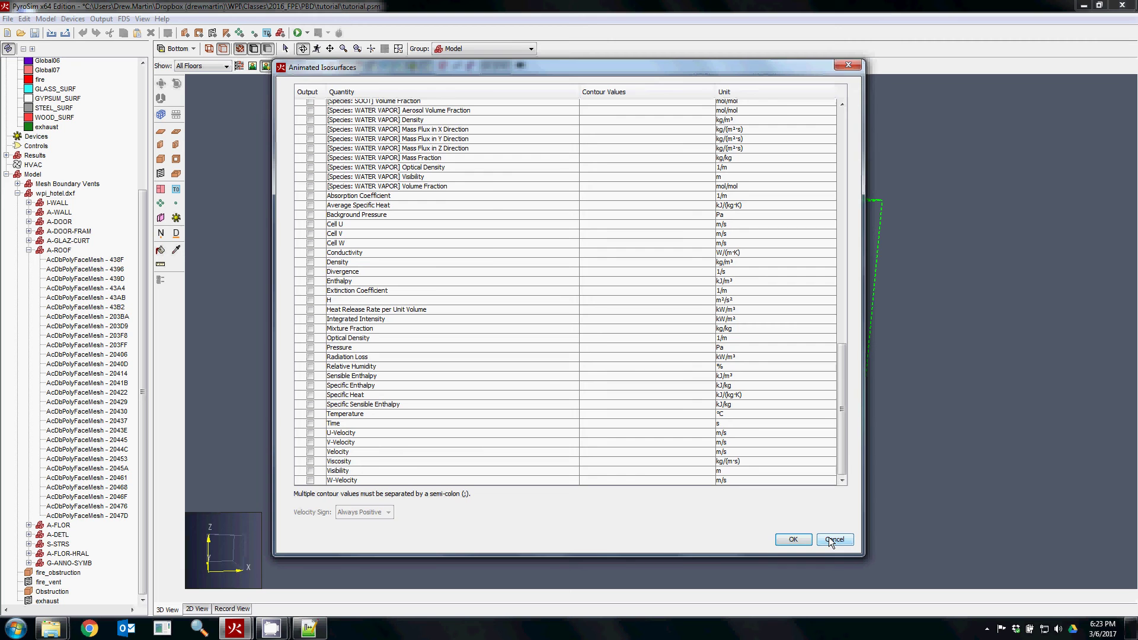
pyautogui.click(832, 539)
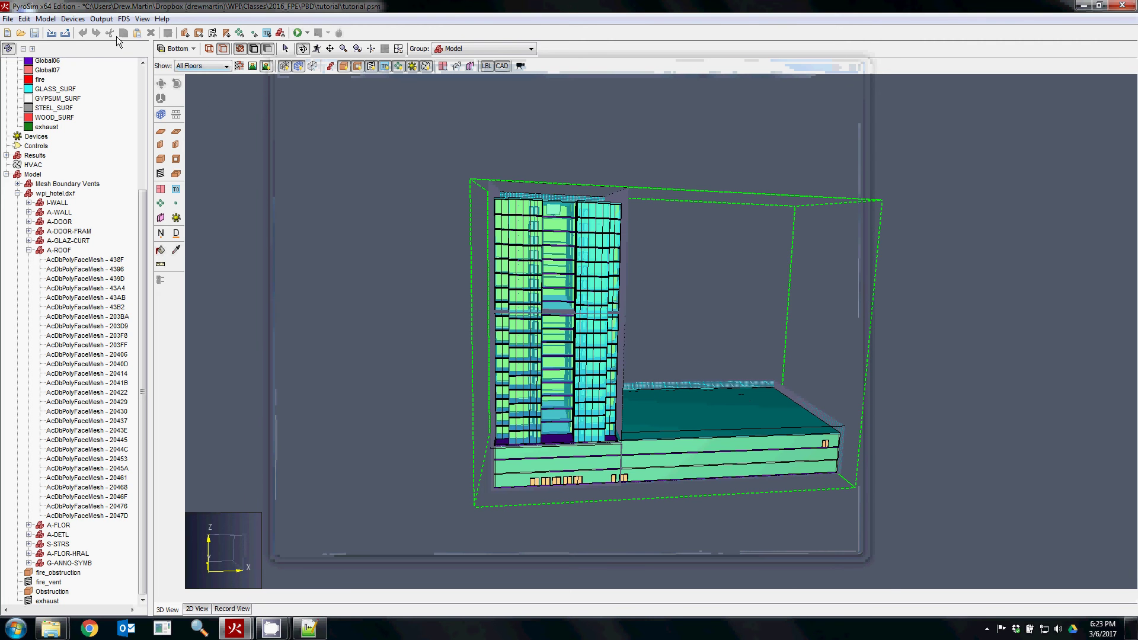
pyautogui.click(101, 19)
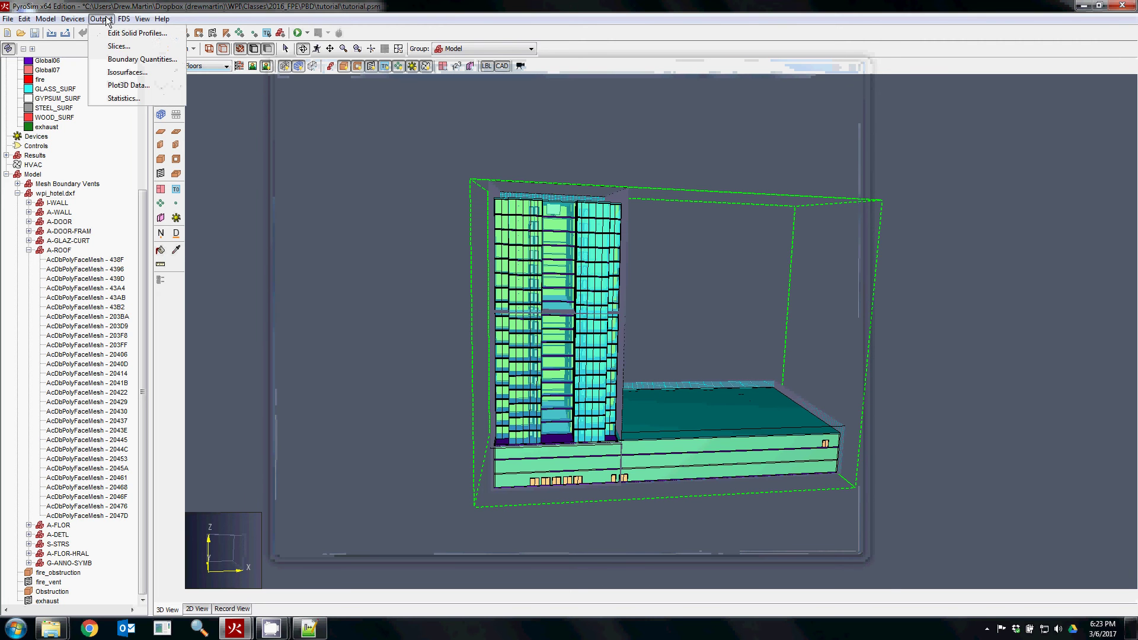
pyautogui.click(143, 59)
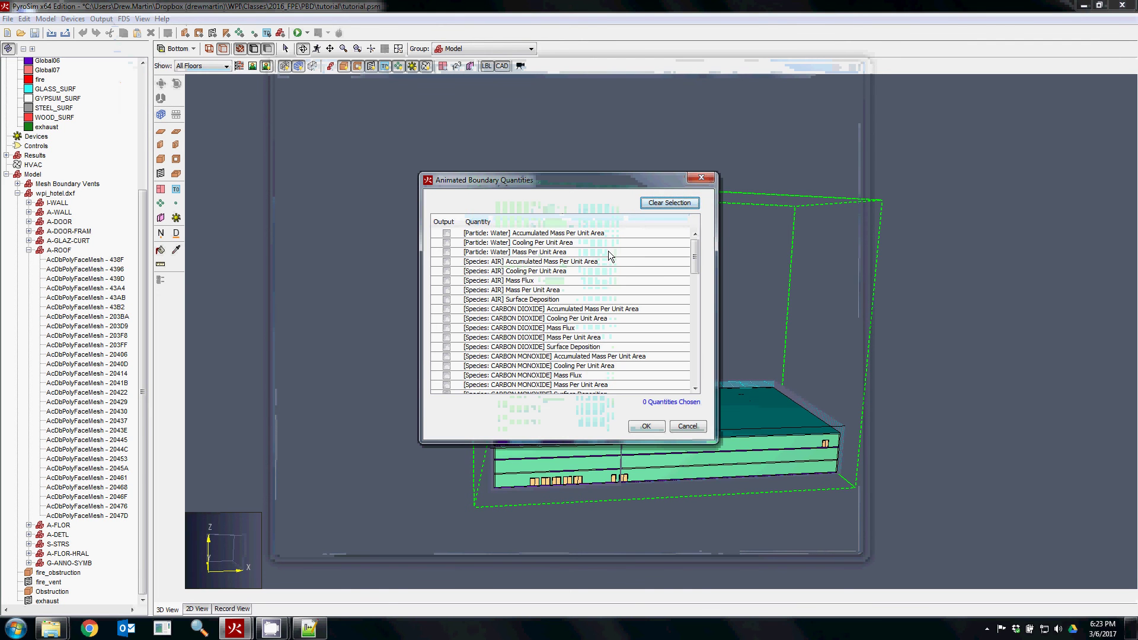
pyautogui.moveTo(696, 250); pyautogui.dragTo(677, 385)
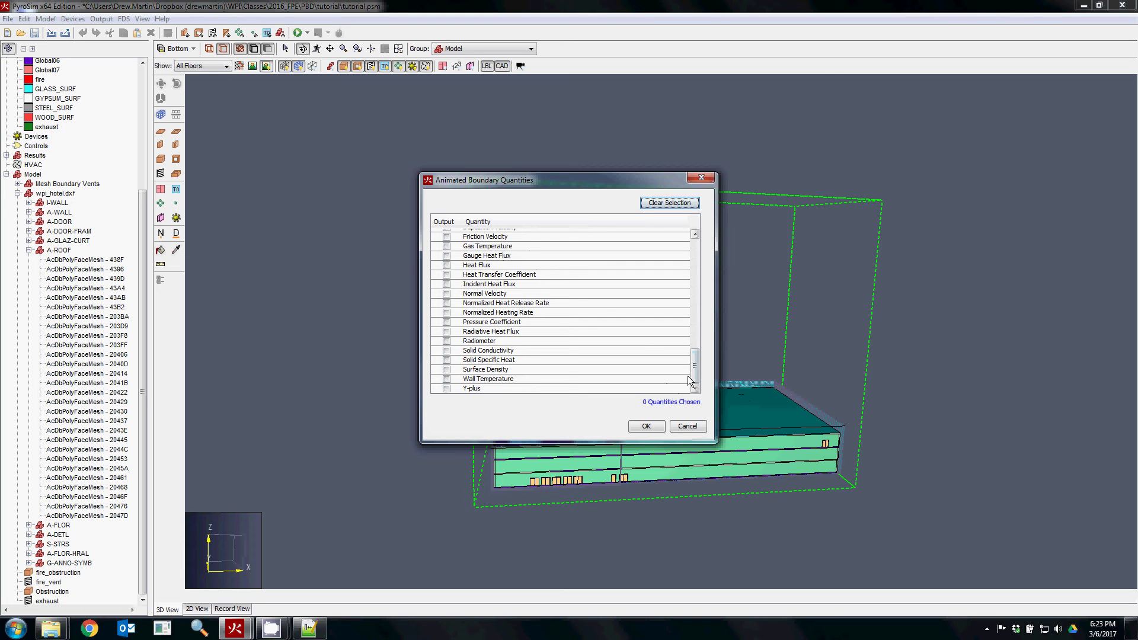
pyautogui.click(685, 427)
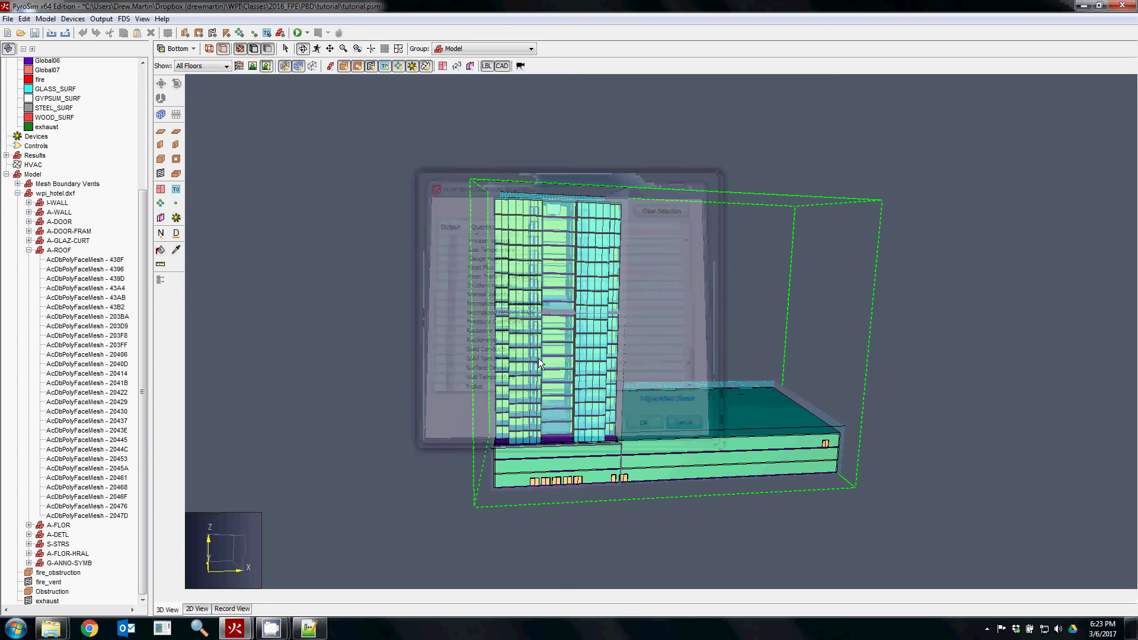
pyautogui.click(101, 19)
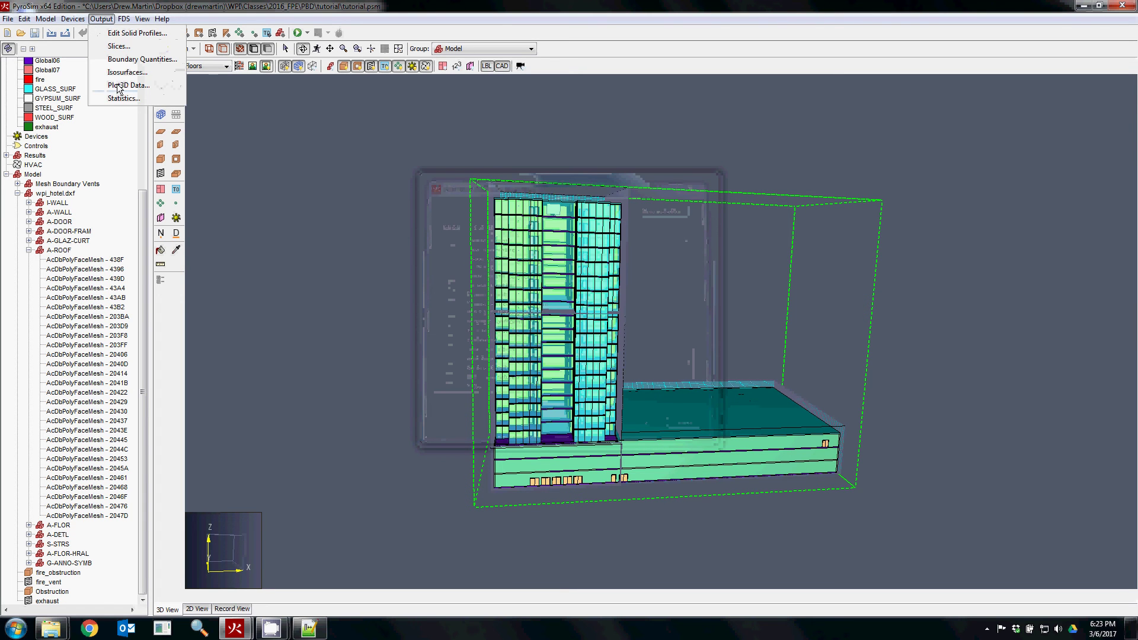
# In Simulation Parameters, change the start time to 50.0 s, then back to 0.0 s
pyautogui.click(141, 19)
pyautogui.moveTo(123, 18)
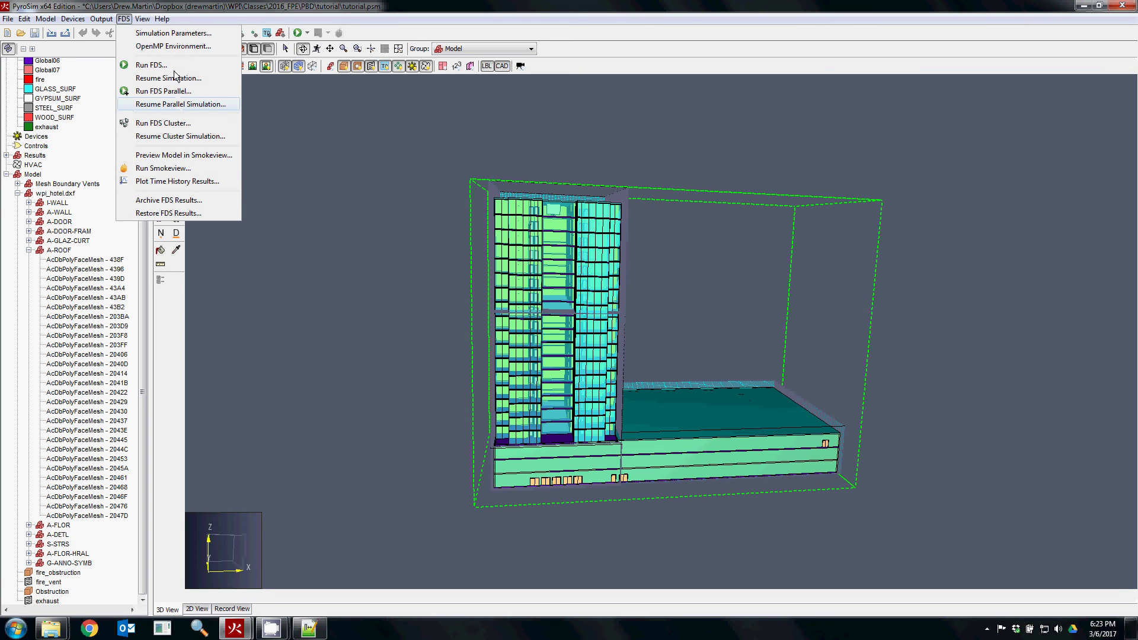
pyautogui.click(173, 34)
pyautogui.moveTo(585, 129); pyautogui.dragTo(345, 146)
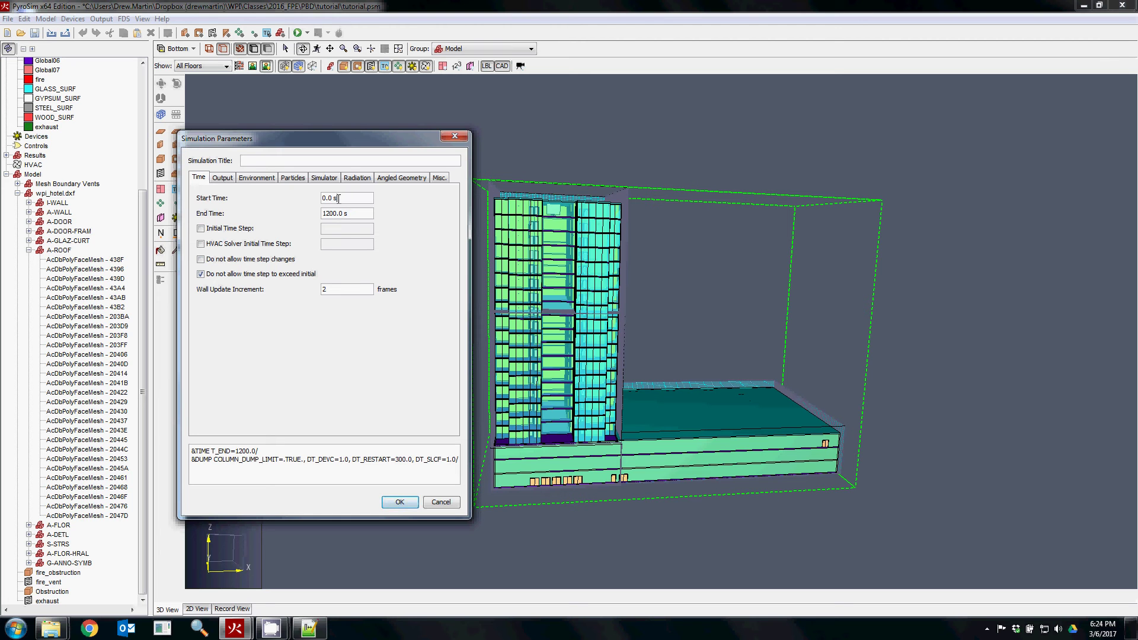
pyautogui.moveTo(343, 199); pyautogui.dragTo(313, 198)
pyautogui.write('50')
pyautogui.press('Tab')
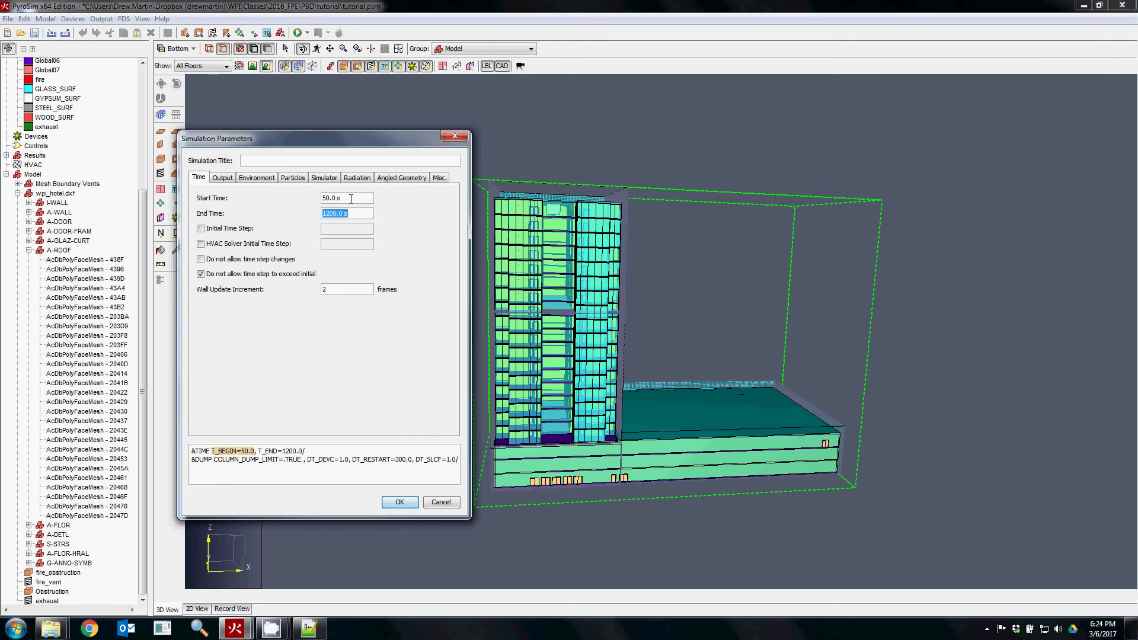
pyautogui.click(358, 199)
pyautogui.press('BackSpace')
pyautogui.press('BackSpace')
pyautogui.press('BackSpace')
pyautogui.press('BackSpace')
pyautogui.press('BackSpace')
pyautogui.press('BackSpace')
pyautogui.write('0')
pyautogui.press('Tab')
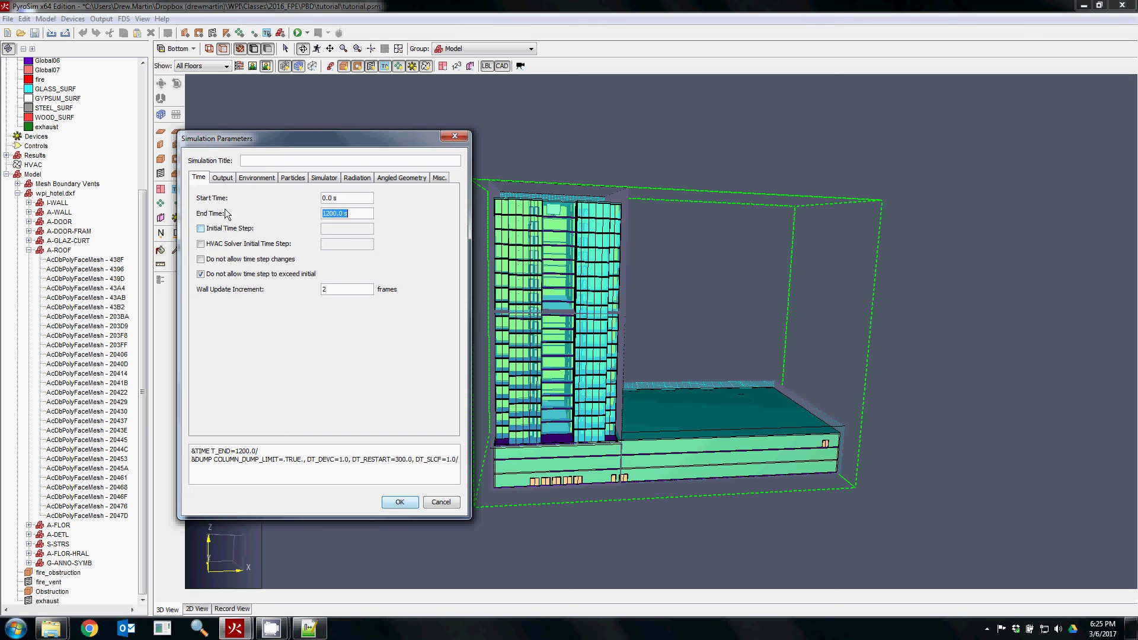
# Keep Soot Mass Fraction (Default) as smoke quantity, toggling 3D smoke visualization off and on
pyautogui.click(223, 178)
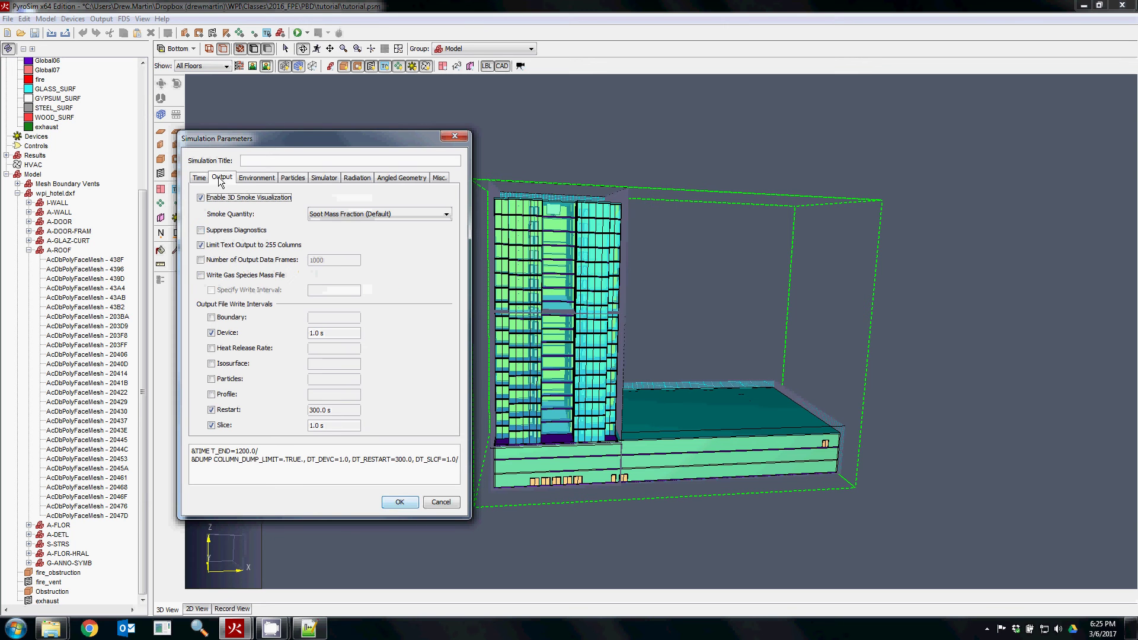
pyautogui.click(346, 217)
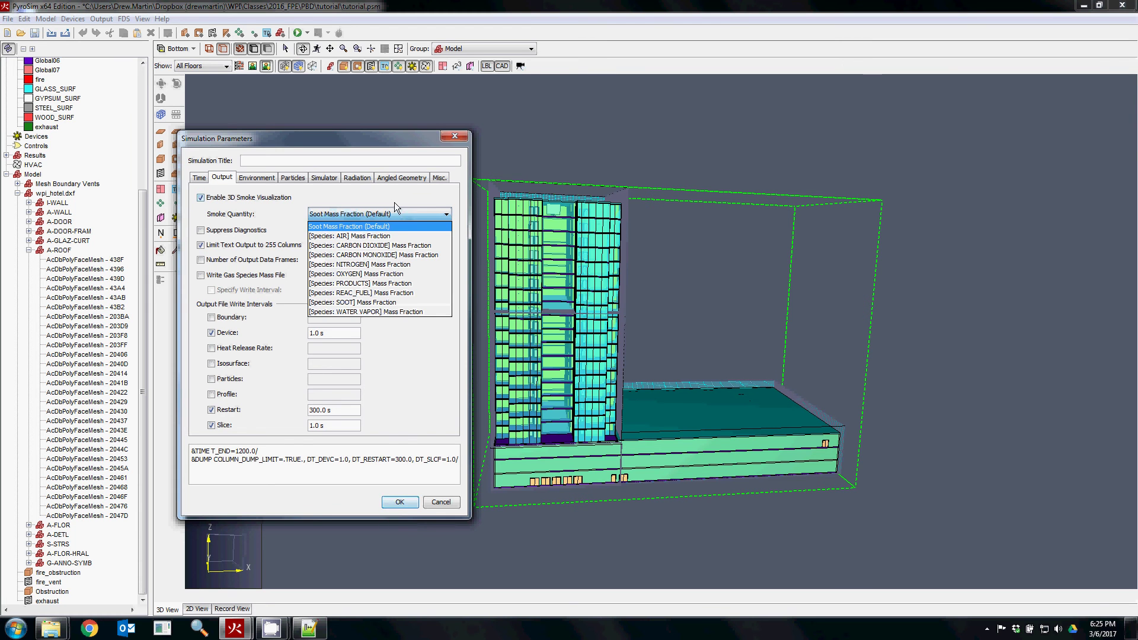
pyautogui.click(393, 202)
pyautogui.click(337, 214)
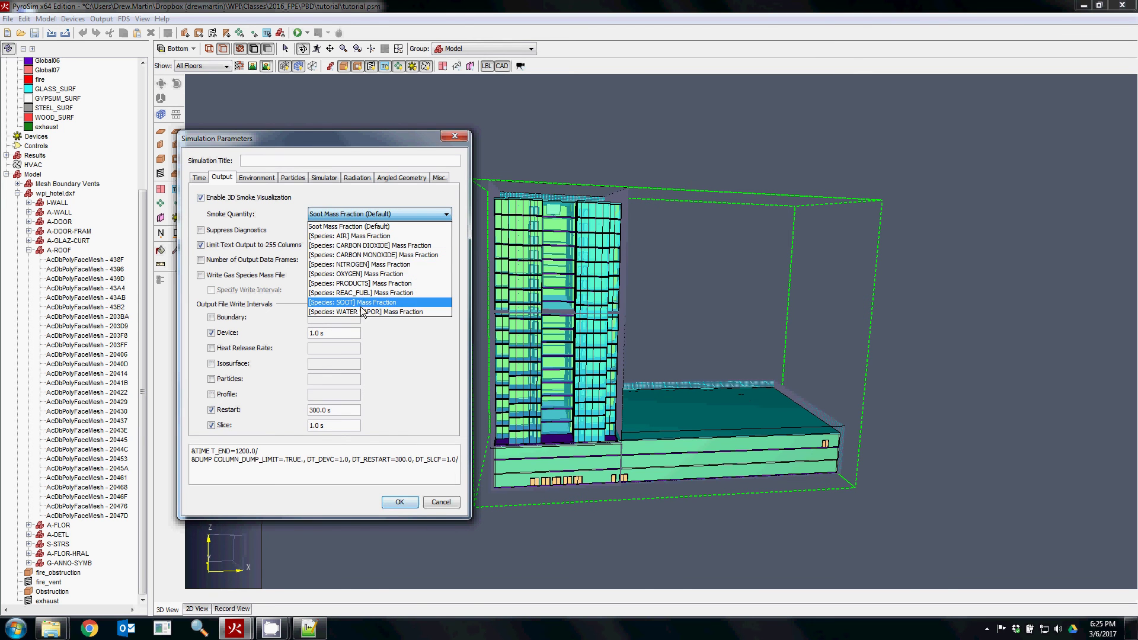
pyautogui.click(356, 227)
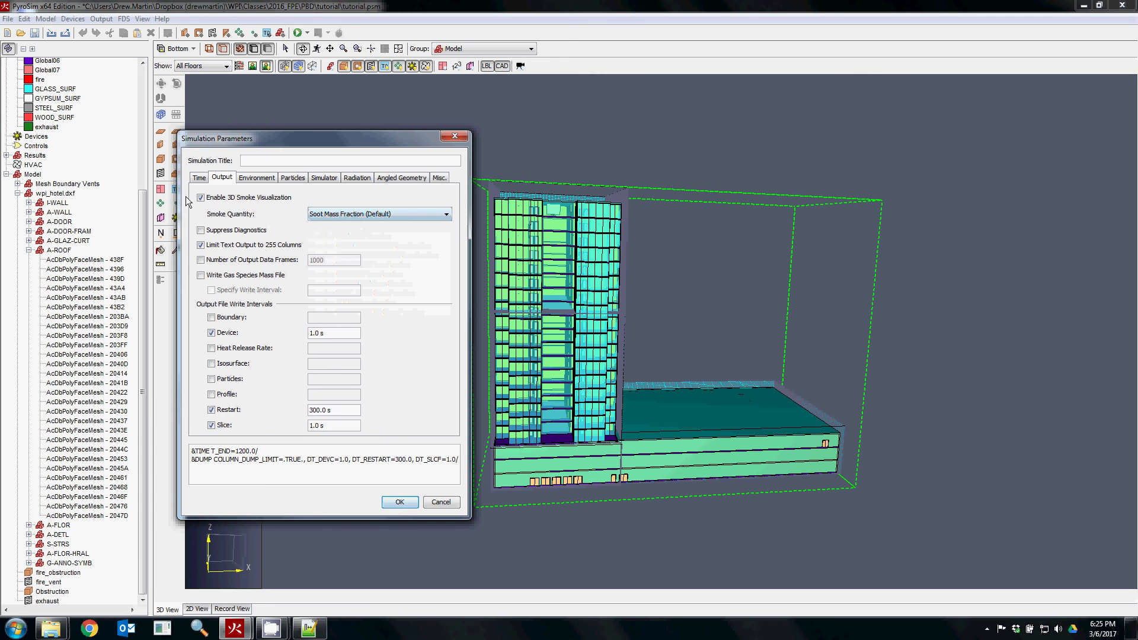
pyautogui.click(201, 197)
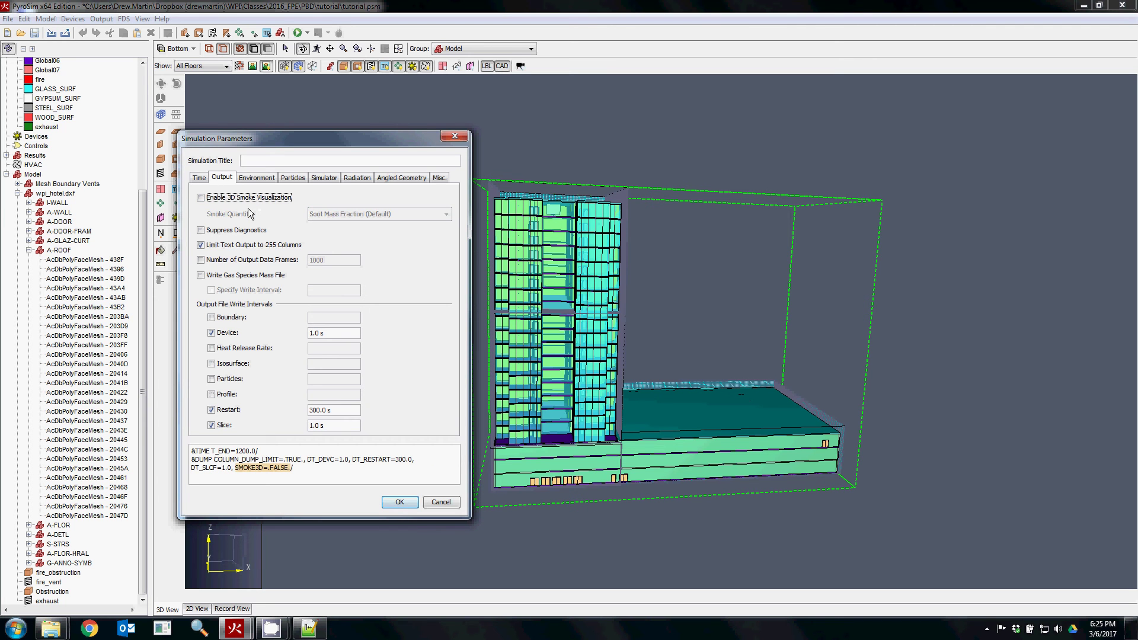
pyautogui.click(200, 198)
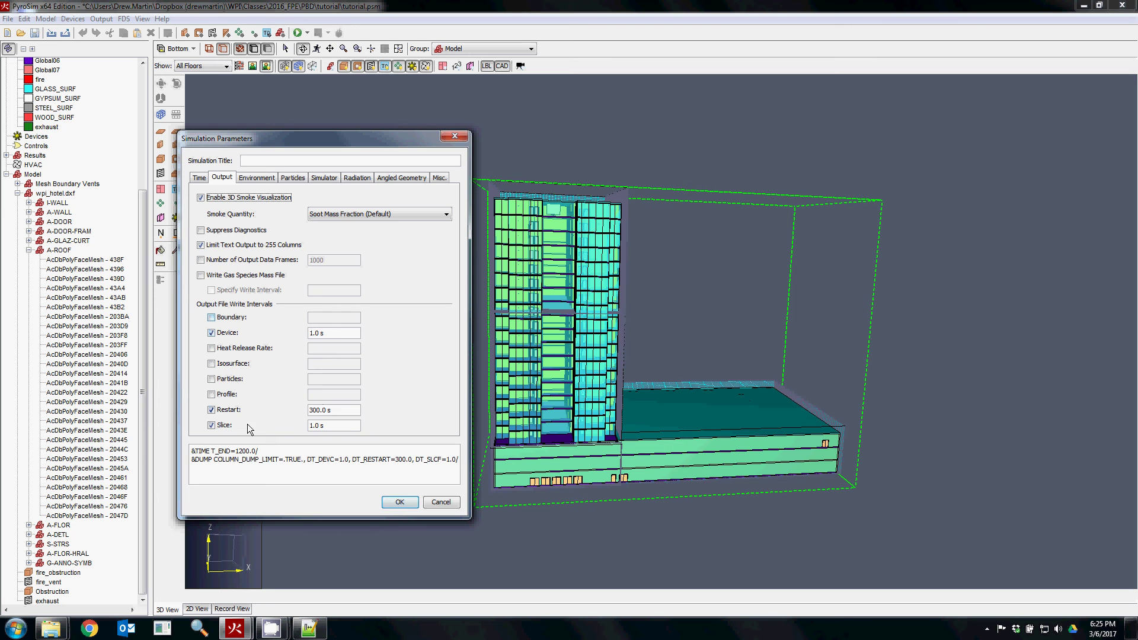
pyautogui.click(332, 425)
# Review the 300.0 s restart interval, then view the default Environment settings
pyautogui.moveTo(339, 410); pyautogui.dragTo(267, 411)
pyautogui.click(199, 179)
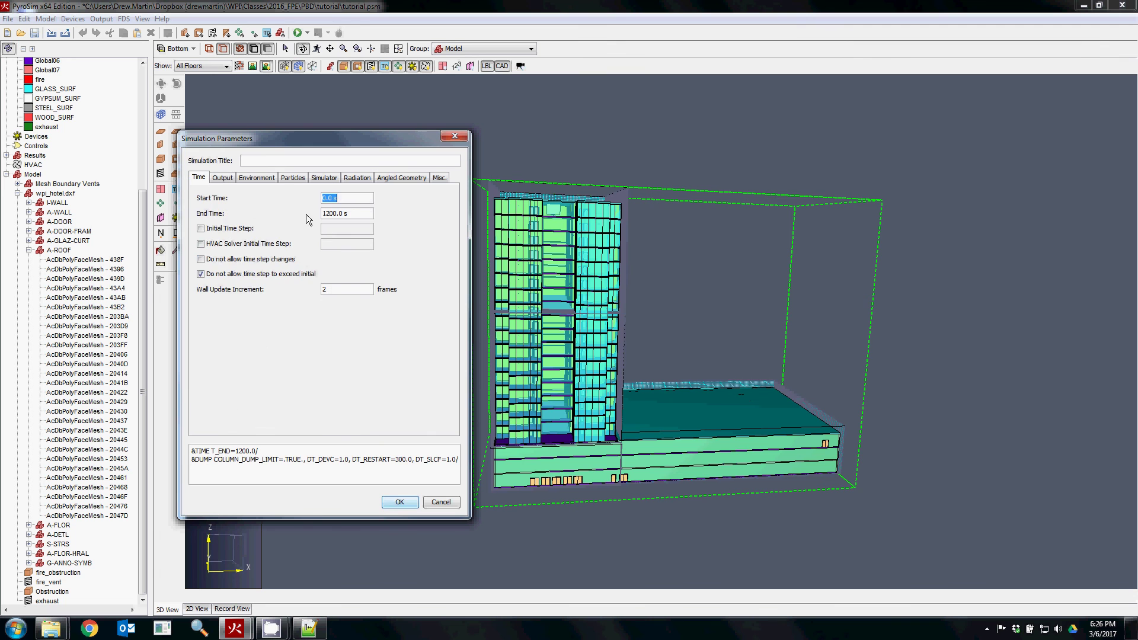
pyautogui.click(234, 177)
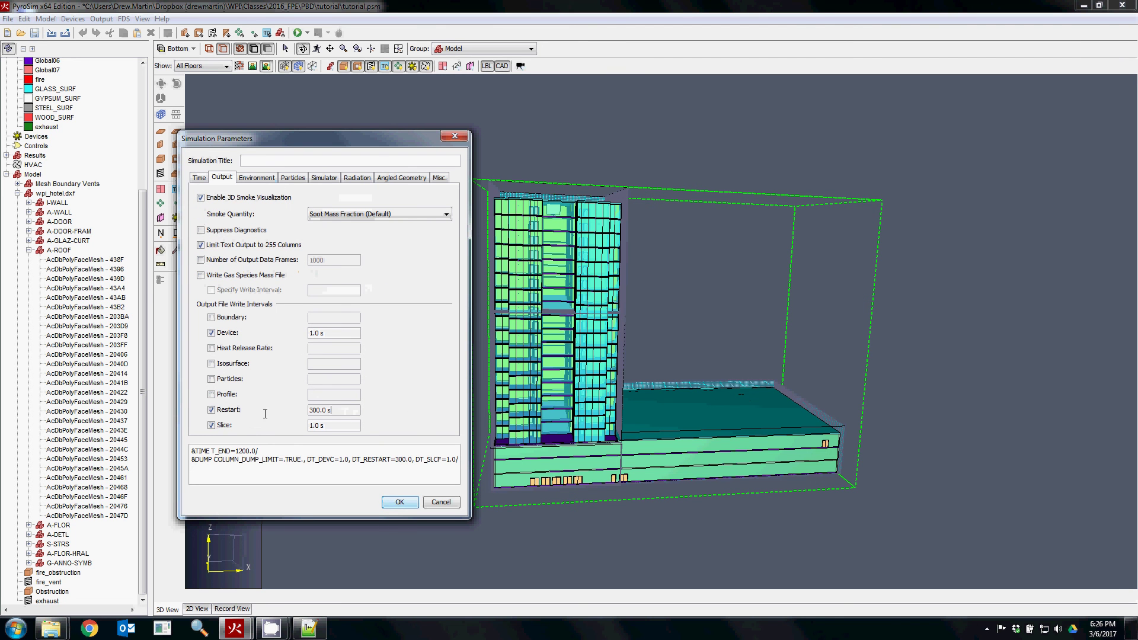
pyautogui.moveTo(358, 409); pyautogui.dragTo(267, 407)
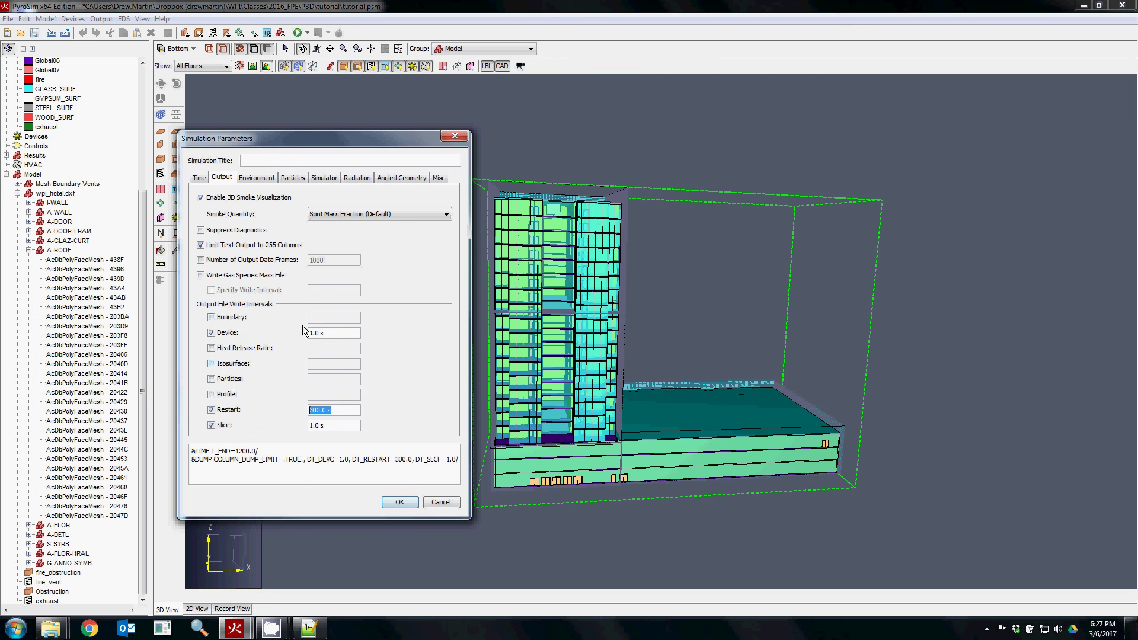
pyautogui.click(262, 178)
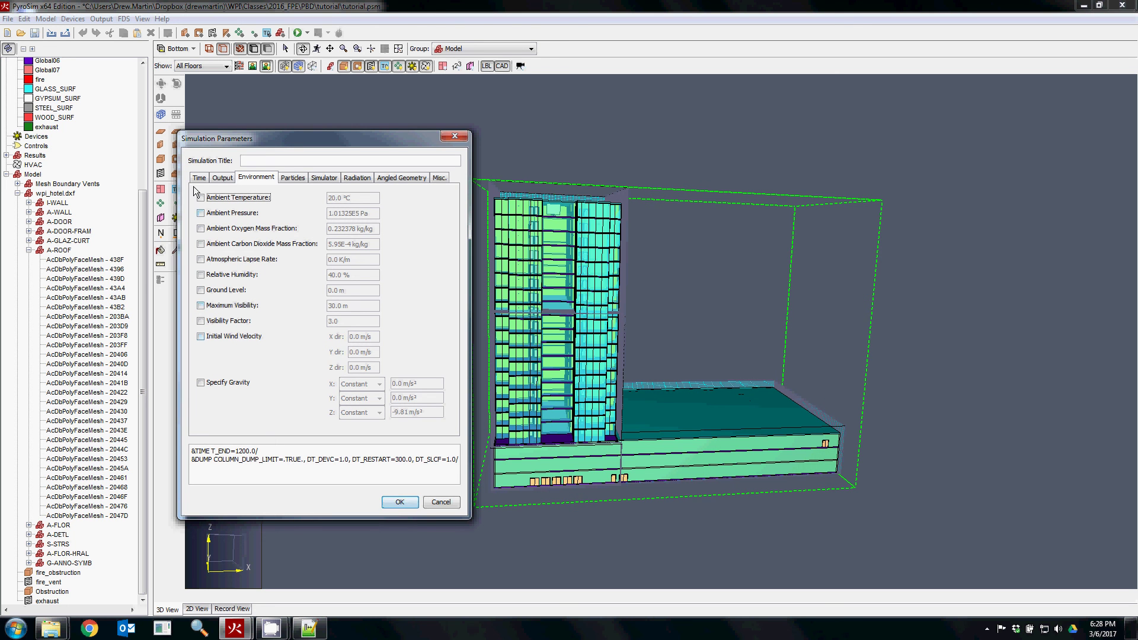
# Browse the Particles and Radiation pages, ending on Simulator with Large Eddy (LES)
pyautogui.click(291, 178)
pyautogui.click(349, 178)
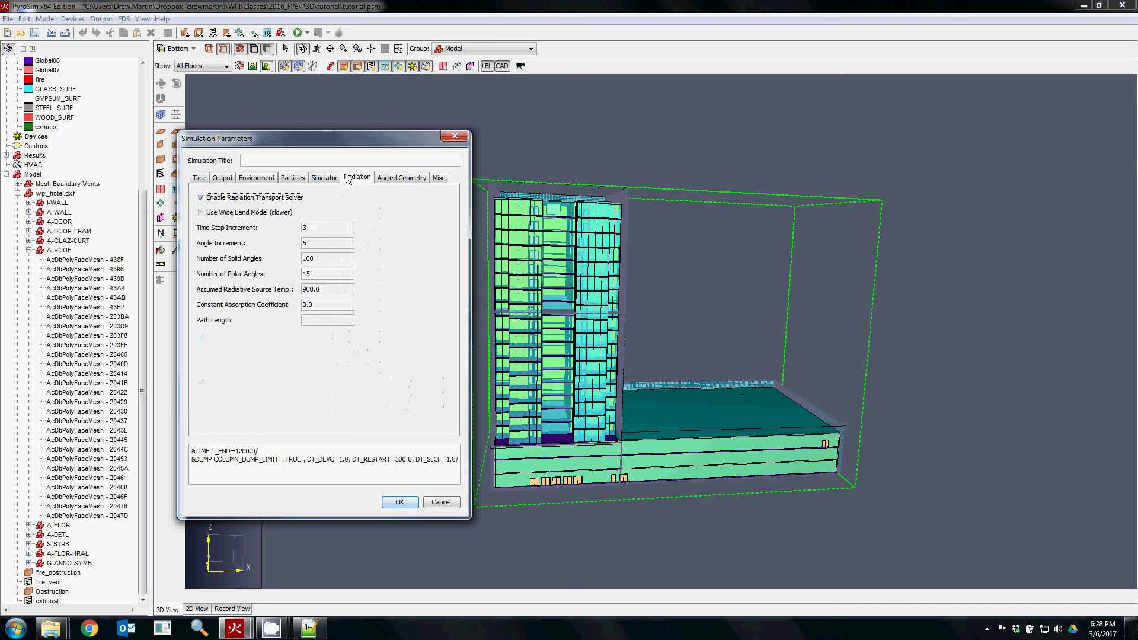
pyautogui.click(324, 178)
pyautogui.click(293, 179)
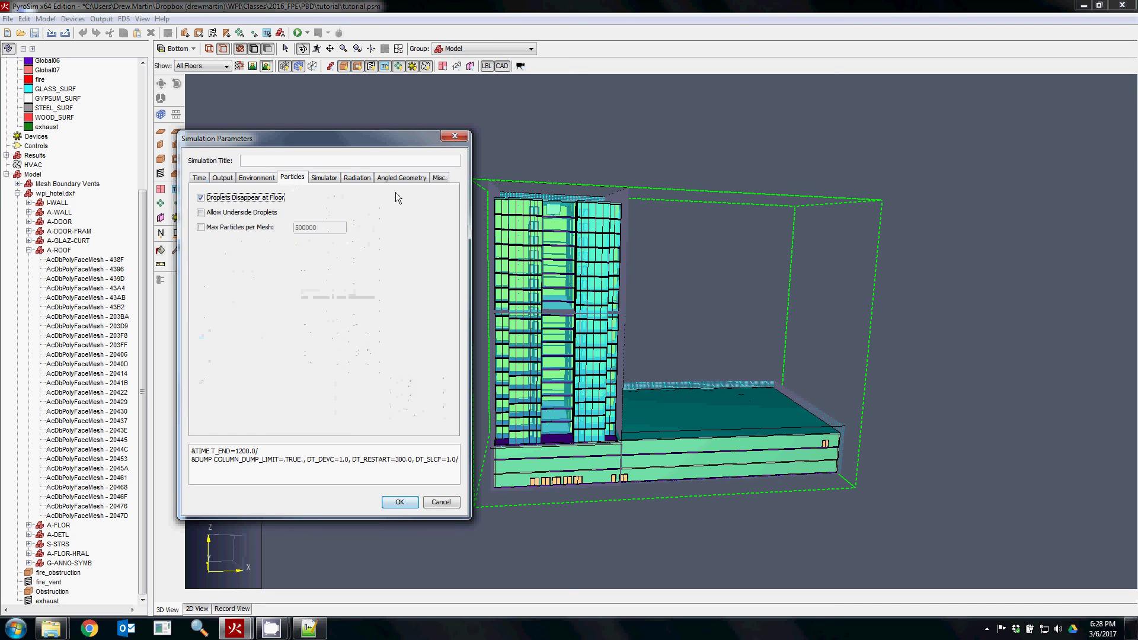
pyautogui.click(320, 178)
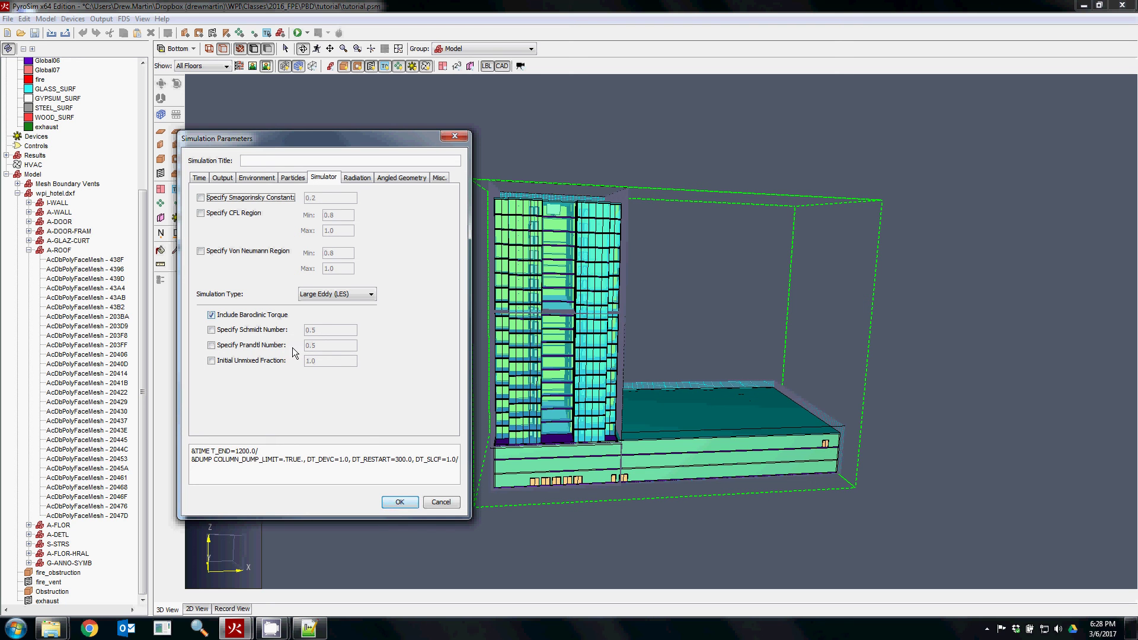
# Keep Large Eddy simulation, look over Radiation, Angled Geometry and Misc., then accept the parameters
pyautogui.click(338, 296)
pyautogui.click(386, 276)
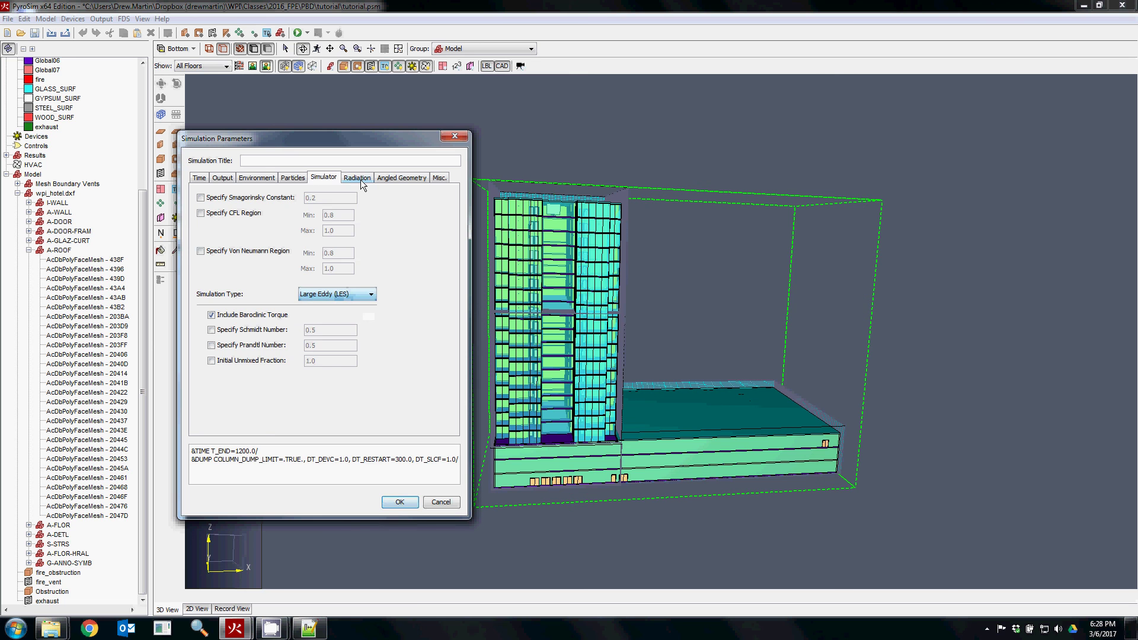
pyautogui.click(360, 180)
pyautogui.click(405, 181)
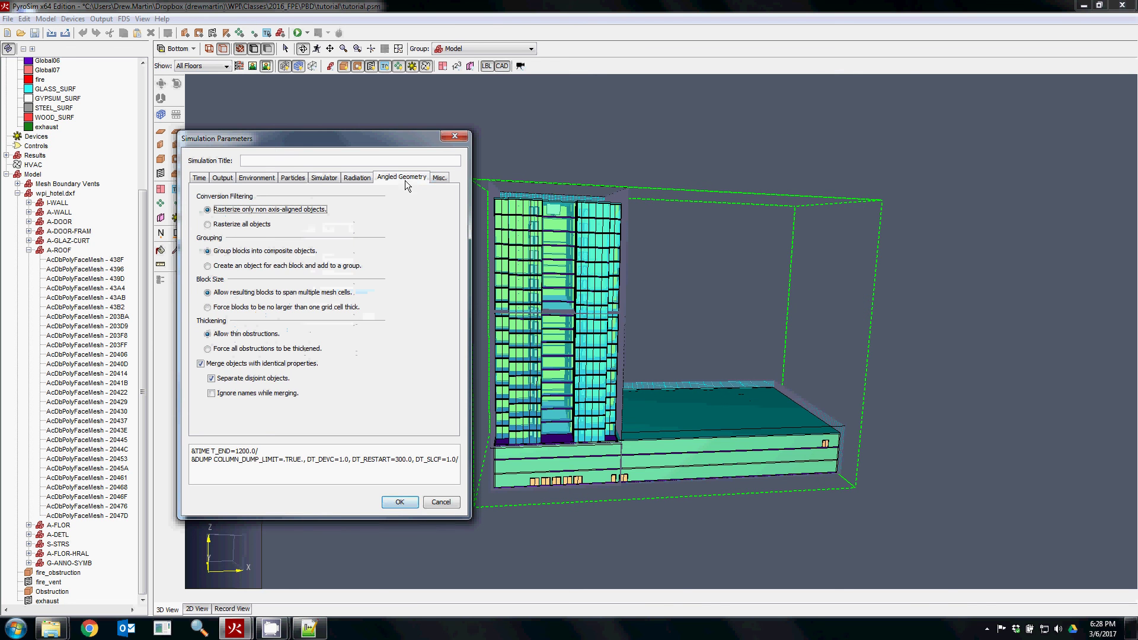
pyautogui.click(439, 178)
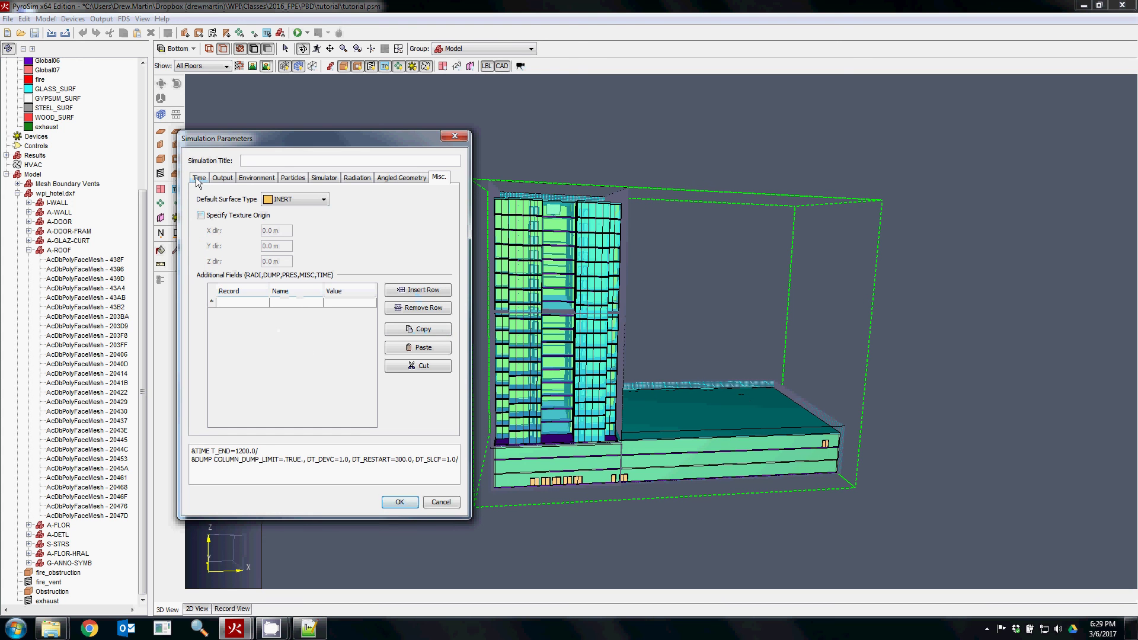
pyautogui.hotkey('ctrl', 'Tab')
pyautogui.click(404, 503)
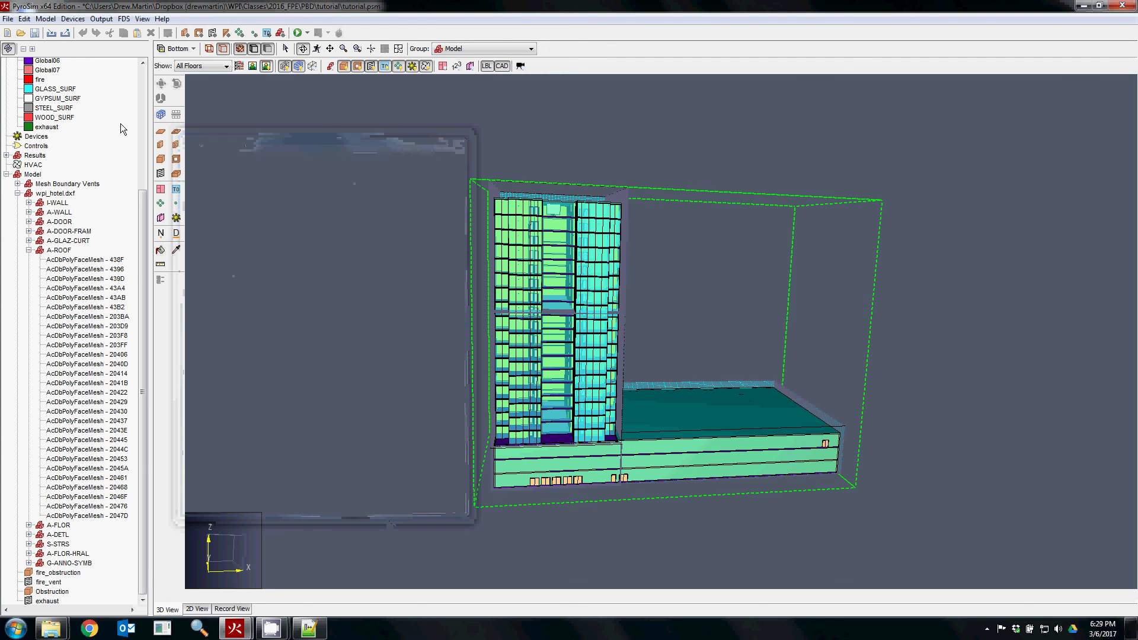
# Collapse the navigation tree down to its top-level branches
pyautogui.moveTo(147, 196); pyautogui.dragTo(147, 74)
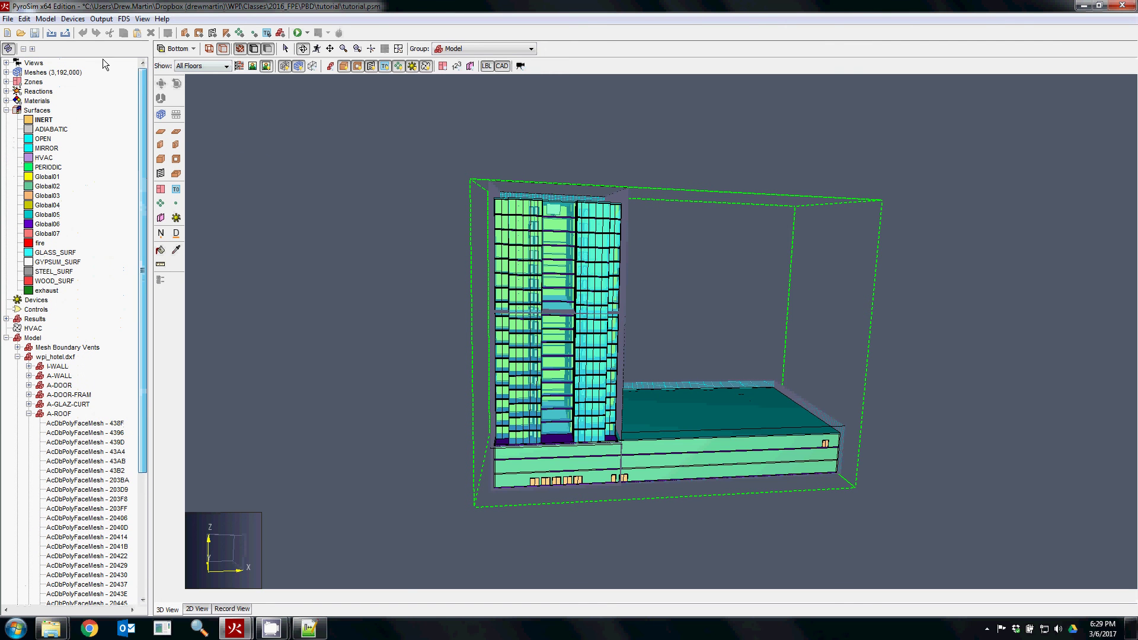
pyautogui.click(23, 49)
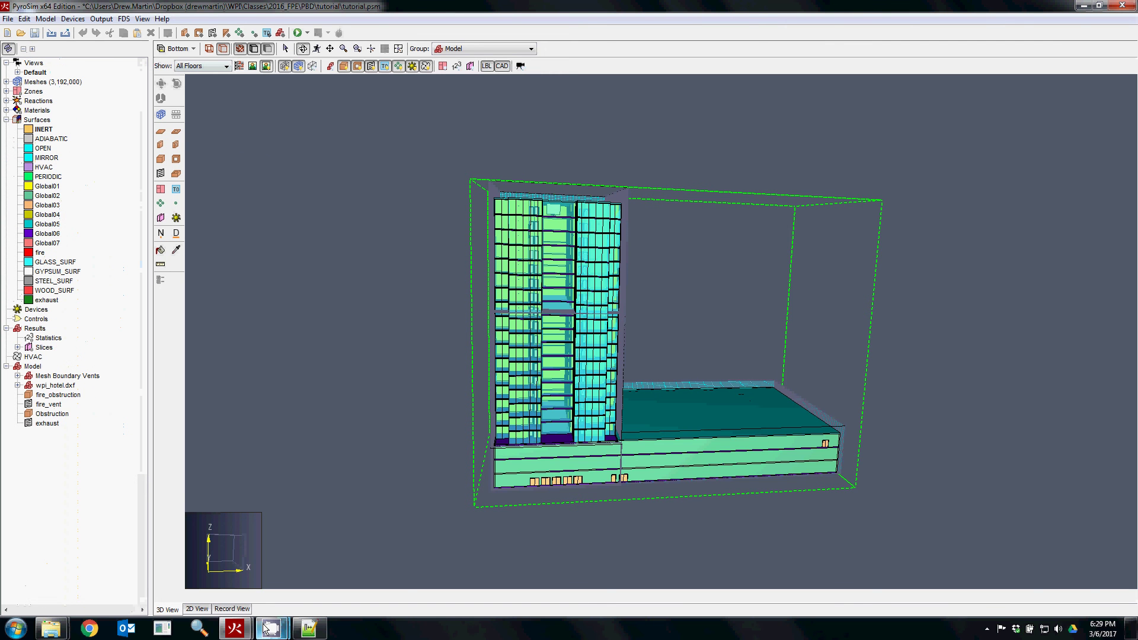
pyautogui.moveTo(272, 628)
# Select the exhaust vent under Model and bring up the FDS menu's run commands
pyautogui.click(243, 579)
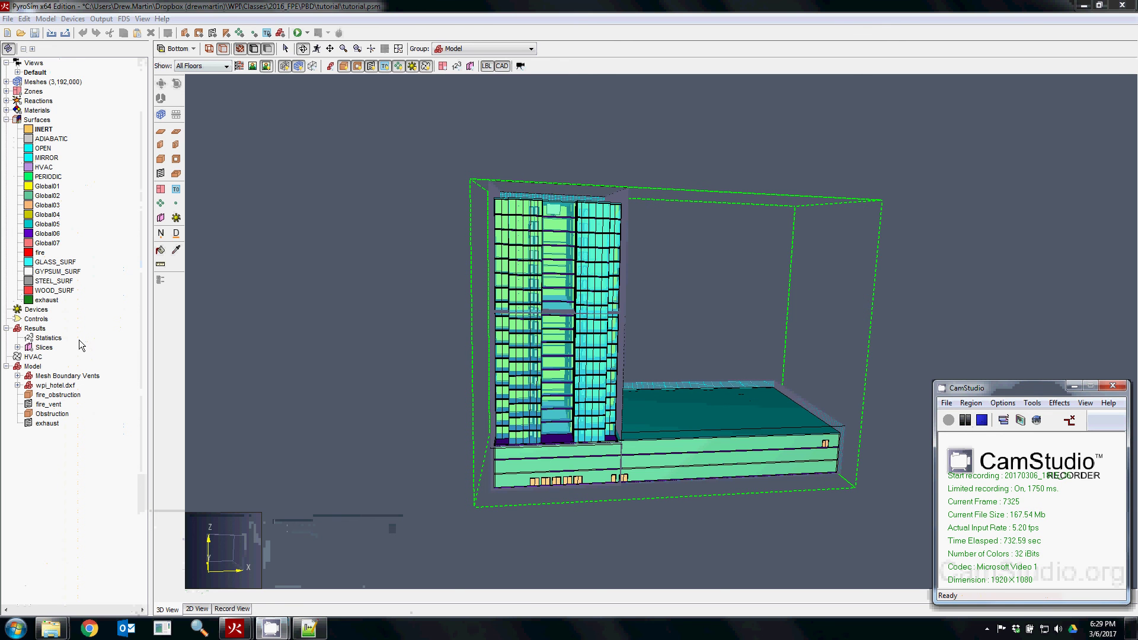
pyautogui.click(51, 424)
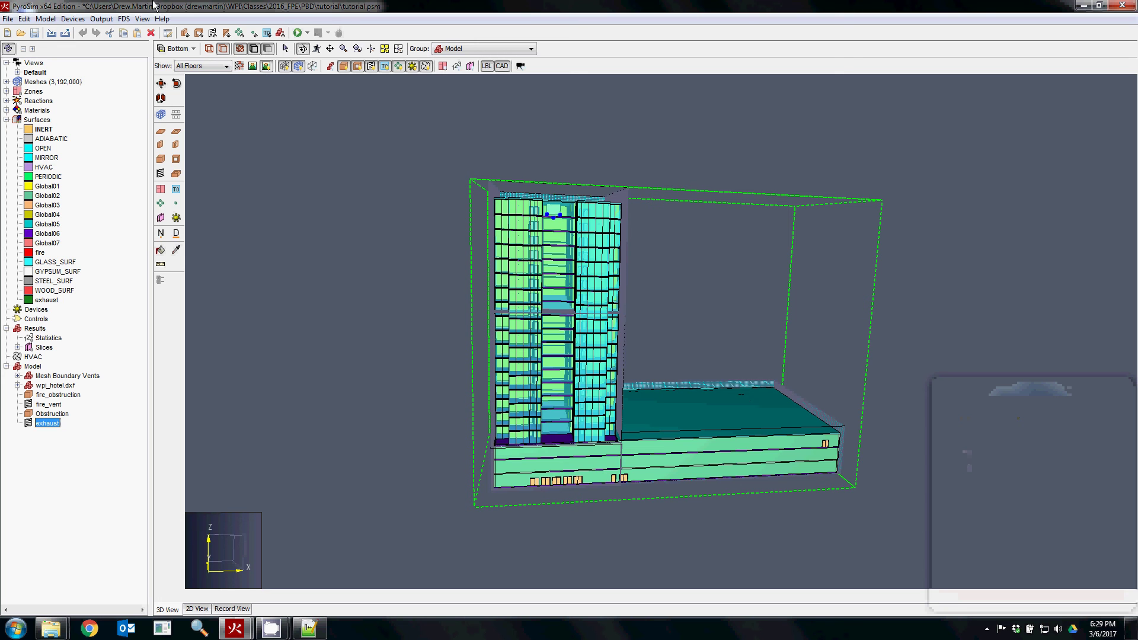
pyautogui.click(123, 19)
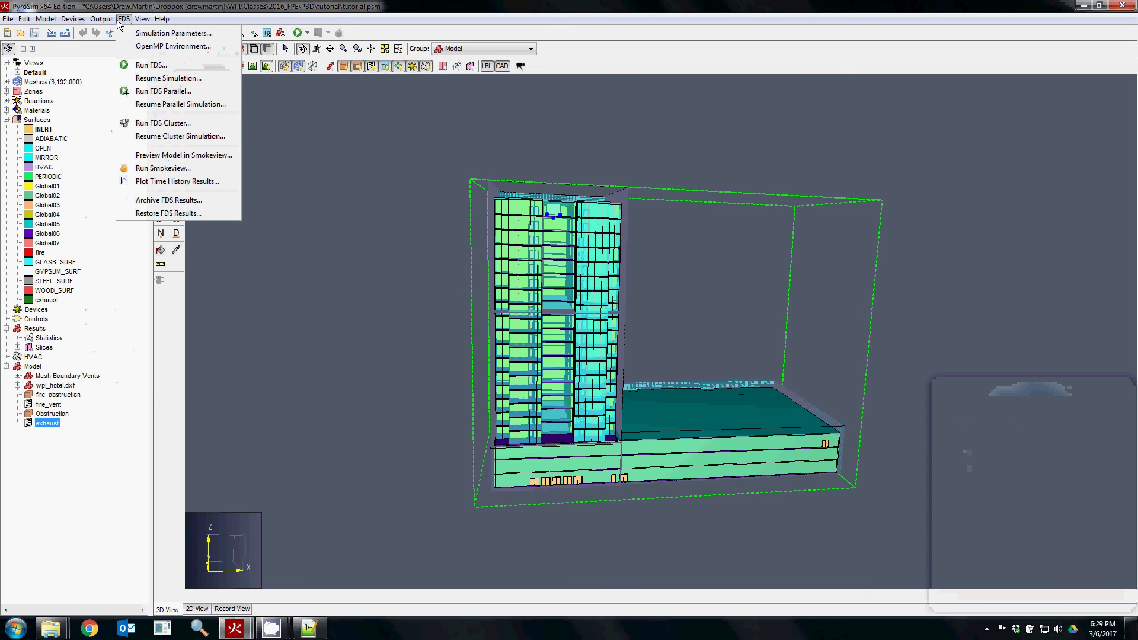